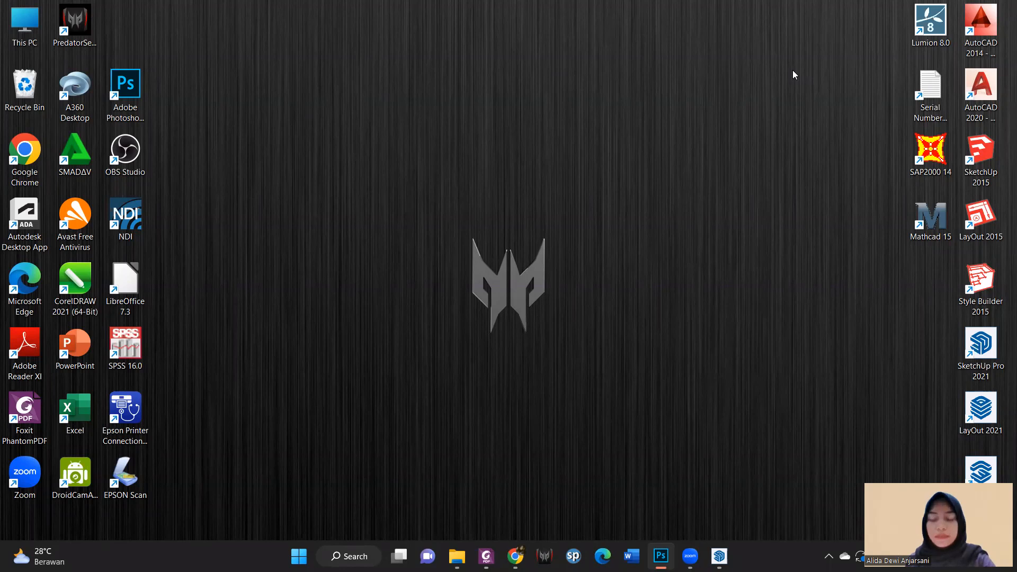
Switch to SketchUp and export the resort's front view as a 2D JPEG image named "ekterior gazebo".
mouse_move(719, 556)
click(724, 505)
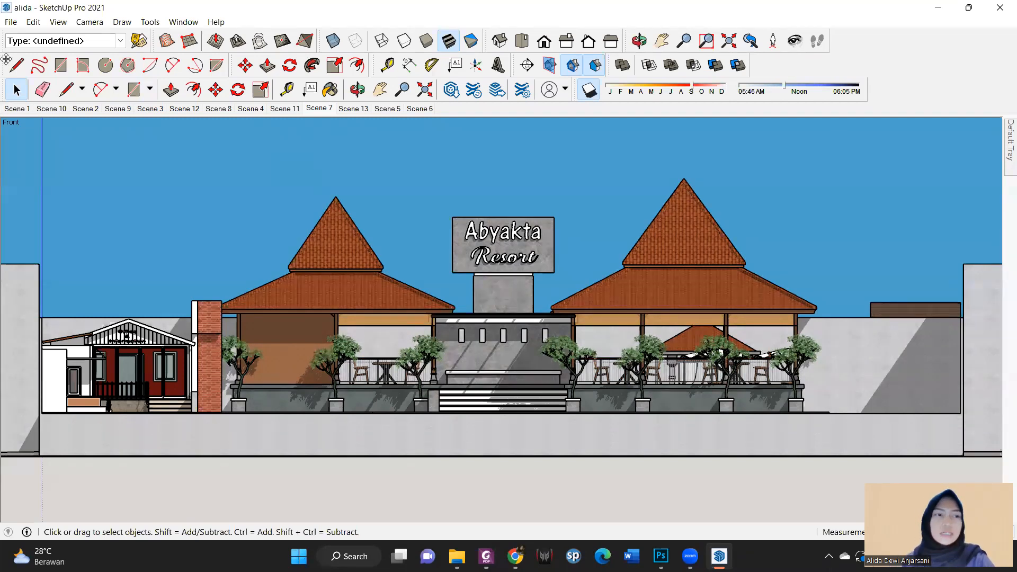
click(11, 22)
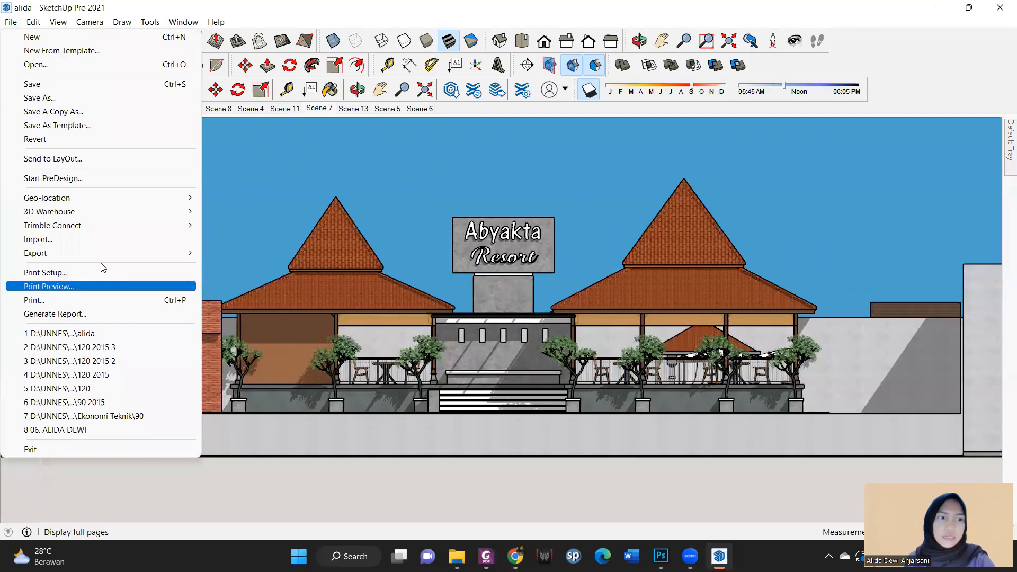
mouse_move(101, 255)
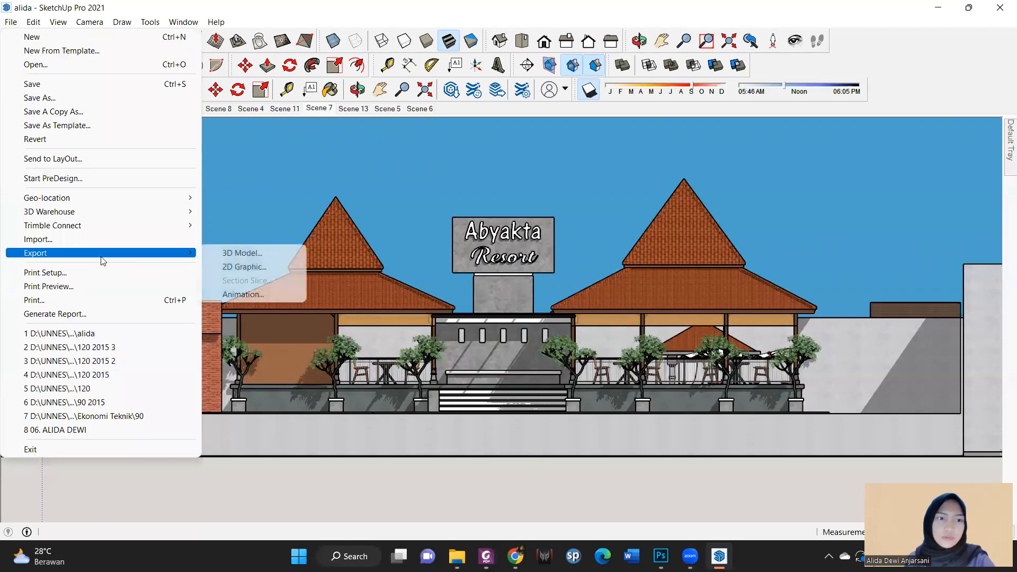
click(233, 267)
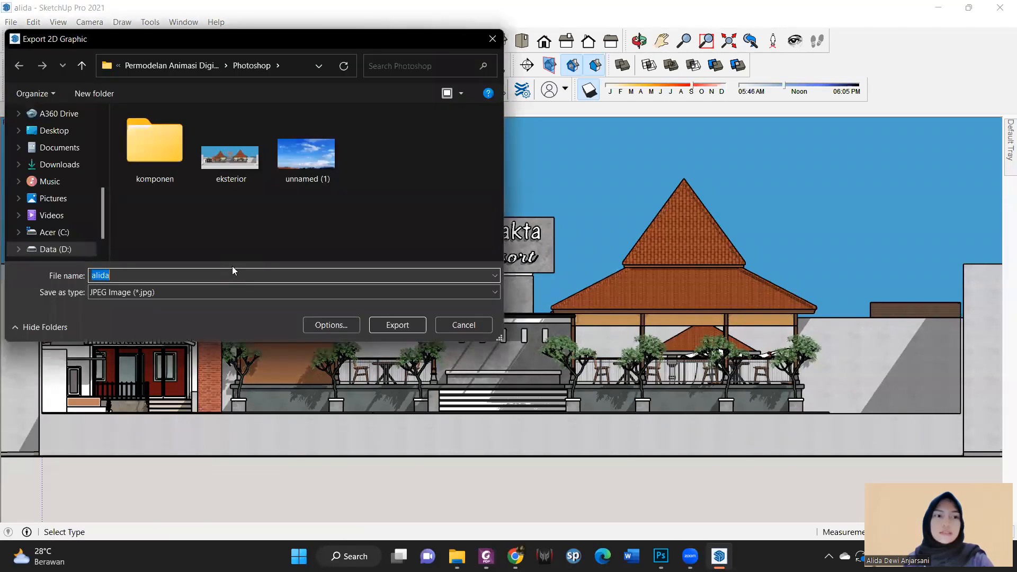
click(228, 291)
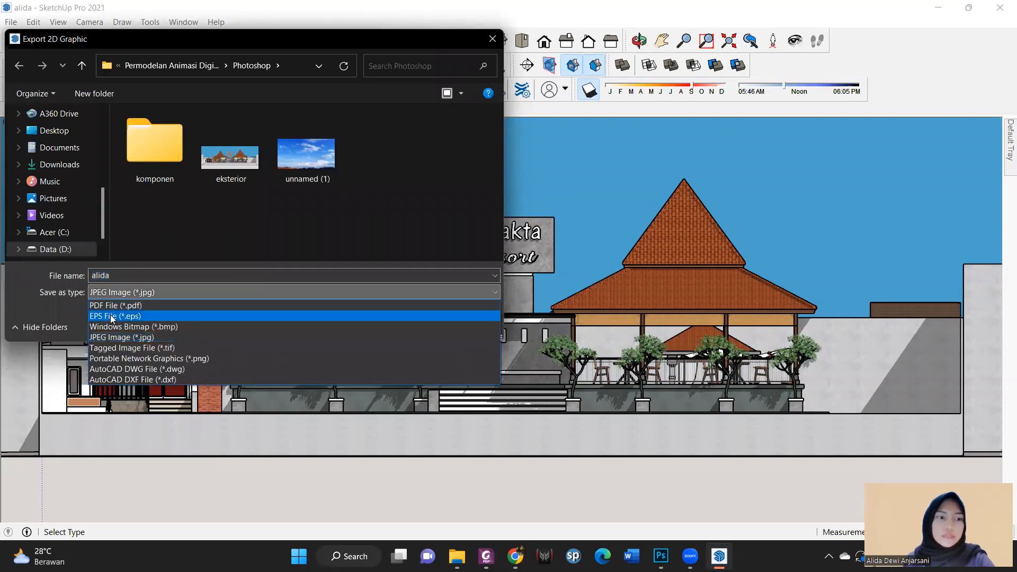
click(140, 293)
double_click(150, 272)
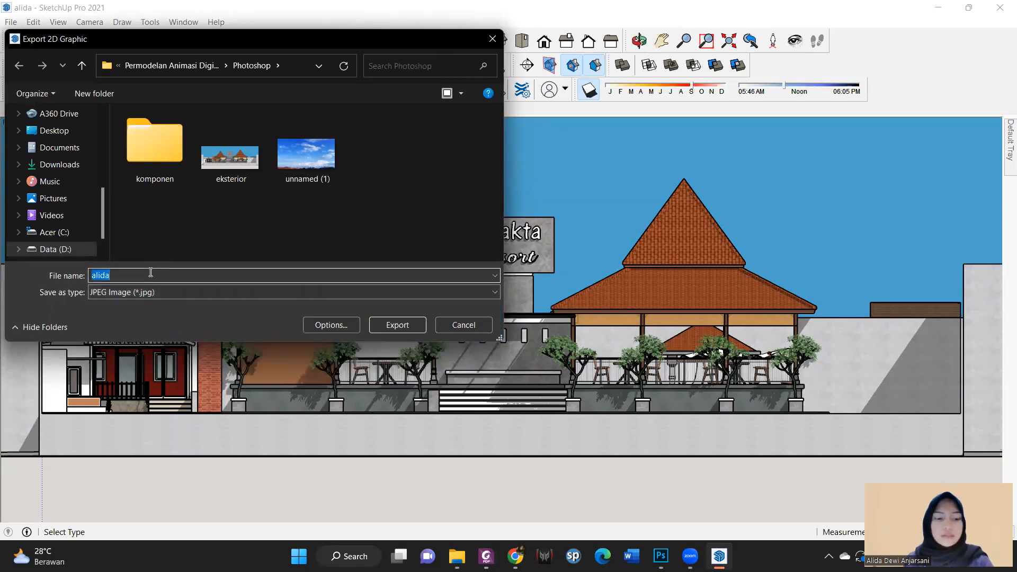
text(ekt)
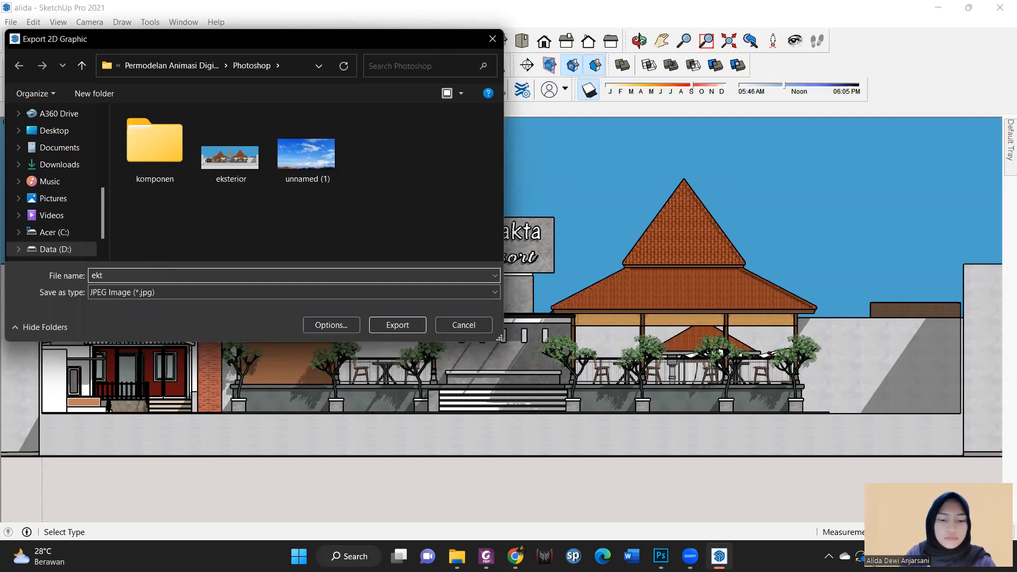
text(erior)
key(Return)
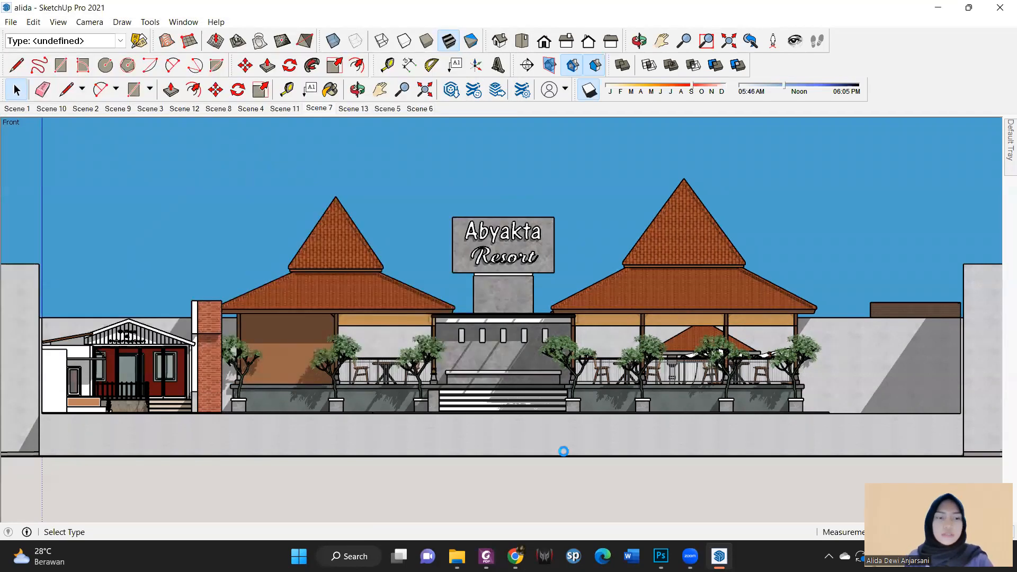
View the eksterior image from the Photoshop folder in the image viewer, then minimize the viewer.
mouse_move(460, 555)
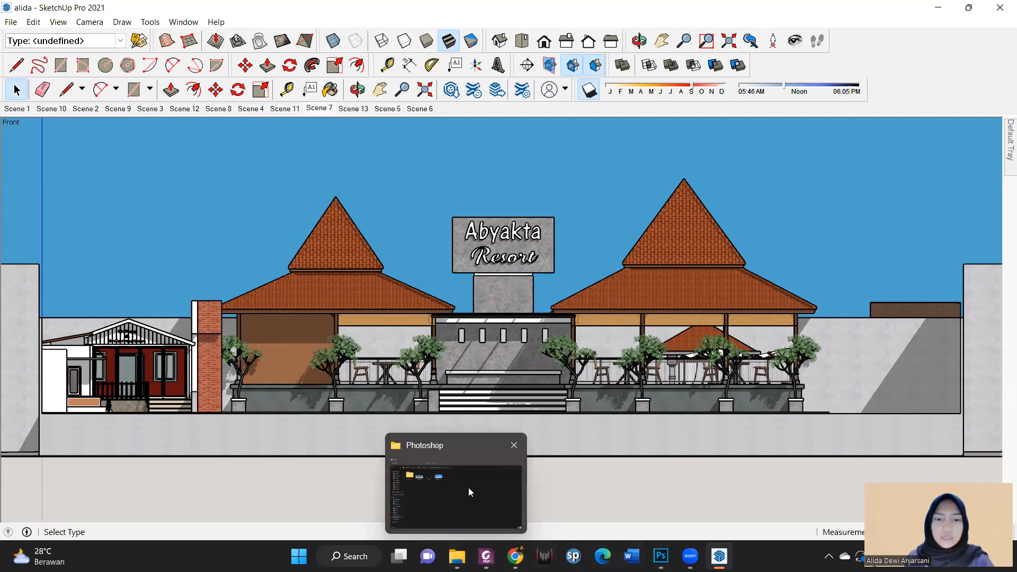
click(468, 488)
click(238, 123)
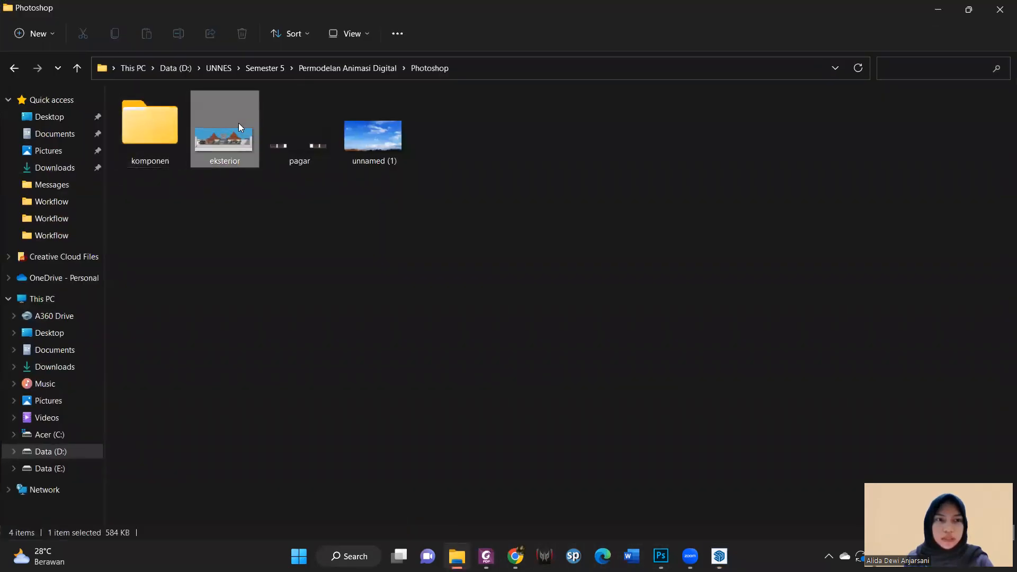
double_click(239, 123)
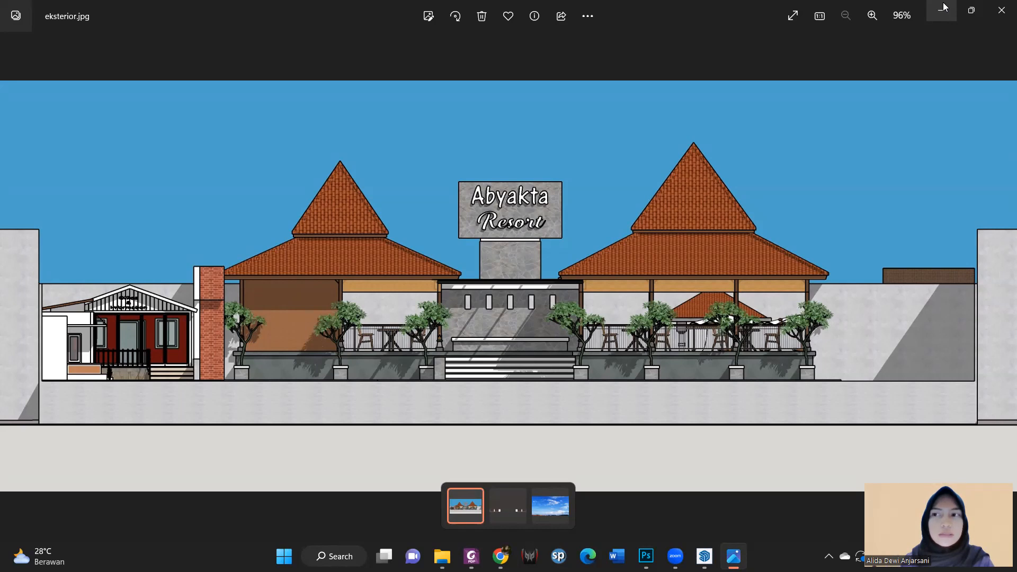
click(943, 7)
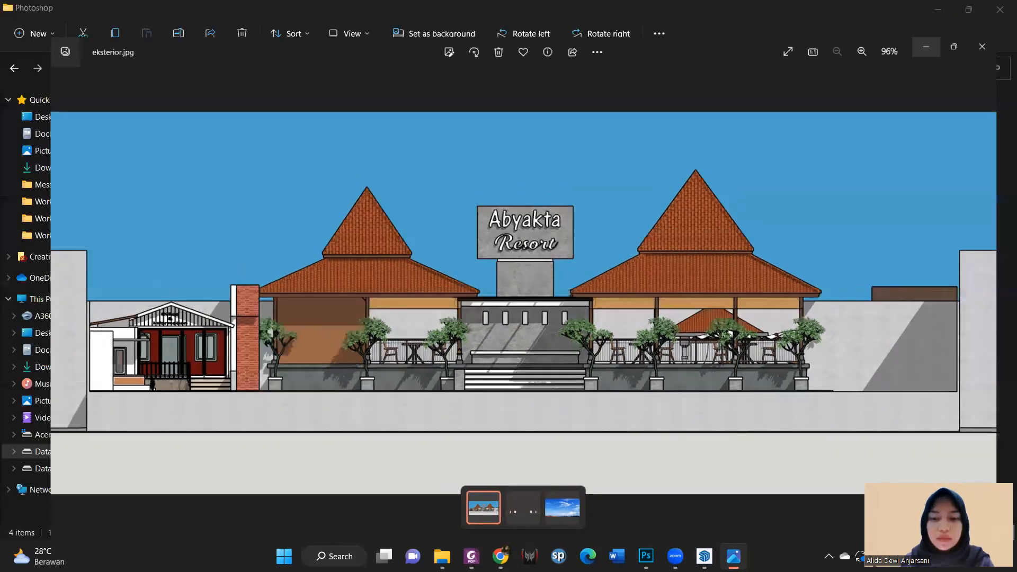
Switch to Photoshop and create a new 1920 x 1080 pixel RGB document with a white background at 100 pixels/inch.
click(646, 556)
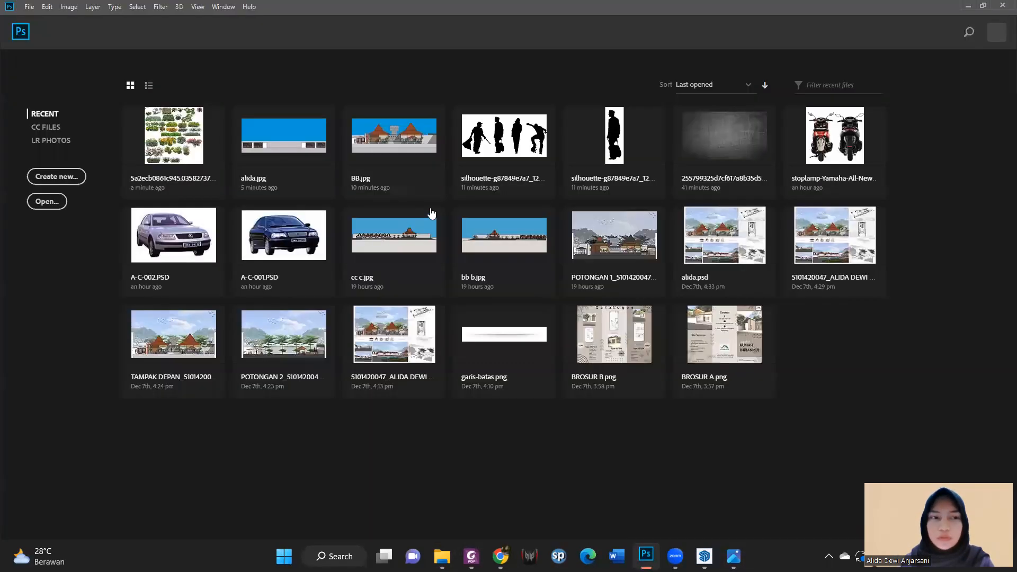
click(75, 179)
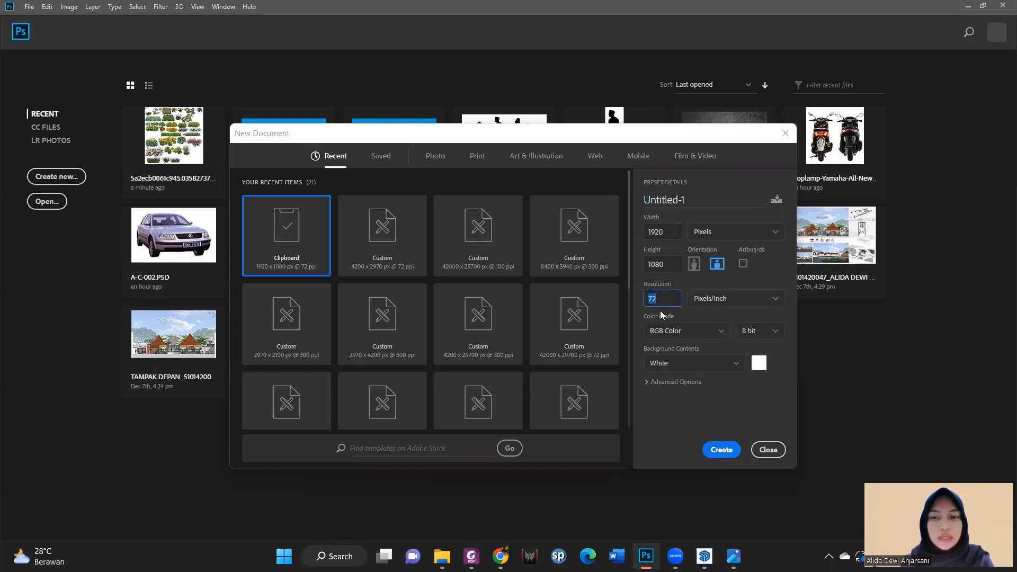
text(100)
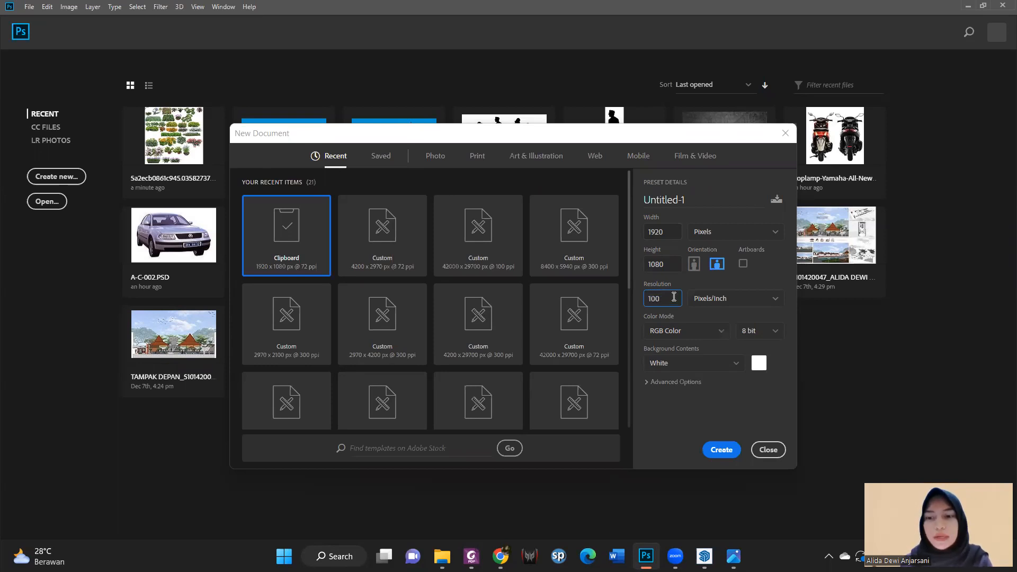
click(724, 450)
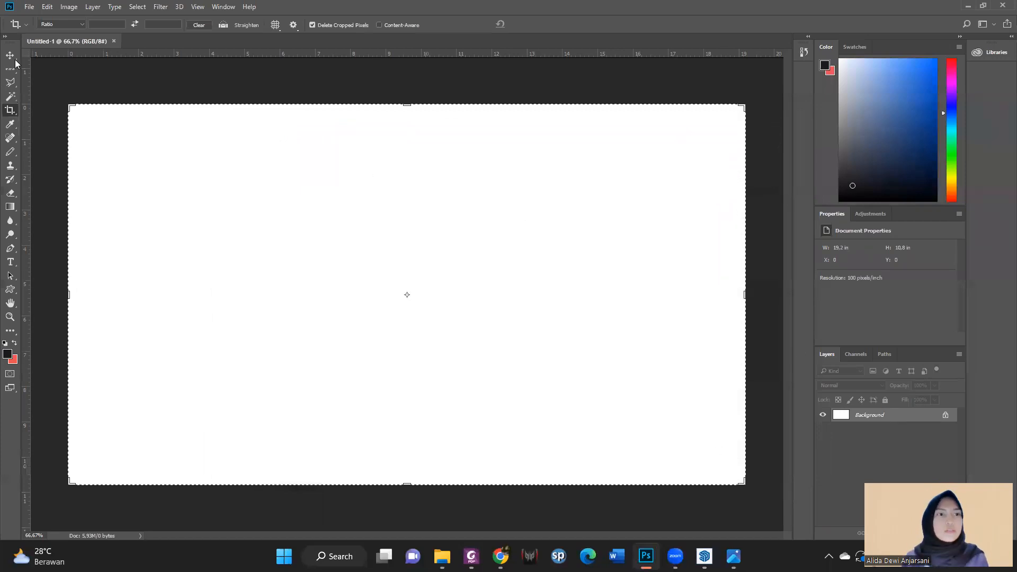
Unlock the new document's Background so it becomes a normal layer, with the whole canvas in view.
click(10, 58)
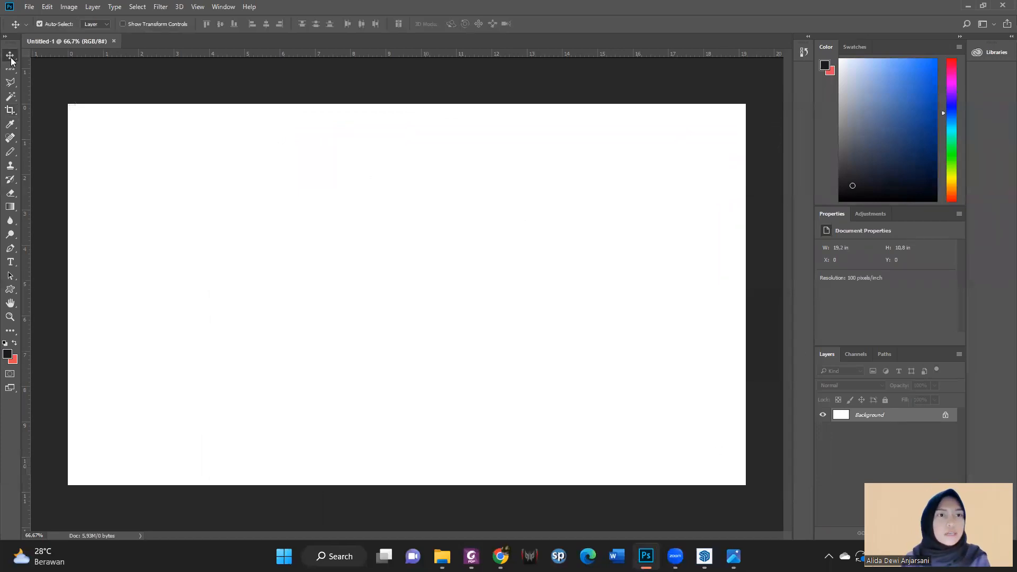
click(198, 7)
click(224, 128)
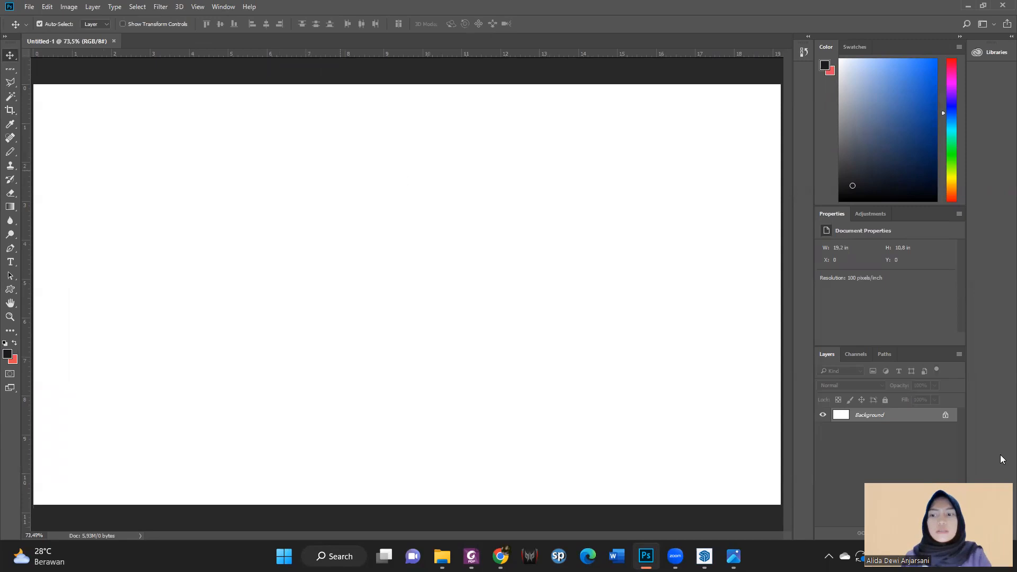
click(946, 417)
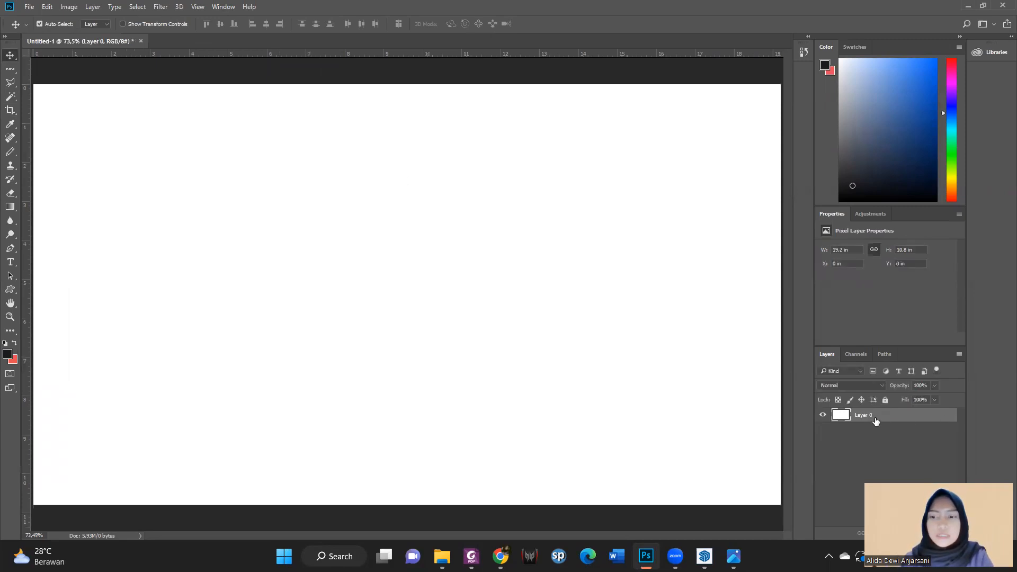
mouse_move(422, 356)
mouse_down()
mouse_move(492, 307)
mouse_move(307, 263)
mouse_move(439, 244)
mouse_move(466, 411)
mouse_move(422, 356)
mouse_up()
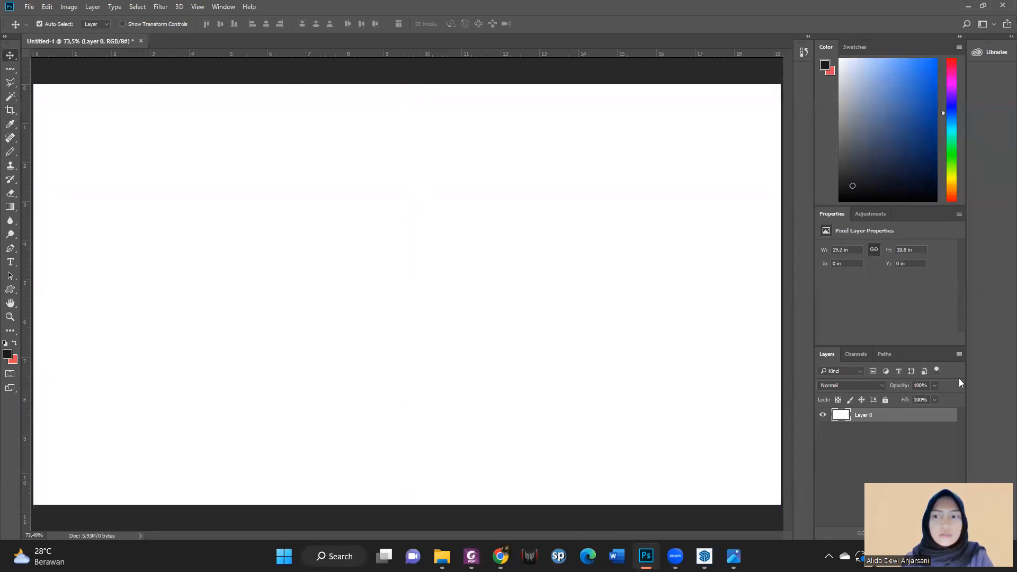
Open the eksterior image as a separate document and unlock its Background layer.
click(29, 6)
click(43, 34)
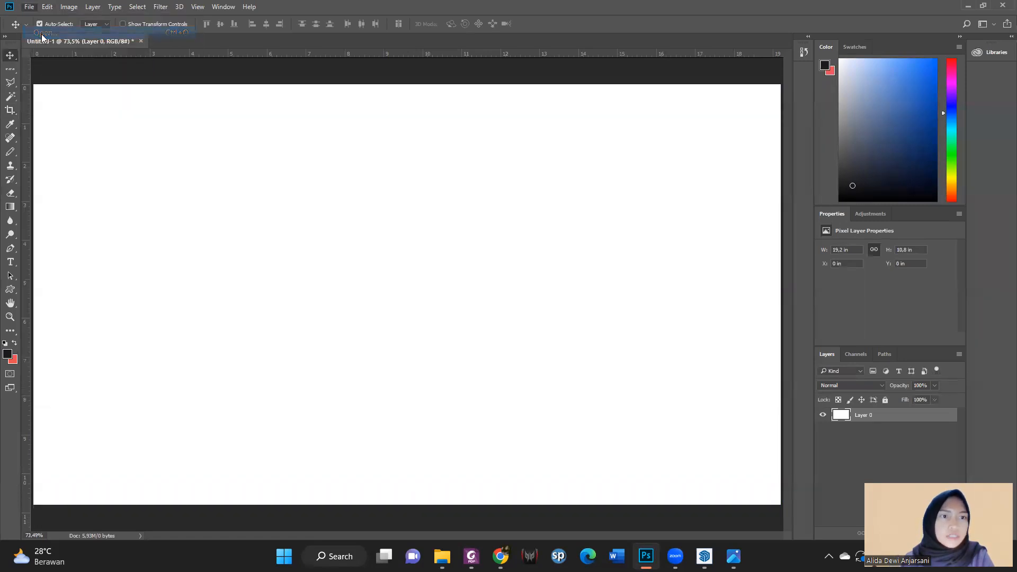
click(264, 129)
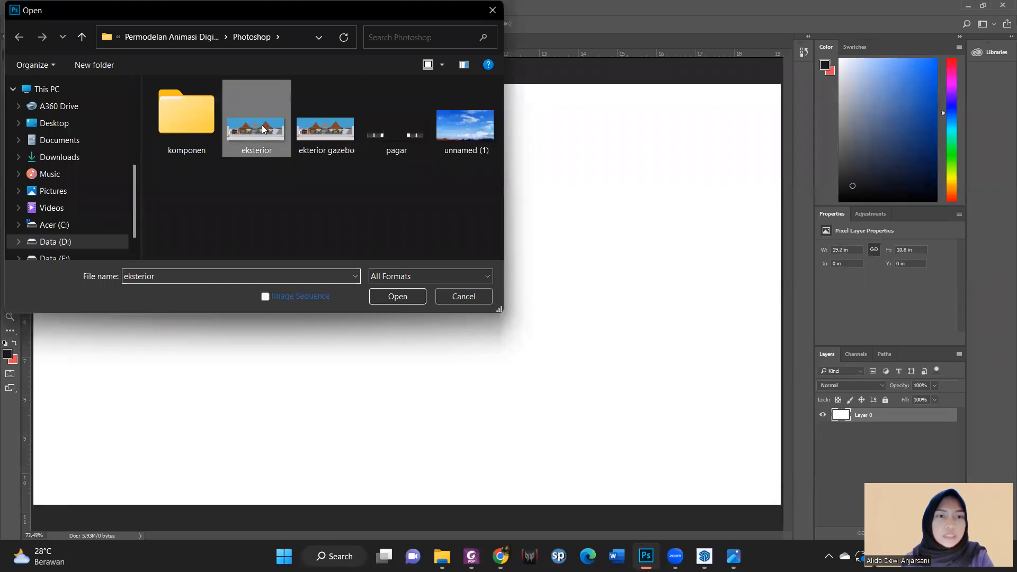
click(406, 297)
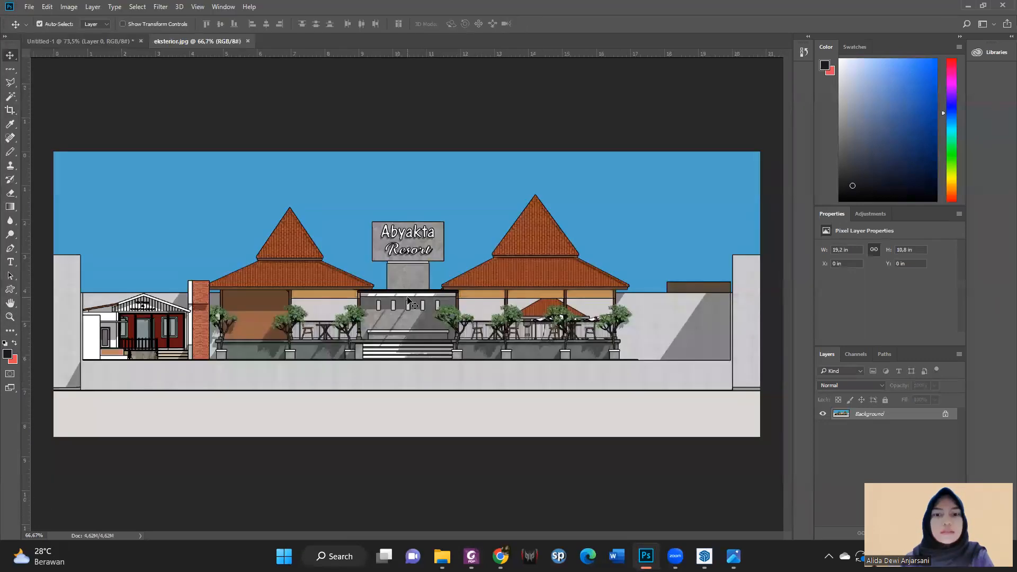
click(946, 415)
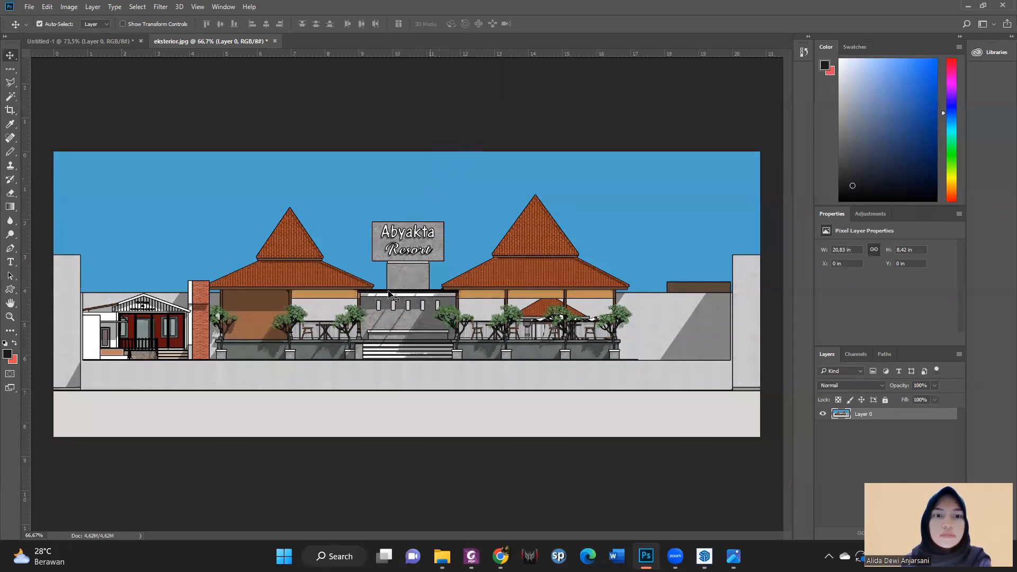
Select the blue sky behind the buildings with the Magic Wand, delete it, and clear the selection.
click(12, 98)
click(72, 159)
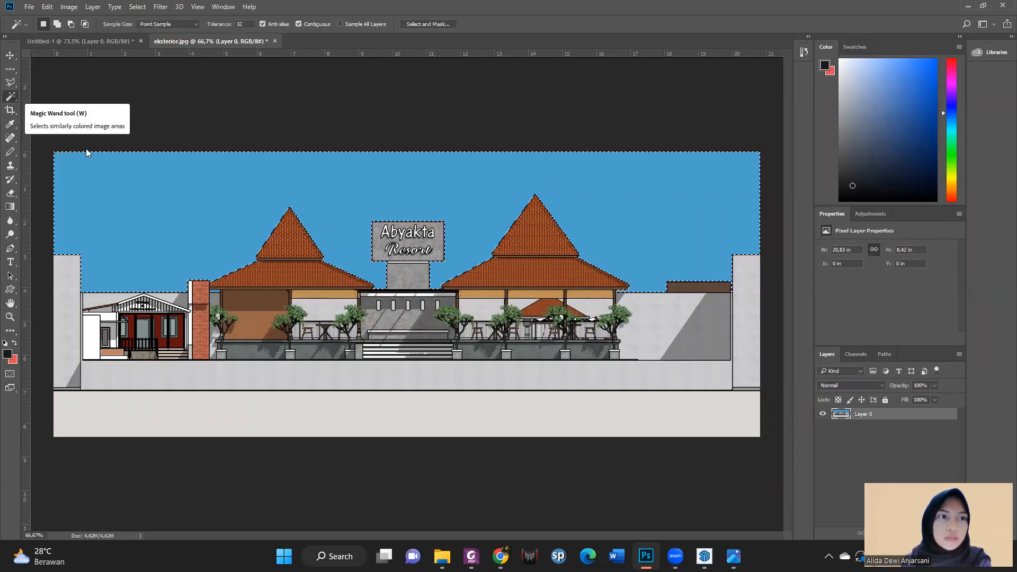
key(Delete)
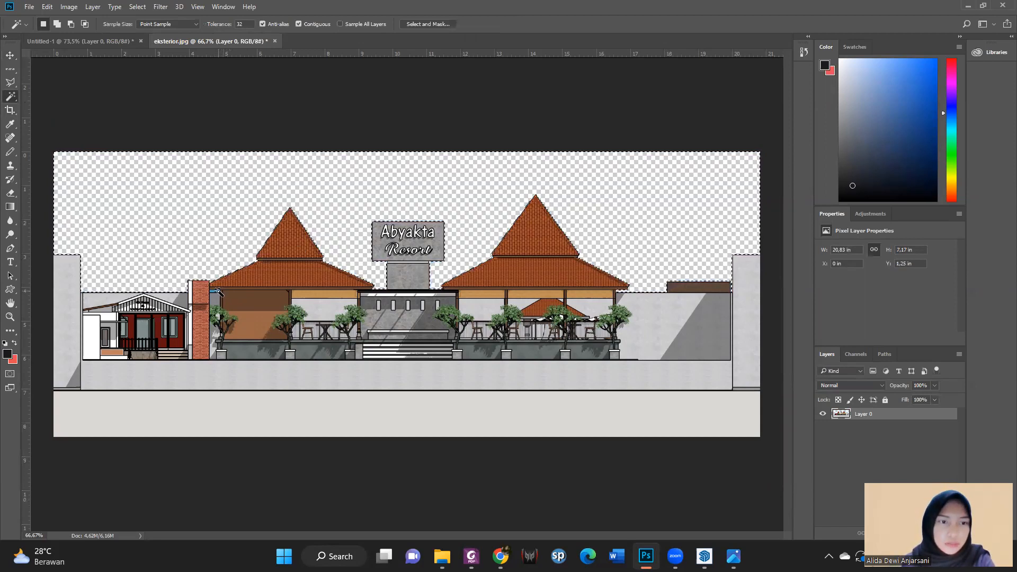
key(ctrl+d)
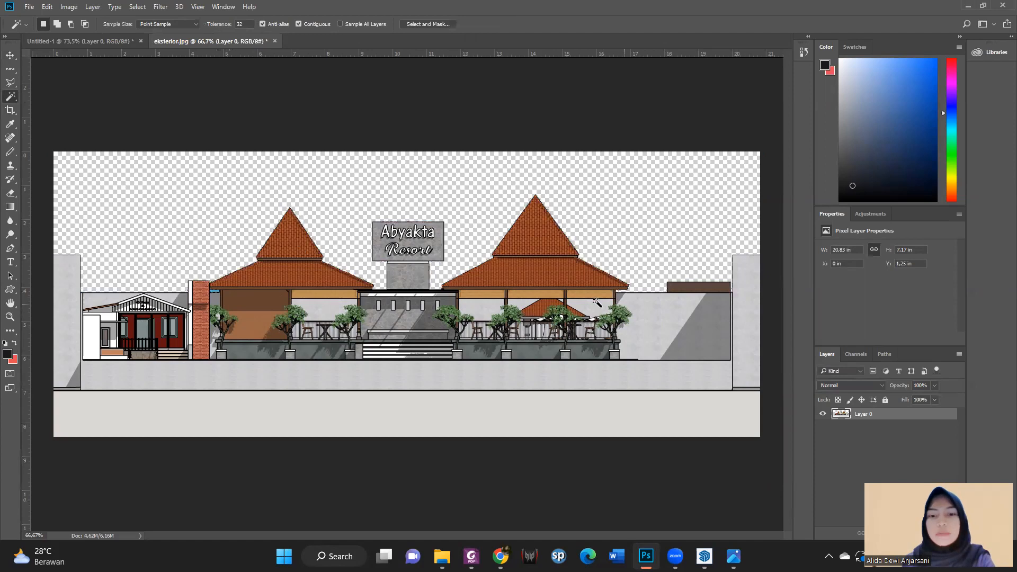
Remove the plain light-grey ground strip below the front wall using the Magic Wand, then deselect.
click(427, 407)
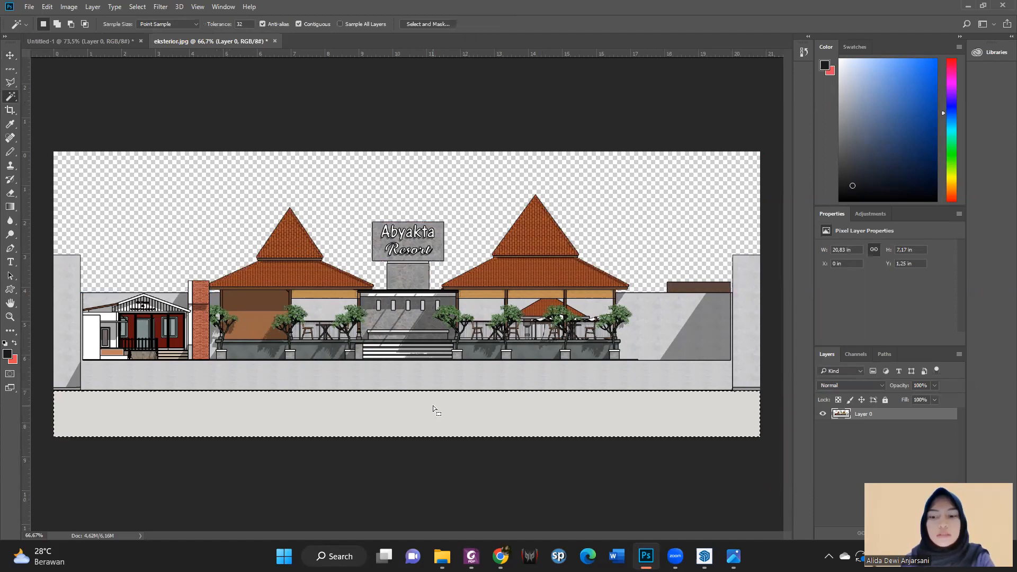
key(Delete)
click(137, 6)
click(154, 30)
Shift the cut-out building layer slightly lower with the Move tool and paste the artwork into the Untitled-1 document.
click(10, 55)
mouse_move(508, 318)
mouse_down()
mouse_move(514, 310)
mouse_move(504, 326)
mouse_up()
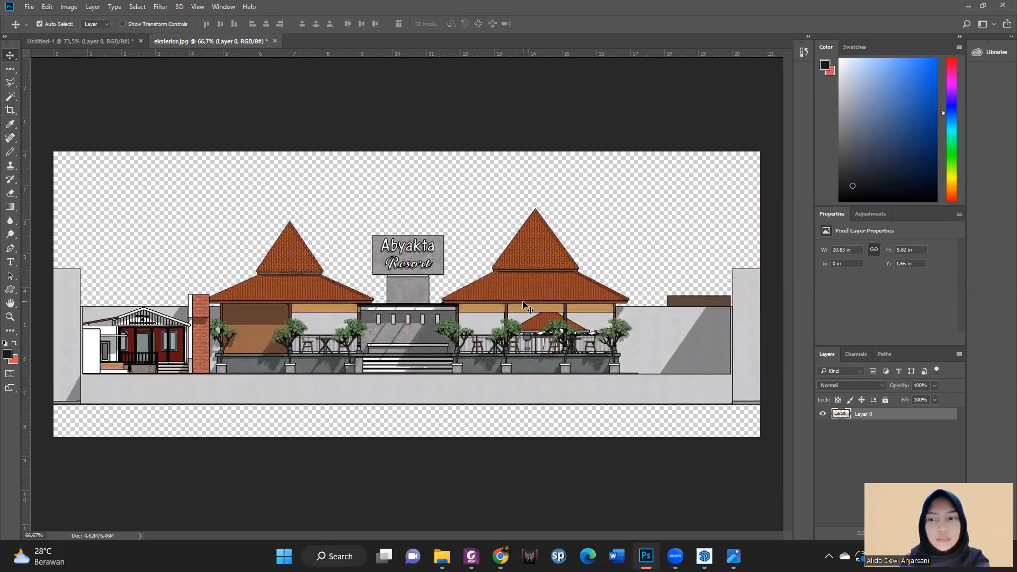
mouse_move(529, 297)
mouse_down()
mouse_move(526, 286)
mouse_move(545, 287)
mouse_up()
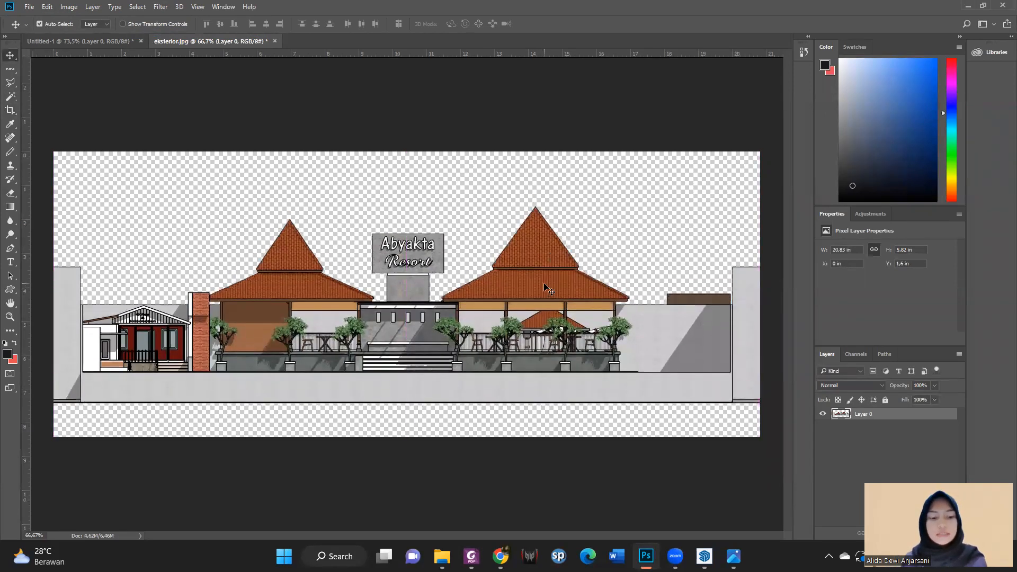
click(79, 41)
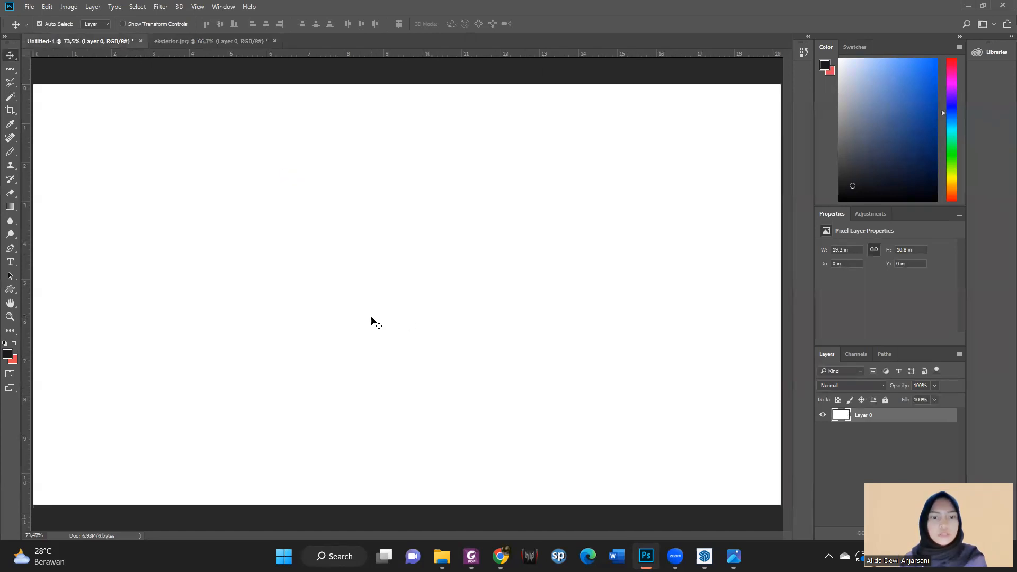
key(ctrl+v)
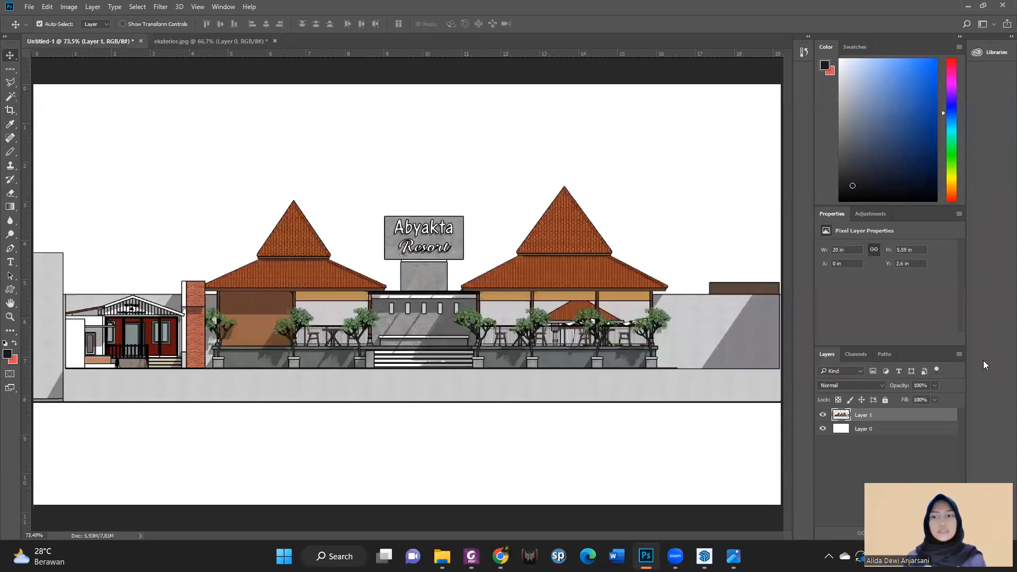
Scale the building layer to about 96% so it spans the full canvas width and sits along the canvas's lower edge.
drag(529, 310, 521, 343)
key(ctrl+t)
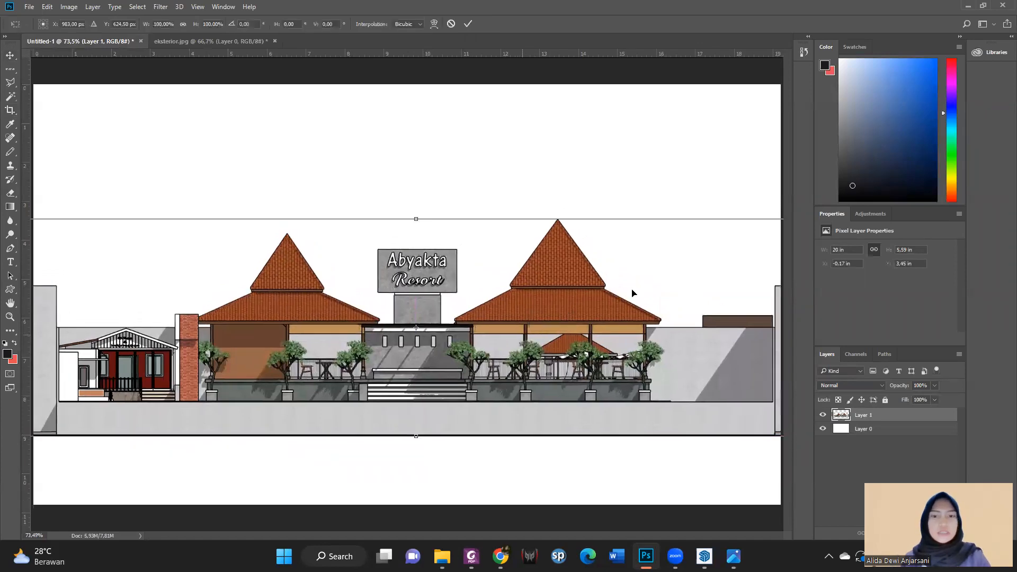
drag(429, 301, 487, 281)
drag(84, 198, 143, 216)
drag(376, 329, 270, 418)
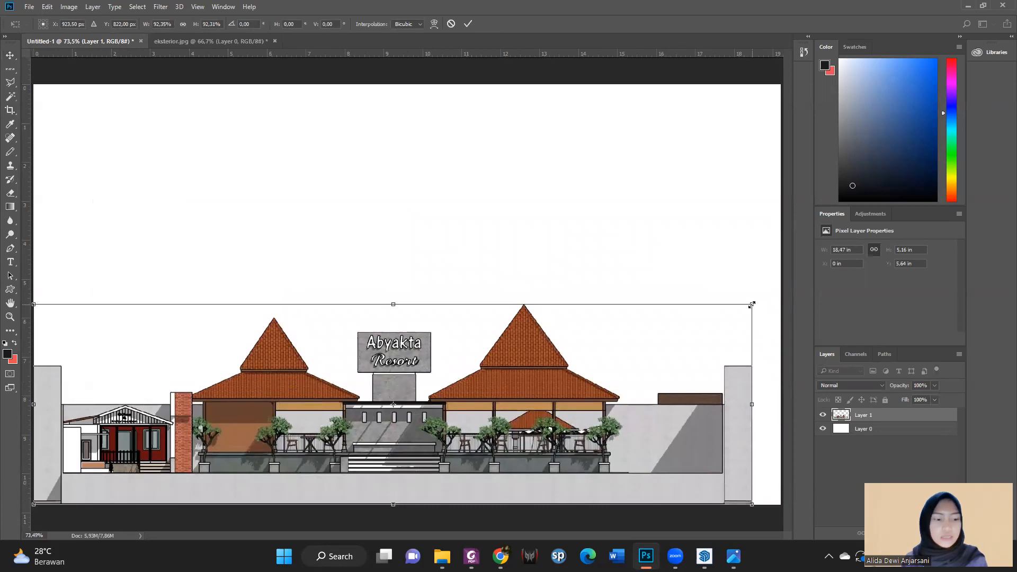
drag(756, 300, 782, 286)
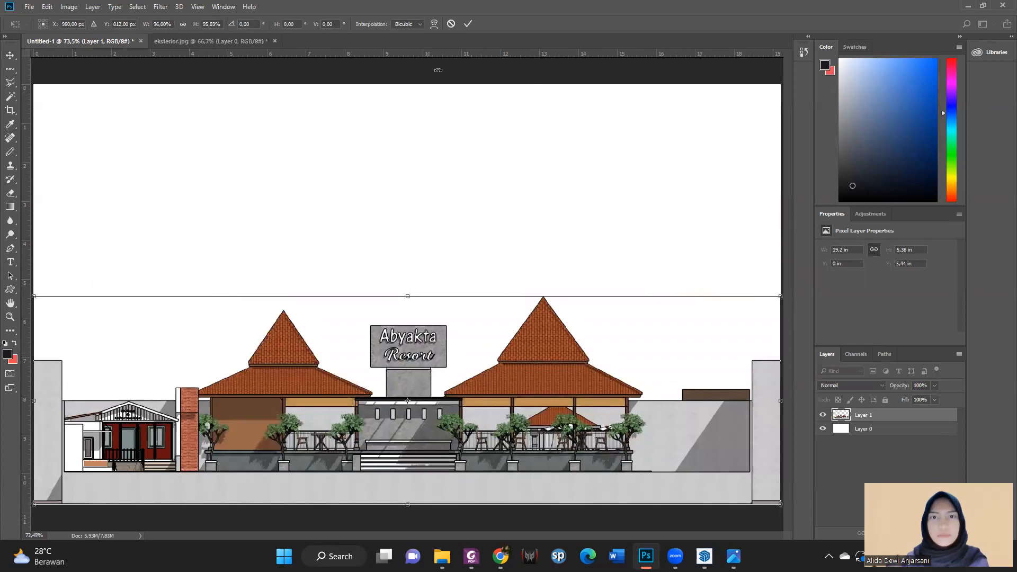
click(468, 24)
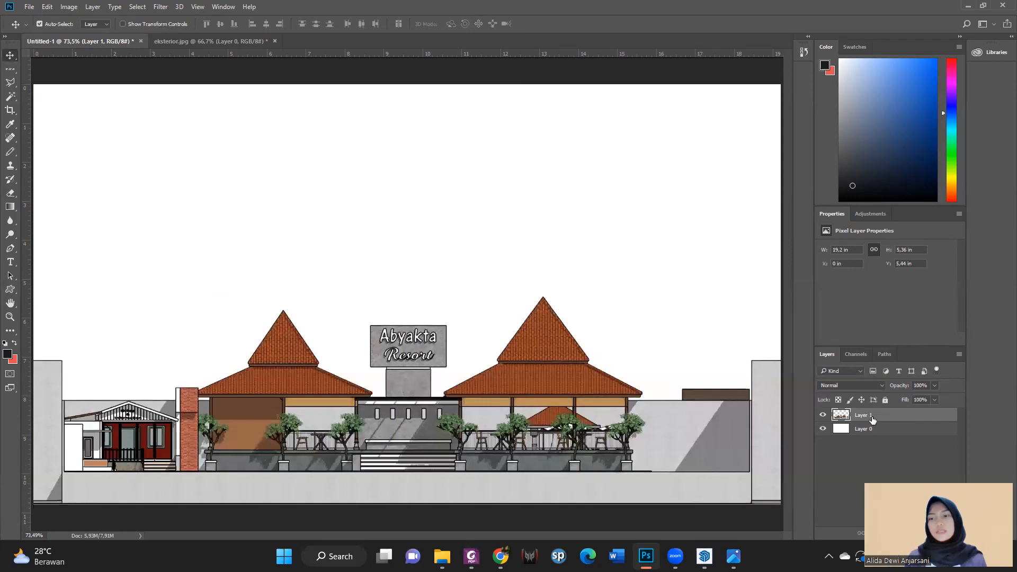
Delete the white Layer 0 behind the buildings and close eksterior.jpg without saving its changes.
click(862, 431)
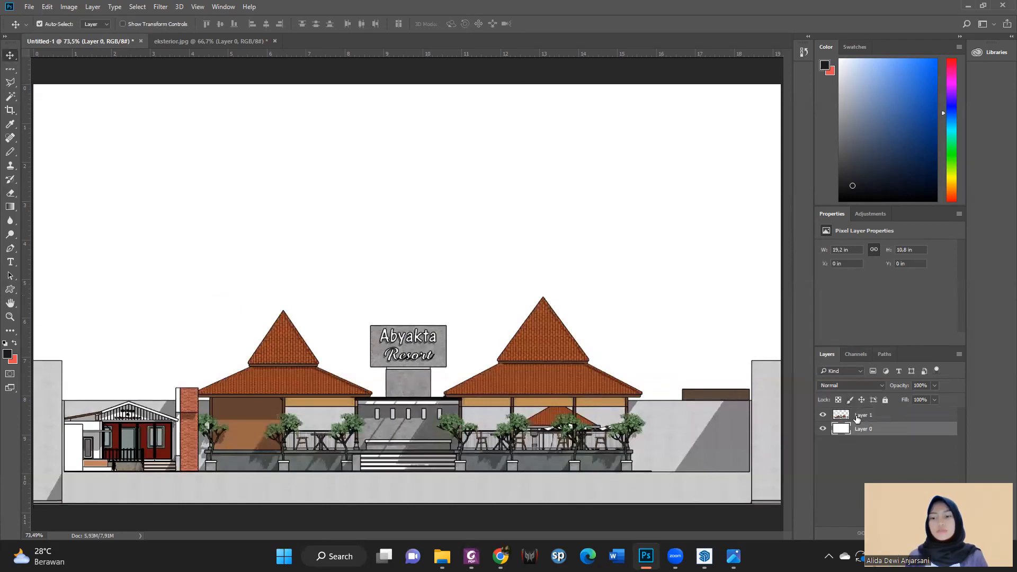
key(Delete)
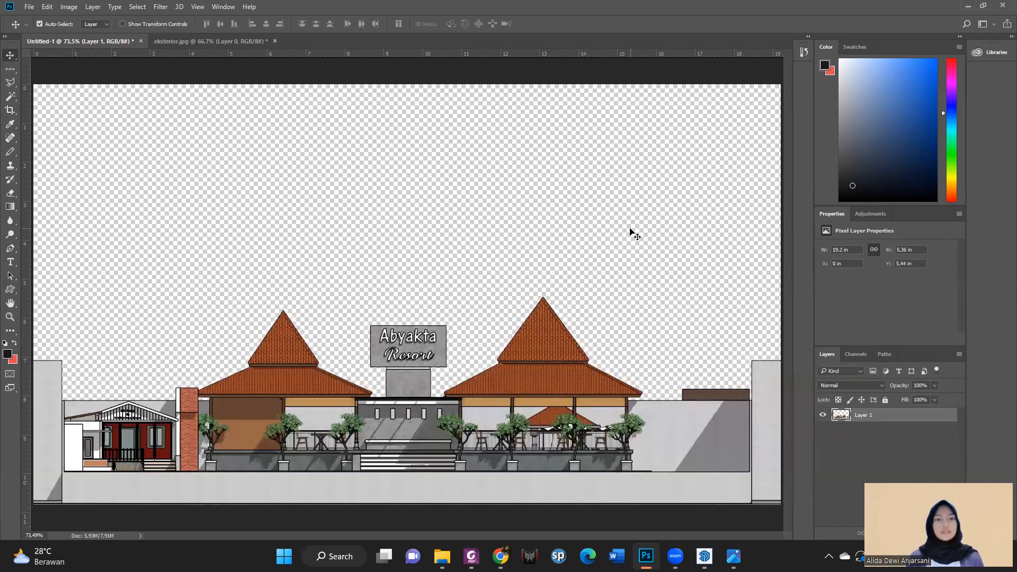
click(10, 97)
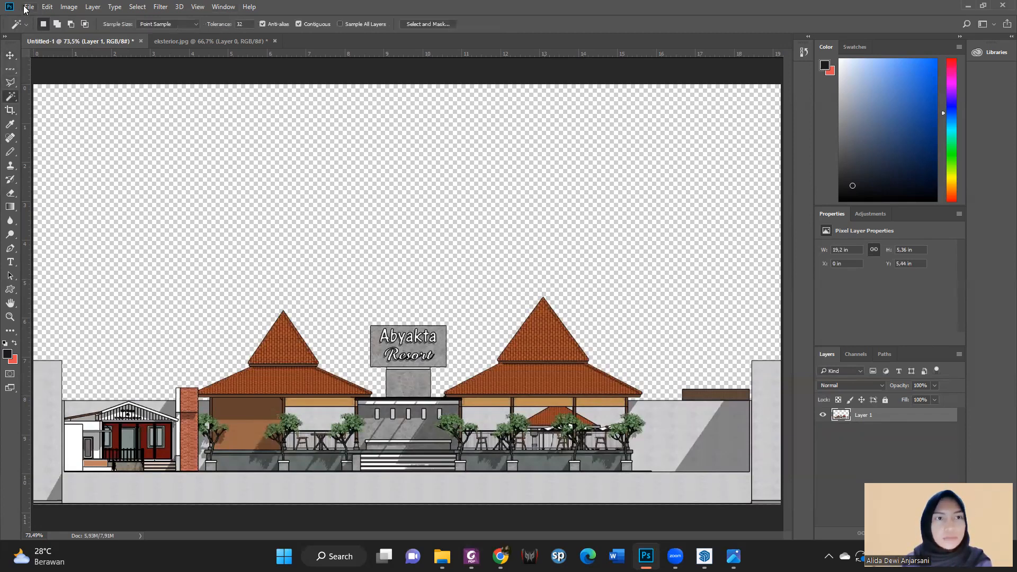
click(274, 41)
click(510, 211)
click(29, 6)
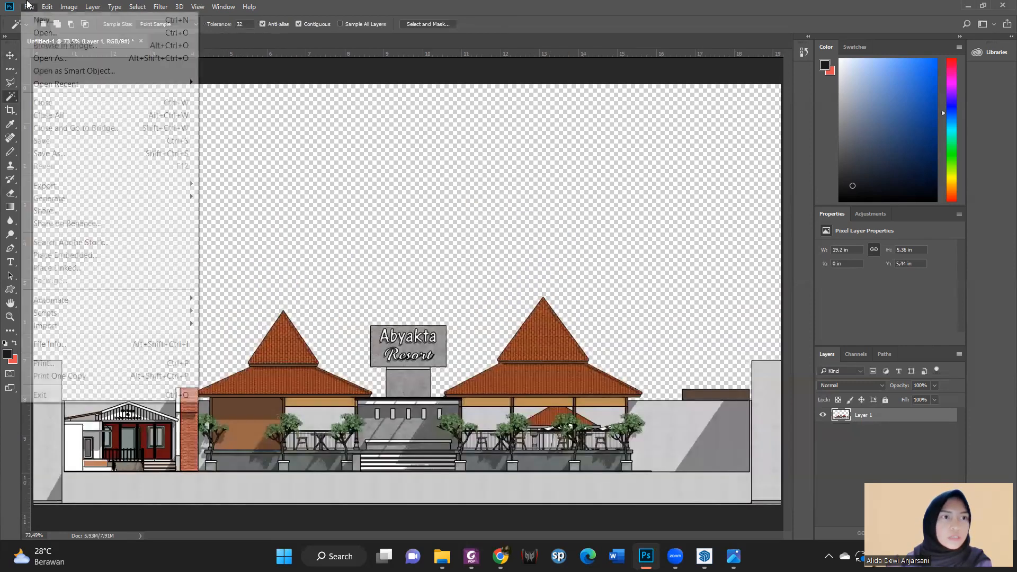
click(442, 555)
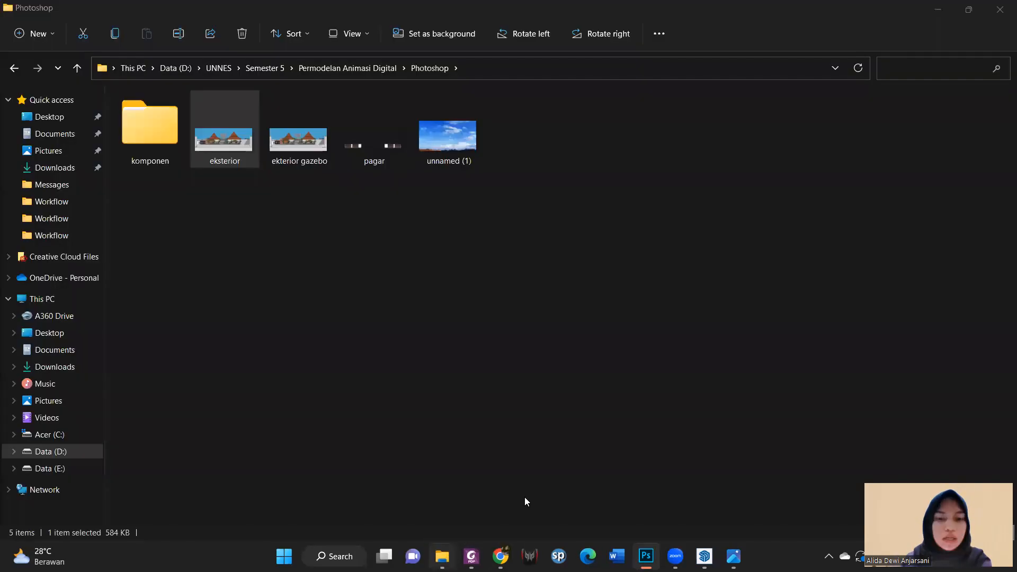
mouse_move(447, 142)
mouse_down()
mouse_move(479, 178)
mouse_move(447, 126)
mouse_up()
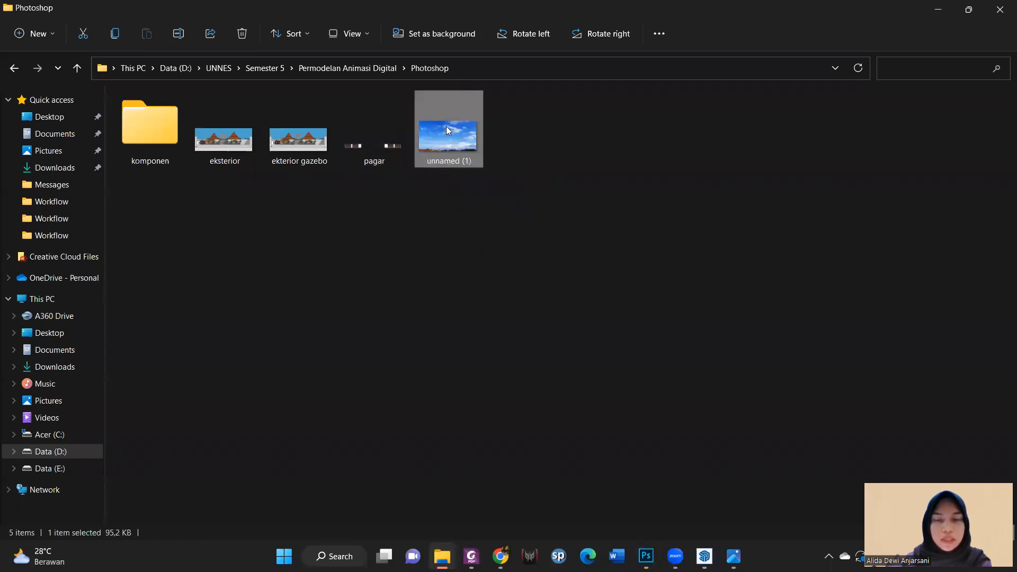
drag(752, 530, 760, 529)
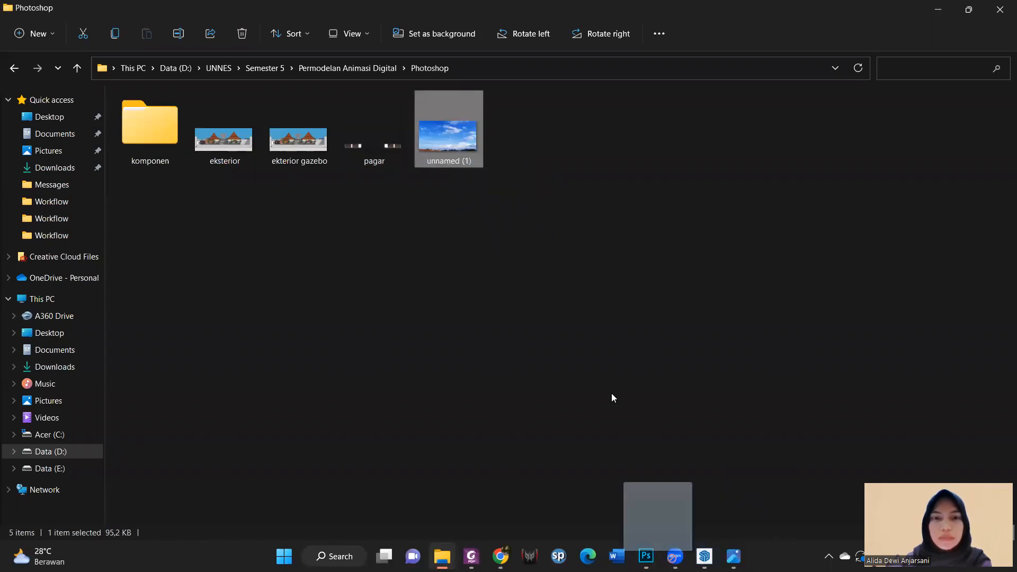
click(653, 546)
Open the sky photo unnamed (1) from the Photoshop folder as a separate document and unlock its Background layer.
click(27, 9)
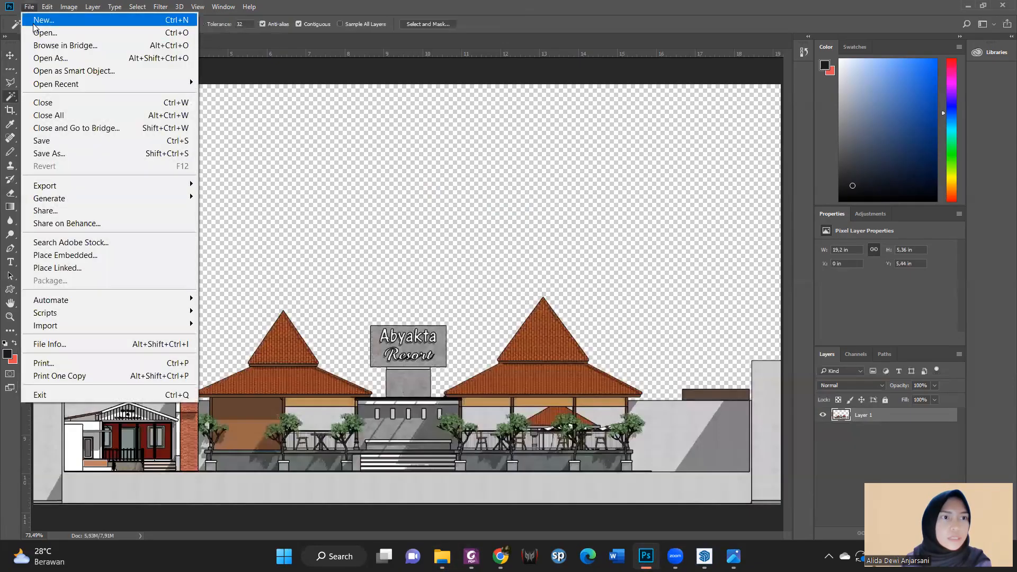
click(37, 29)
click(465, 127)
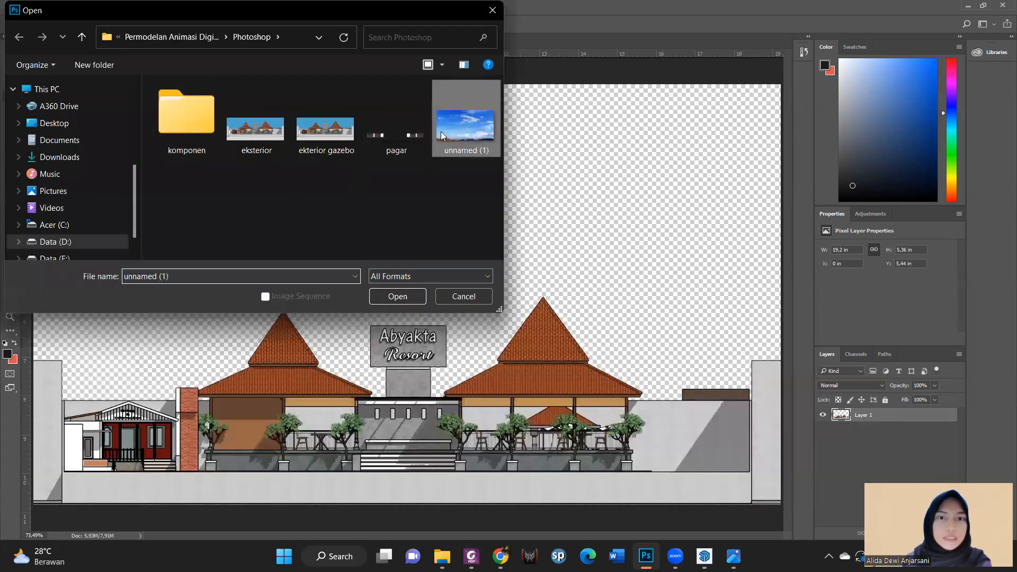
click(399, 296)
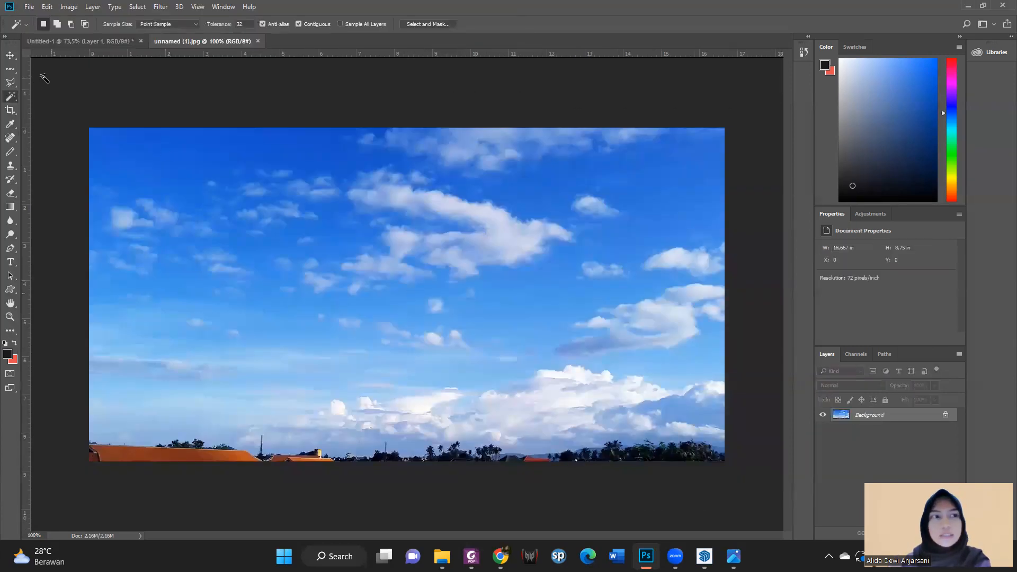
click(10, 55)
click(946, 416)
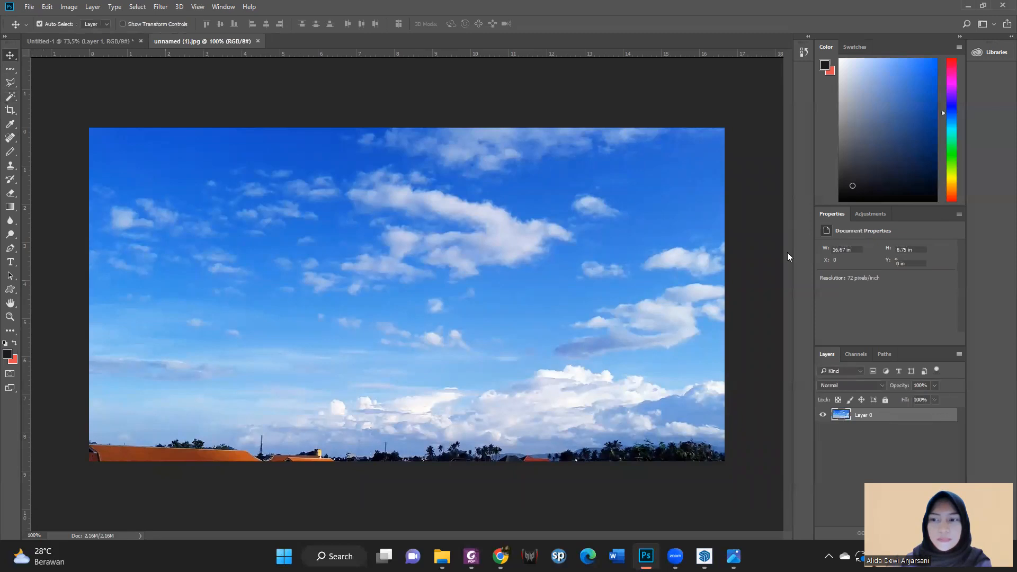
Bring the sky layer into the Untitled-1 document with the Move tool and align it to the canvas's upper-left corner.
mouse_move(572, 264)
mouse_down()
mouse_move(570, 236)
mouse_move(570, 258)
mouse_up()
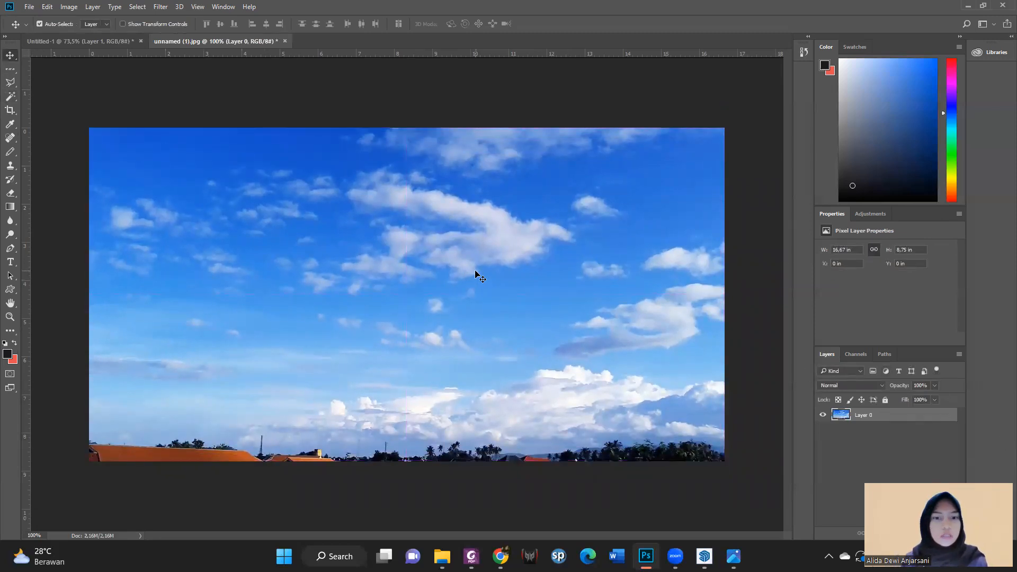
drag(477, 272, 481, 266)
drag(204, 67, 381, 318)
drag(432, 275, 297, 184)
Stretch the sky layer to cover the whole 19.2 × 10.8 in canvas and place it beneath the building layer.
key(ctrl+t)
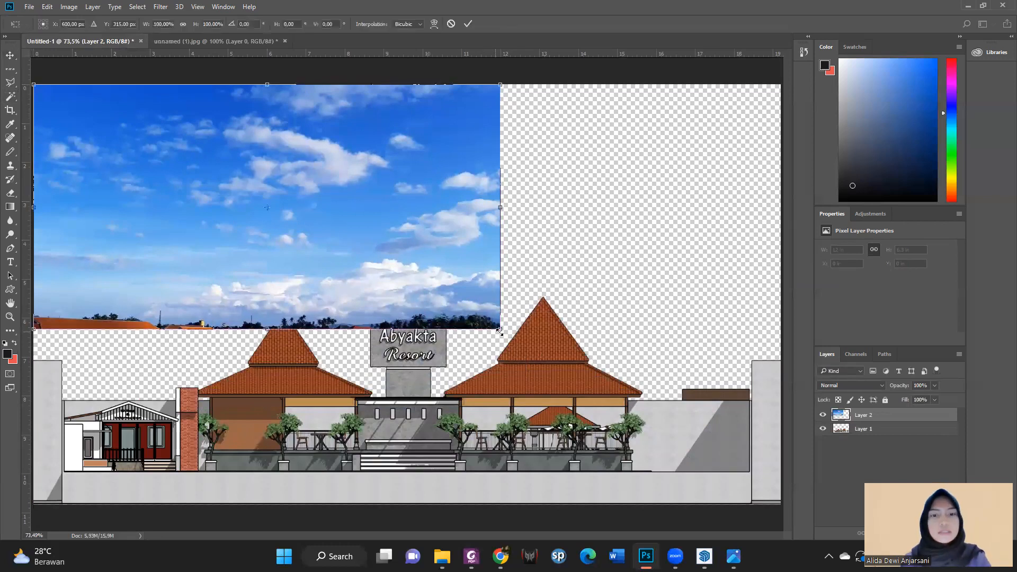
drag(501, 329, 782, 503)
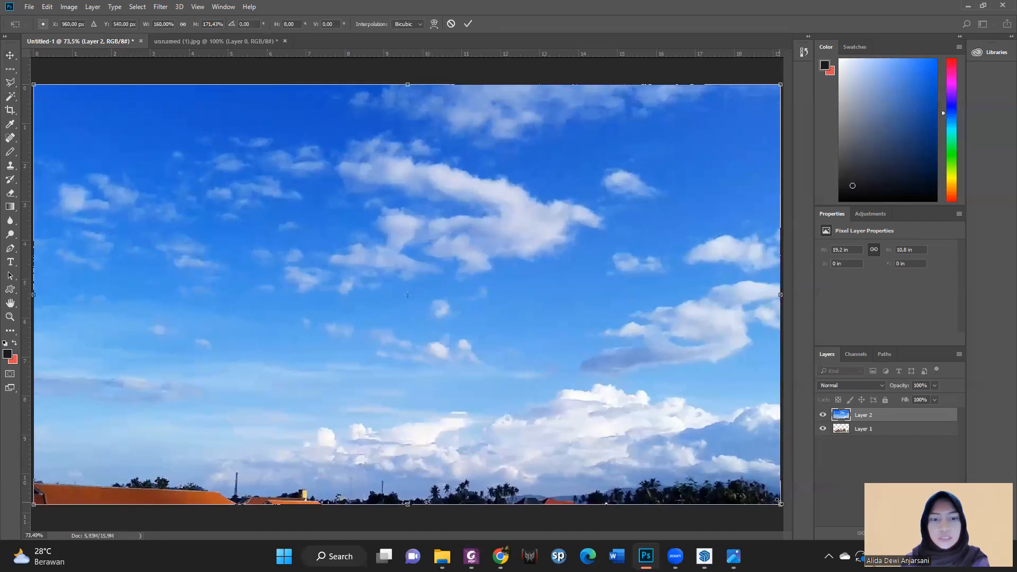
click(468, 23)
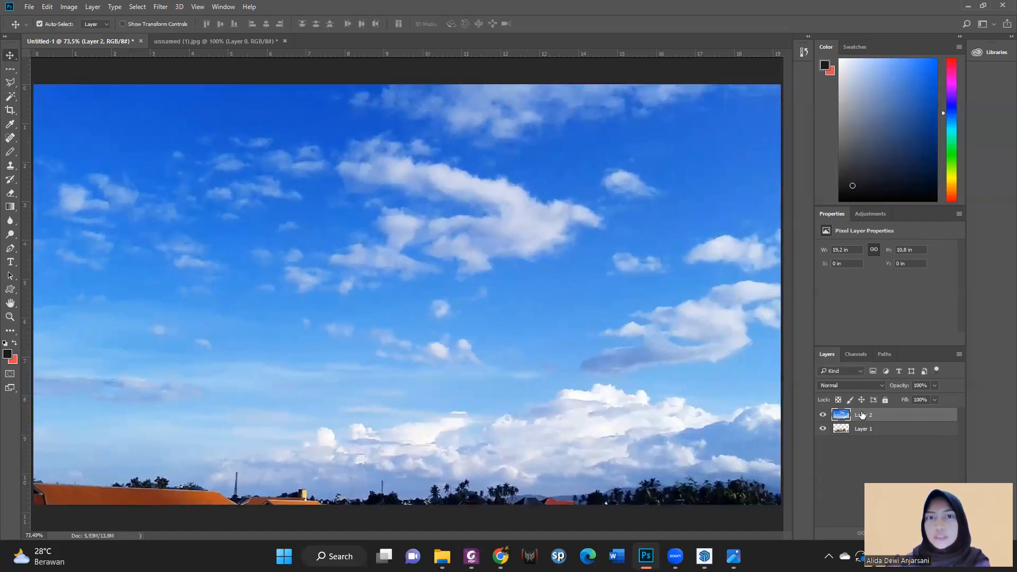
drag(861, 418, 862, 440)
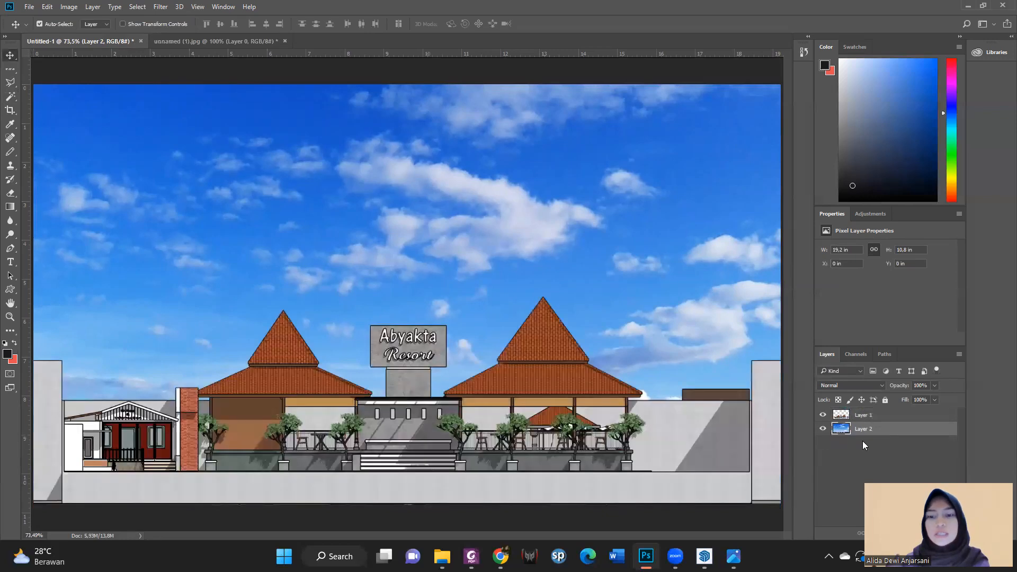
click(651, 454)
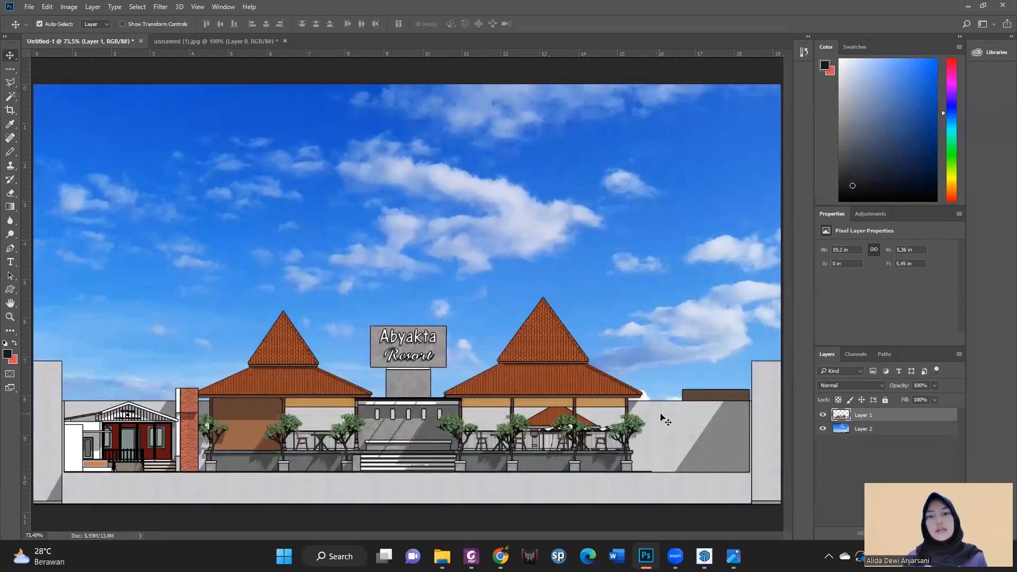
Mute the sky layer with a Hue/Saturation adjustment, setting saturation to -50 and lightness to -10.
click(865, 430)
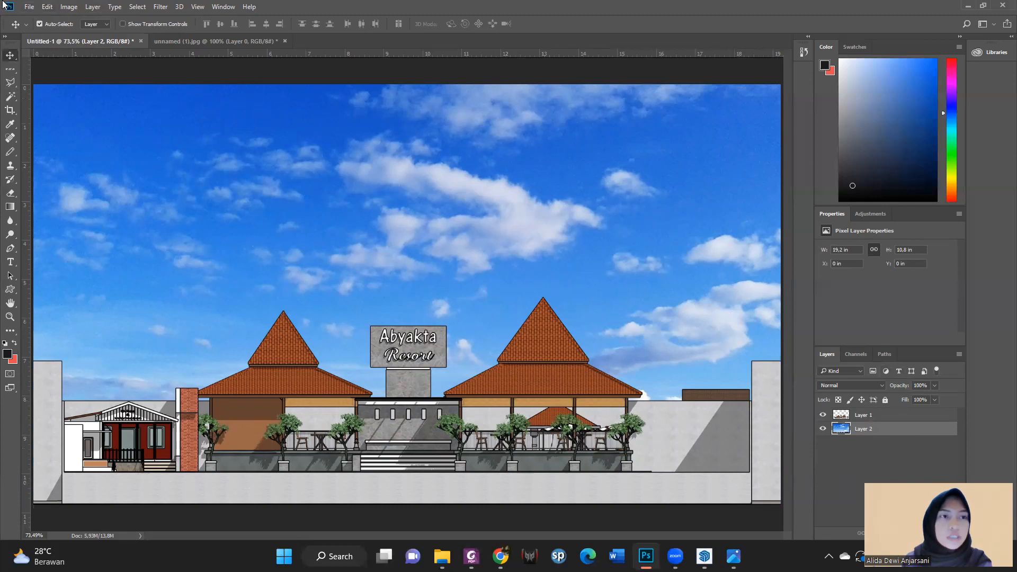
click(65, 5)
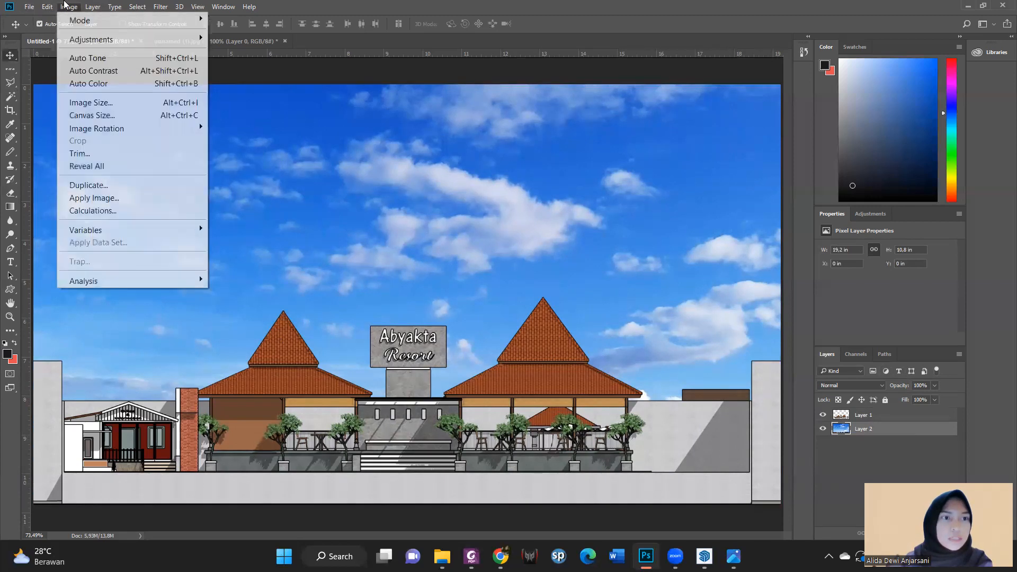
mouse_move(95, 39)
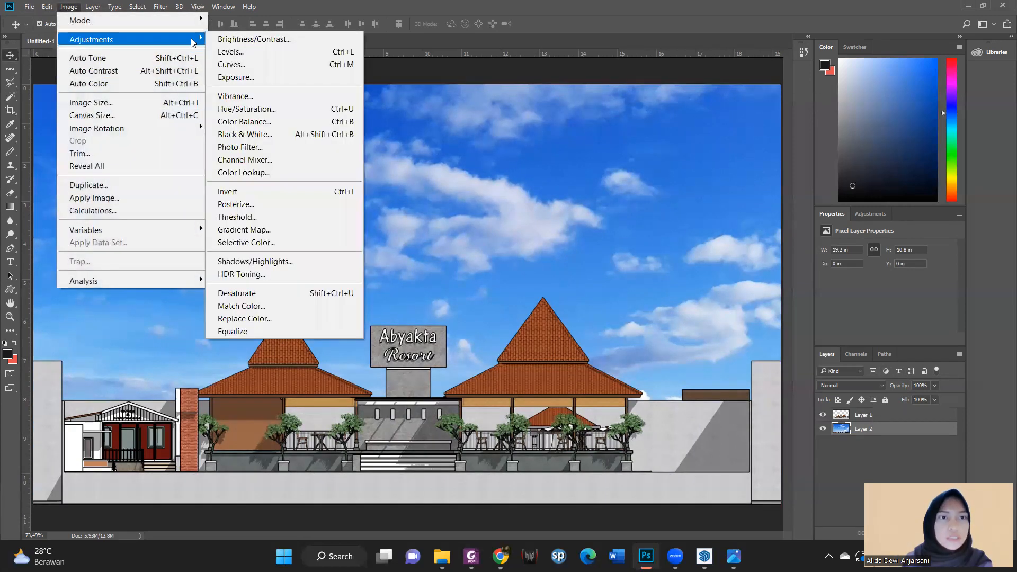
click(260, 108)
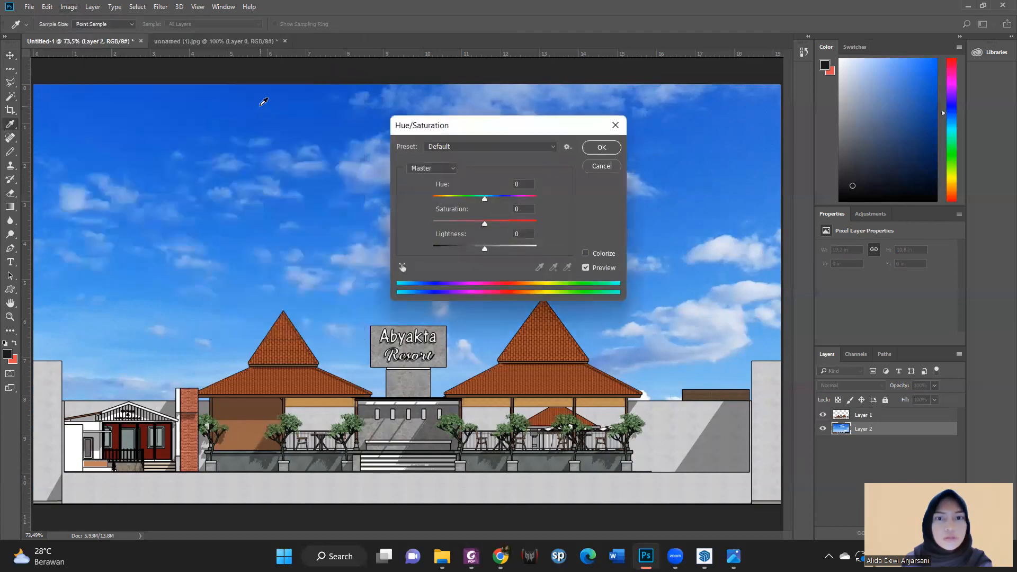
drag(484, 251, 461, 227)
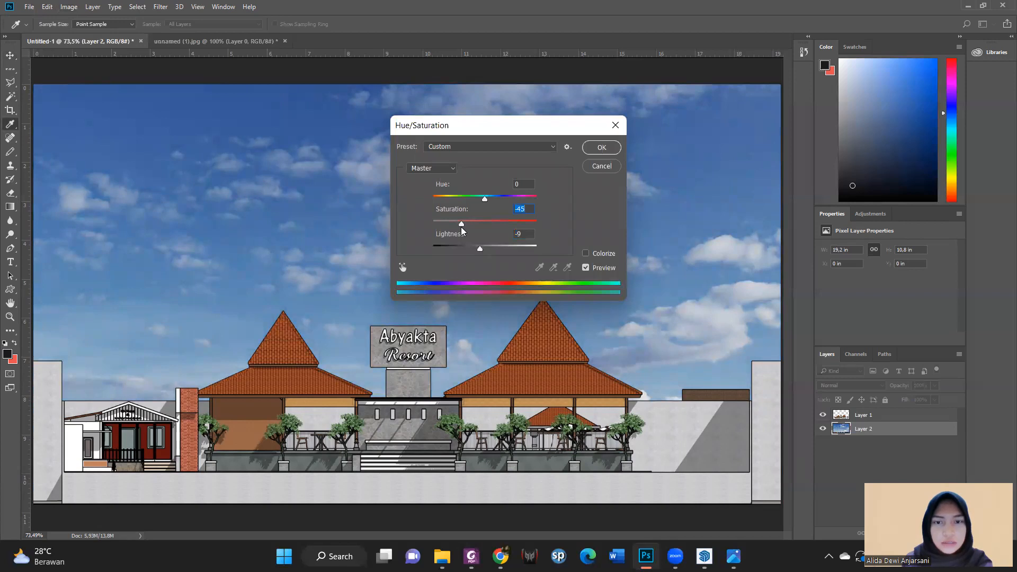
text(-40)
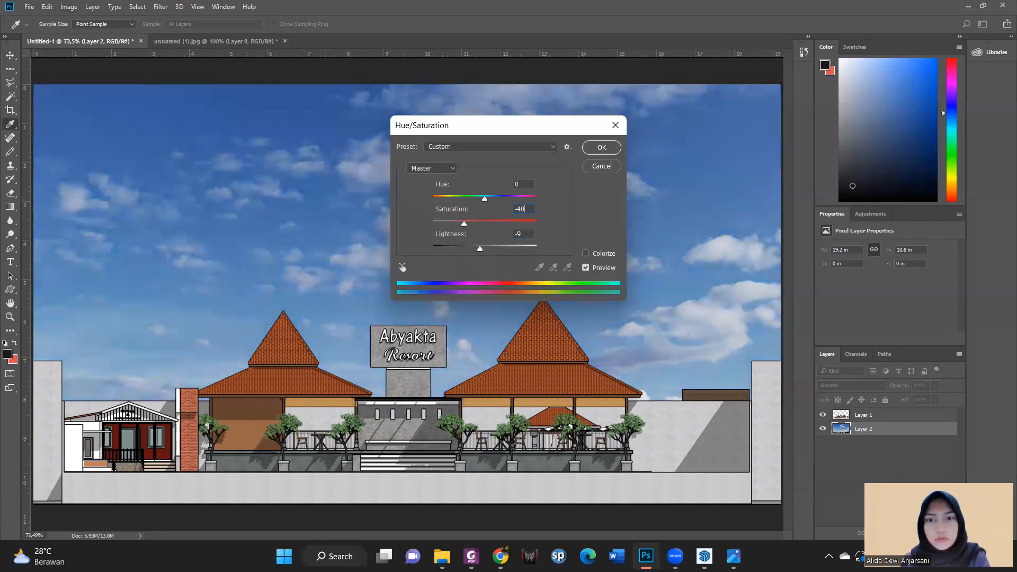
drag(524, 235, 513, 209)
text(-50)
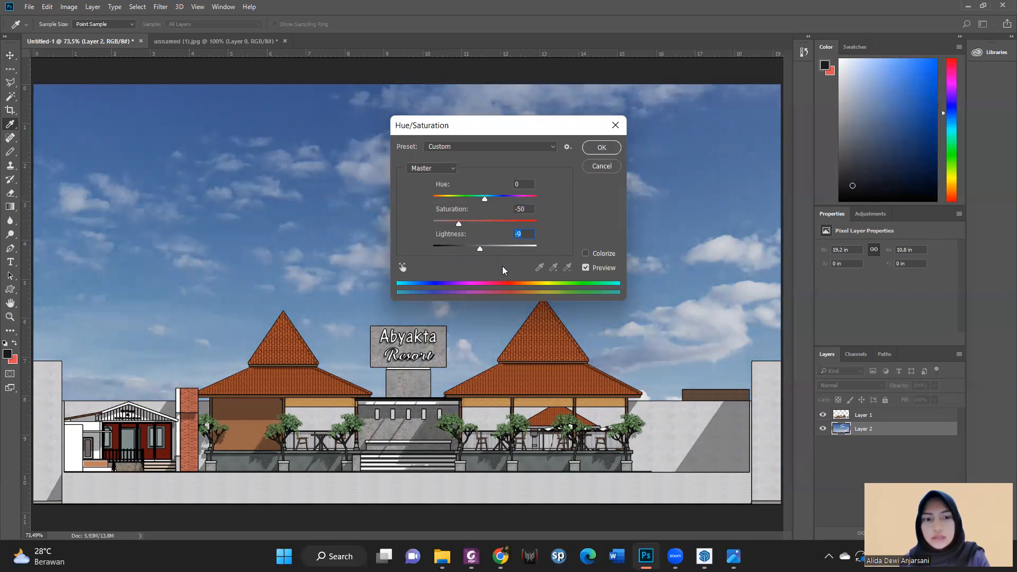
text(-10)
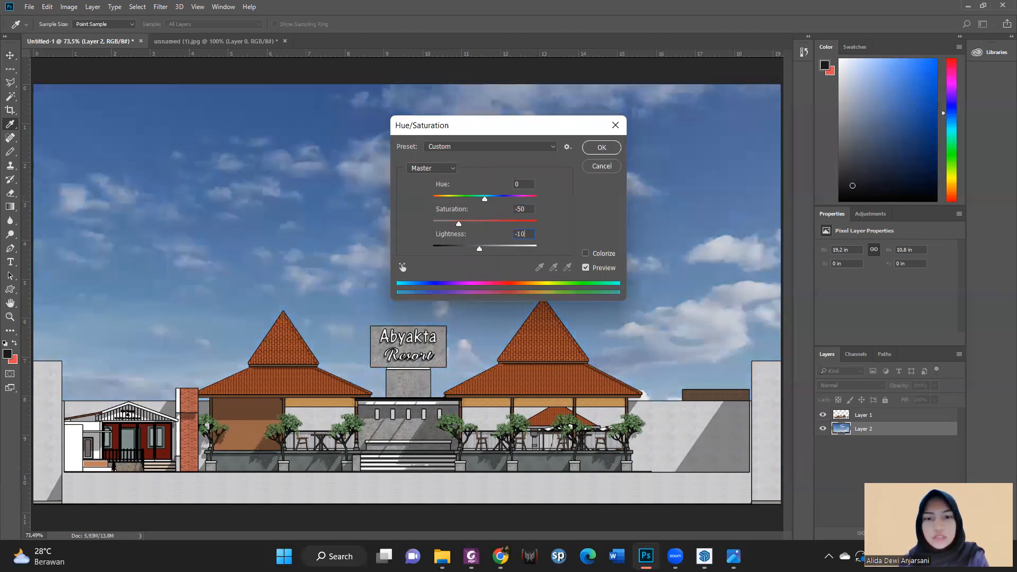
click(602, 148)
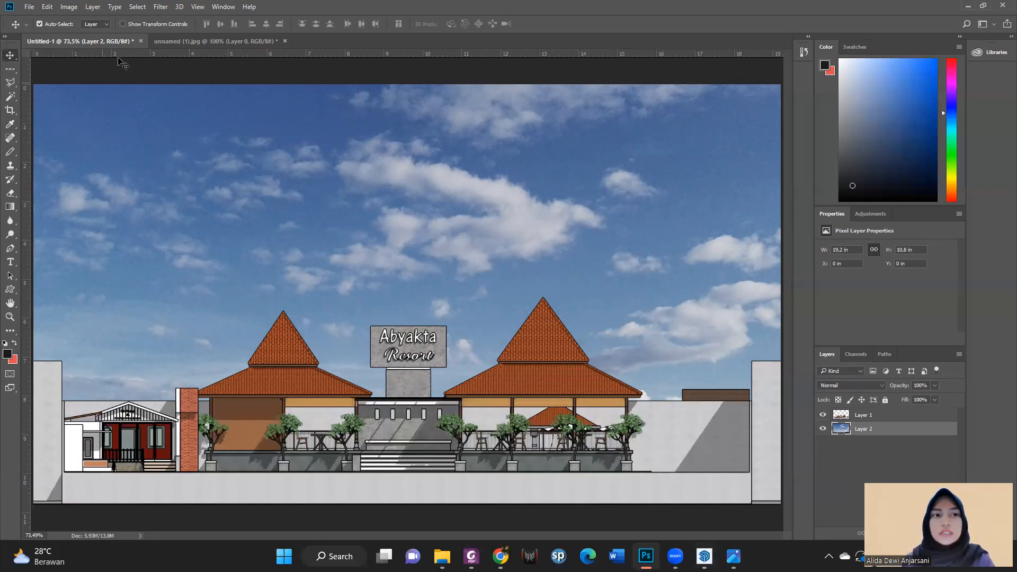
Close the unnamed (1).jpg sky document without saving its changes.
click(265, 42)
click(284, 41)
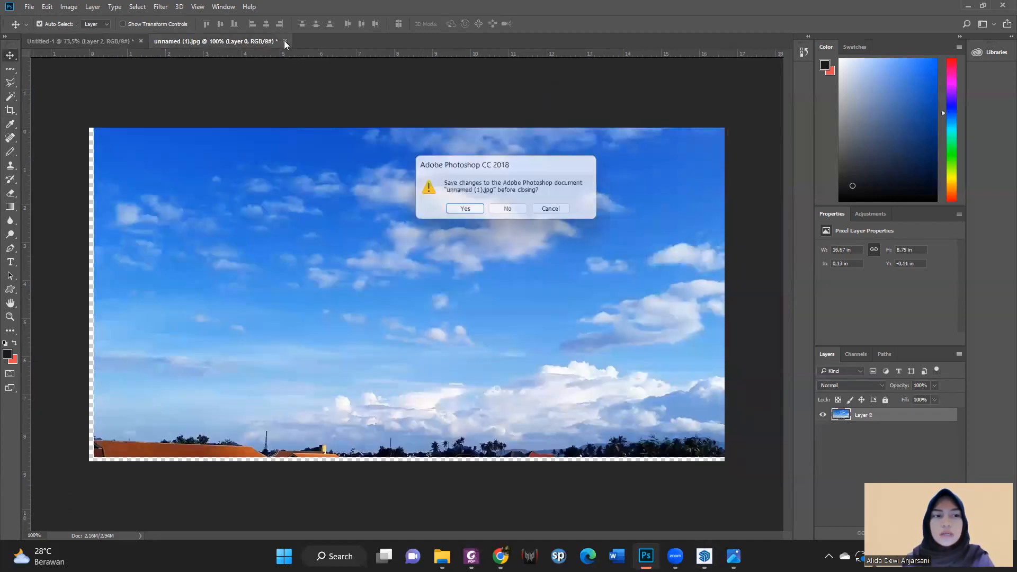
click(509, 211)
Open the tree image 49-492956_oak-tree-png from the komponen folder as a separate document.
click(29, 7)
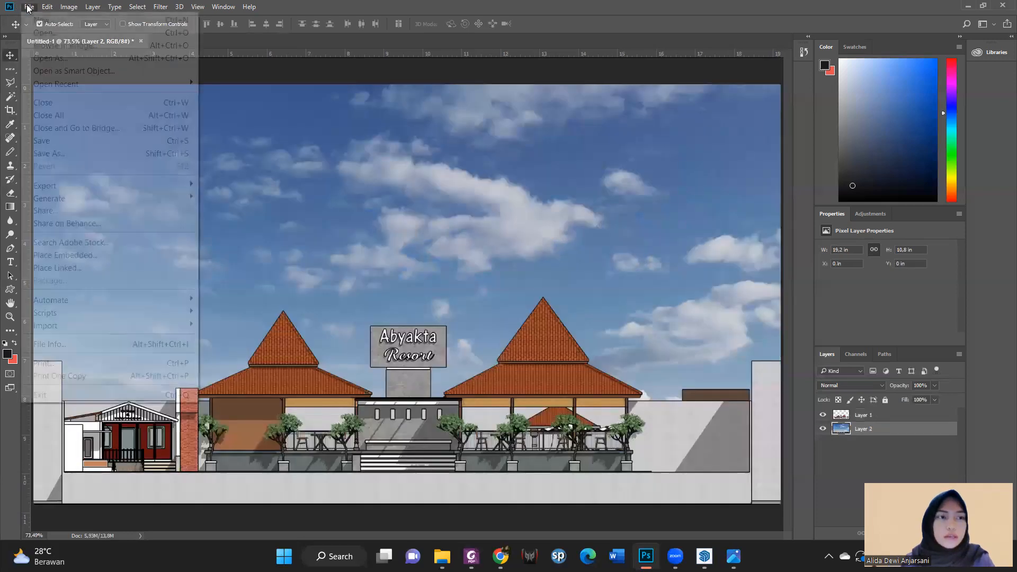
click(49, 32)
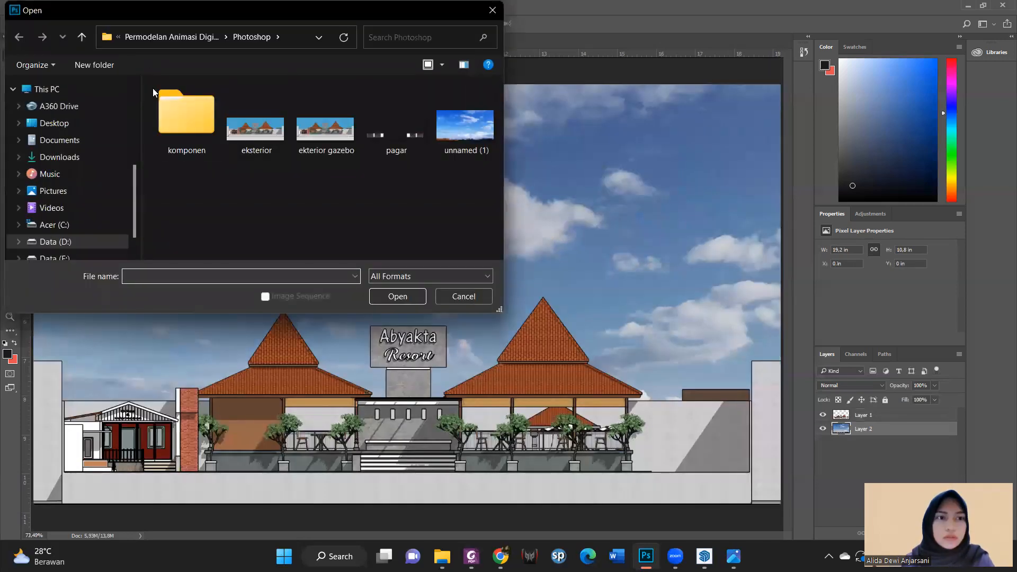
click(349, 124)
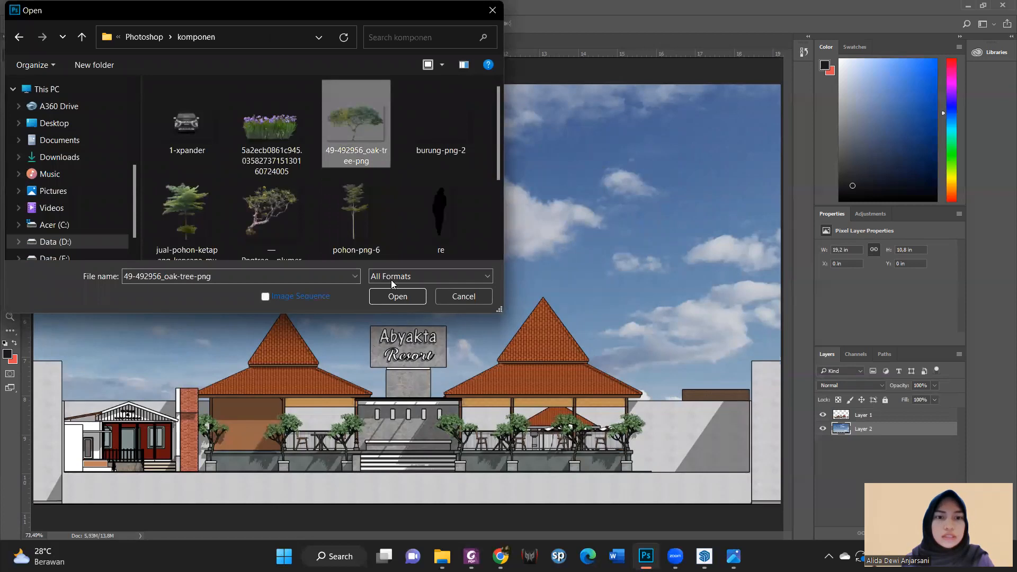
click(398, 298)
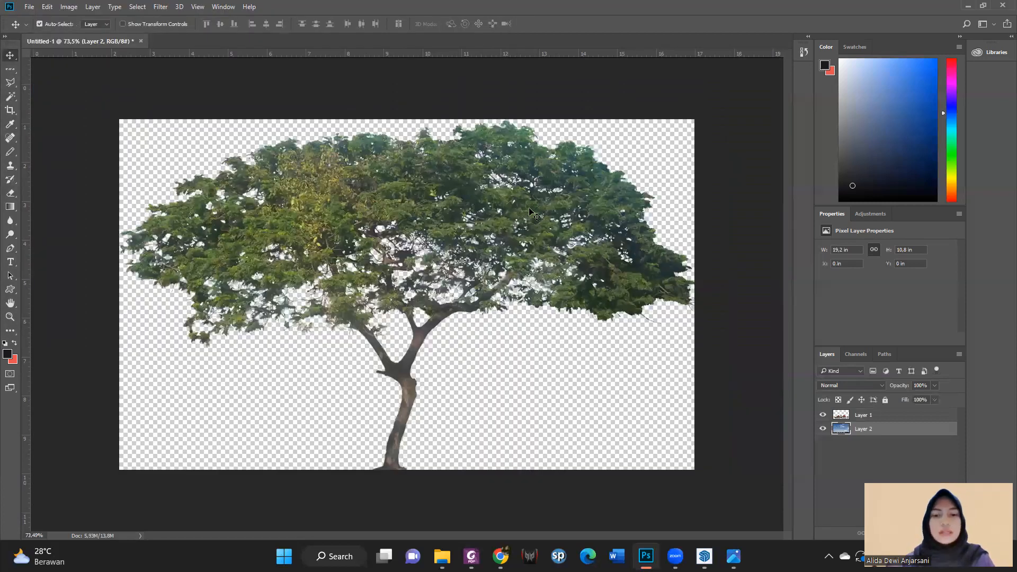
Copy the oak tree into the elevation document between the building and sky layers, and position it behind the small house at about X -4.11, Y 3.6 in.
mouse_move(513, 203)
mouse_down()
mouse_move(513, 214)
mouse_move(515, 202)
mouse_up()
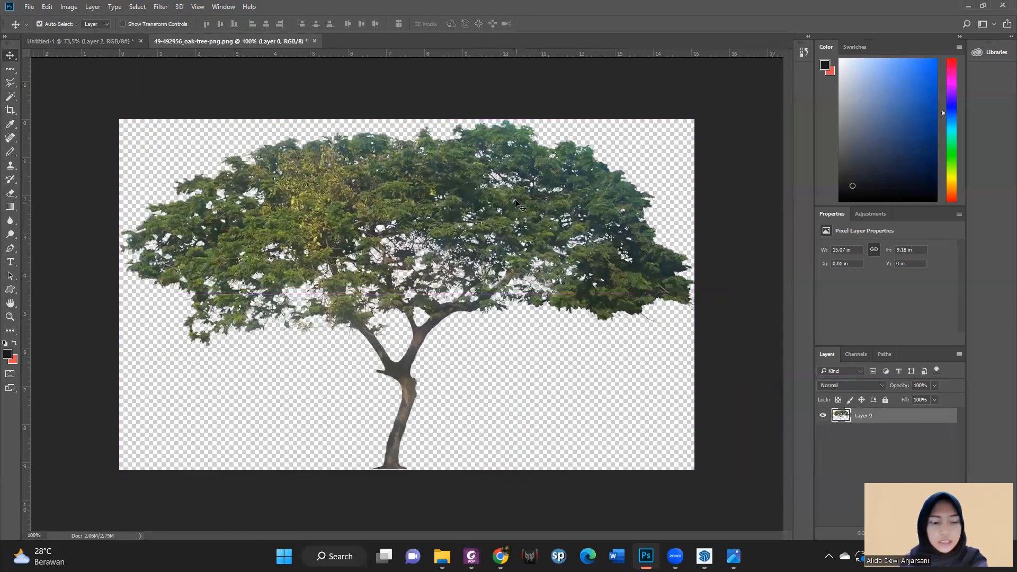
click(55, 39)
key(ctrl+v)
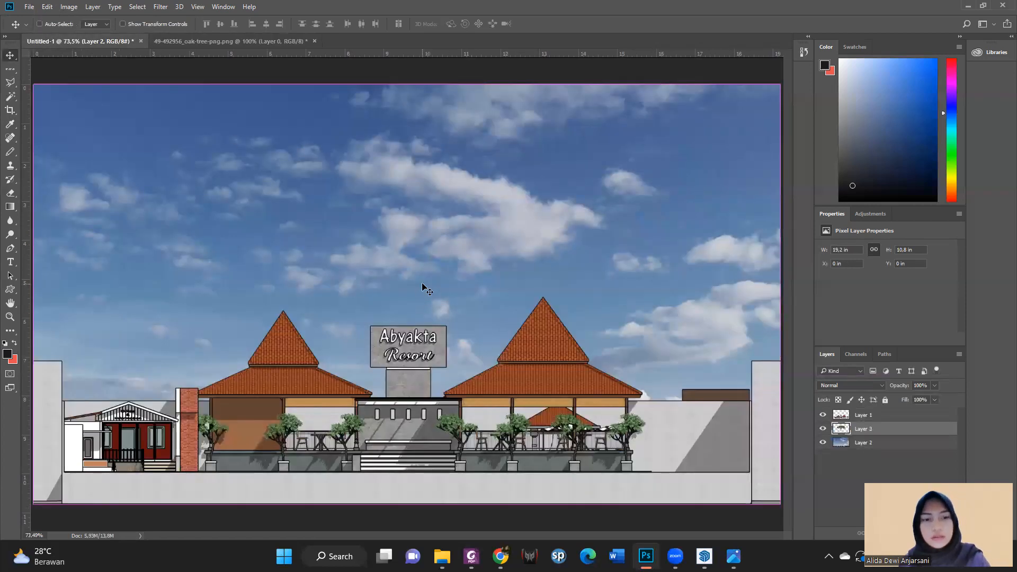
drag(414, 236, 130, 278)
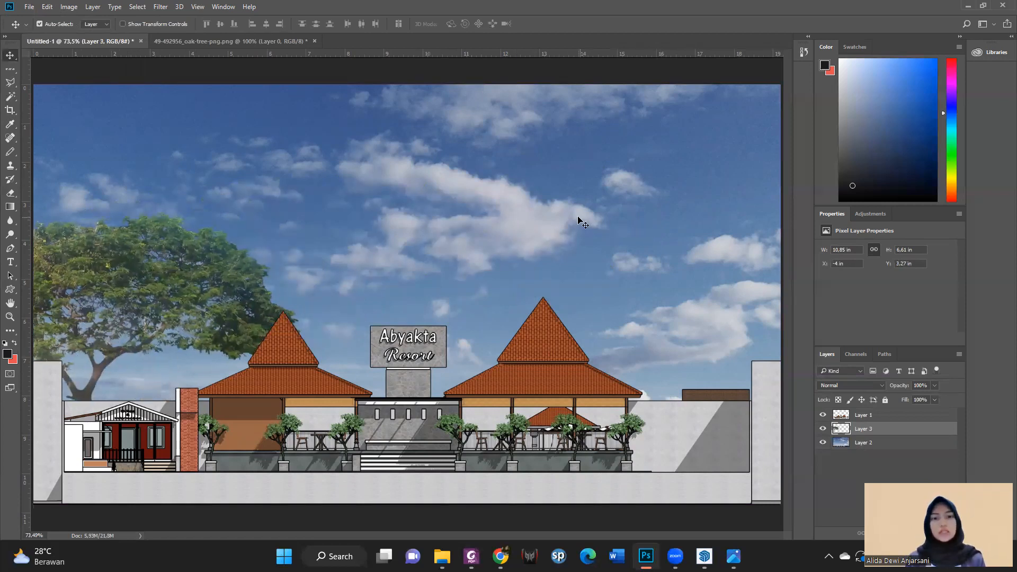
drag(204, 279, 175, 288)
click(183, 281)
drag(183, 285, 182, 292)
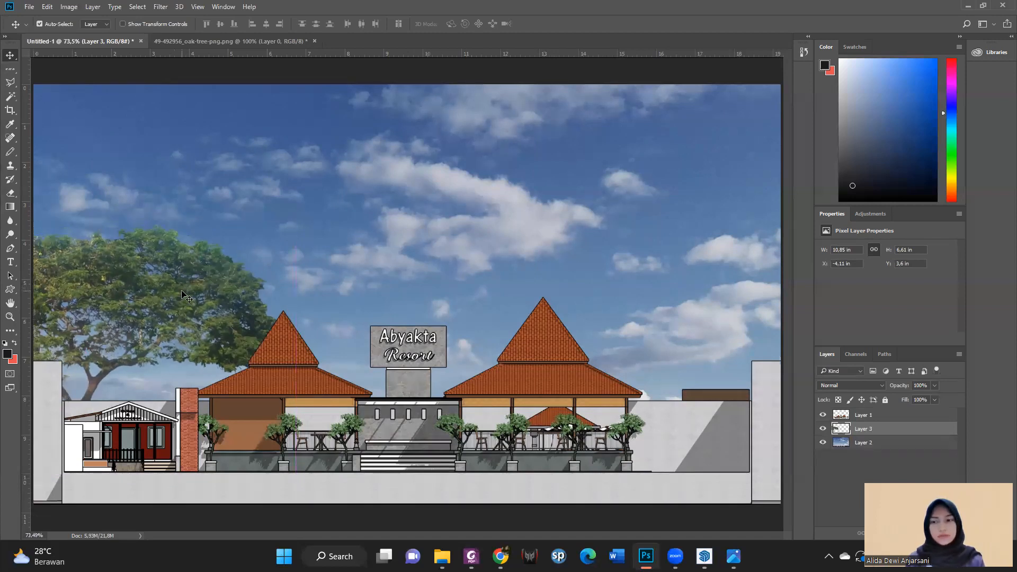
Set the oak tree layer's opacity to 75%.
click(934, 386)
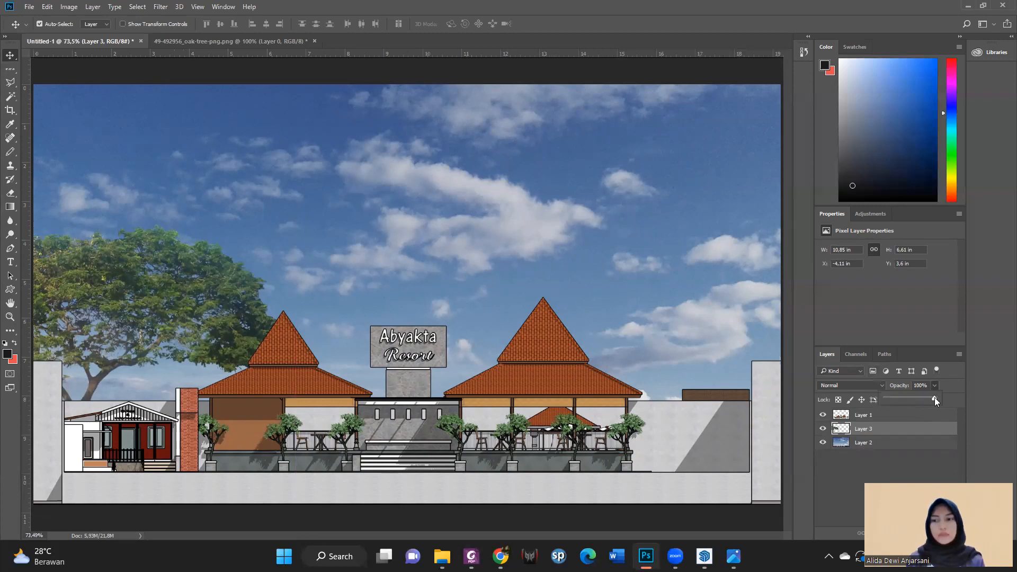
mouse_move(926, 401)
mouse_down()
mouse_move(911, 401)
mouse_move(924, 401)
mouse_up()
text(80)
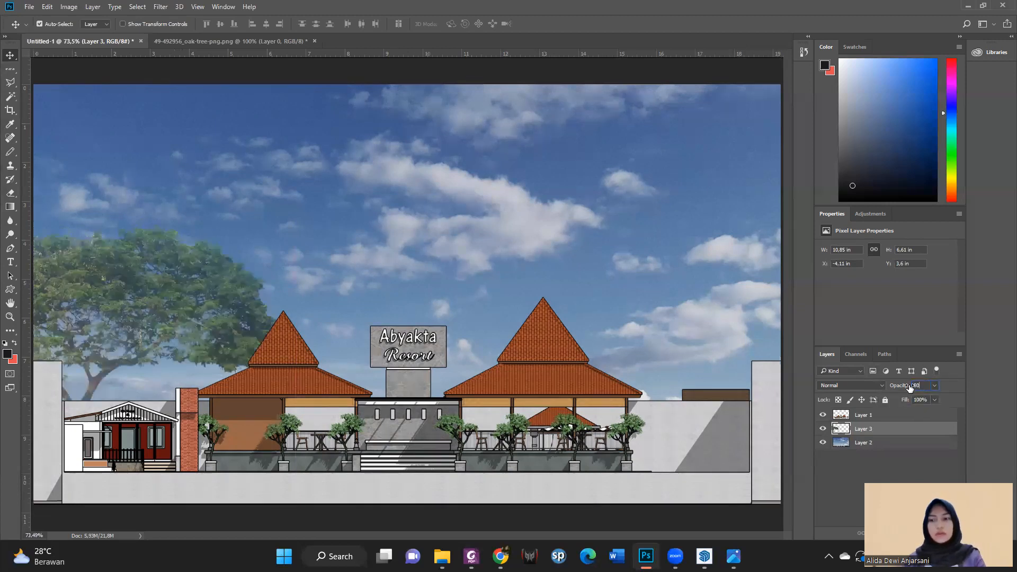
drag(923, 383, 903, 387)
text(75)
key(Return)
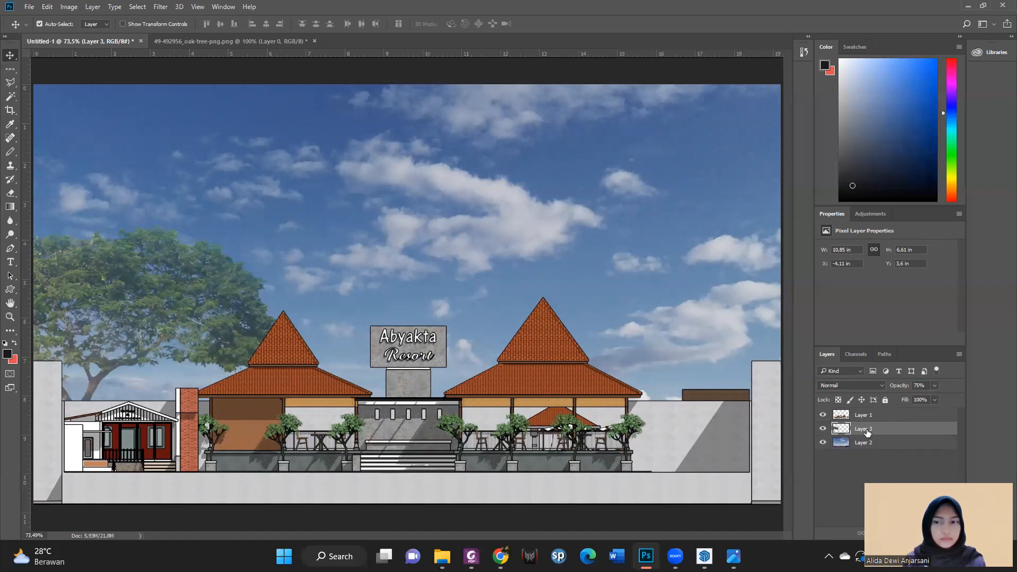
Darken the oak tree layer with a Hue/Saturation adjustment, setting lightness to -15.
click(74, 8)
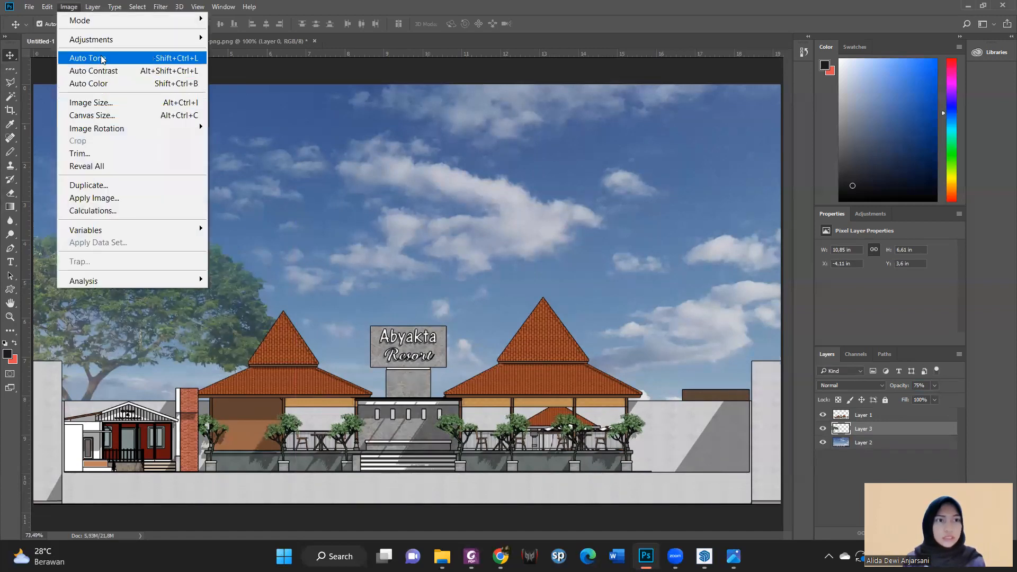
mouse_move(91, 39)
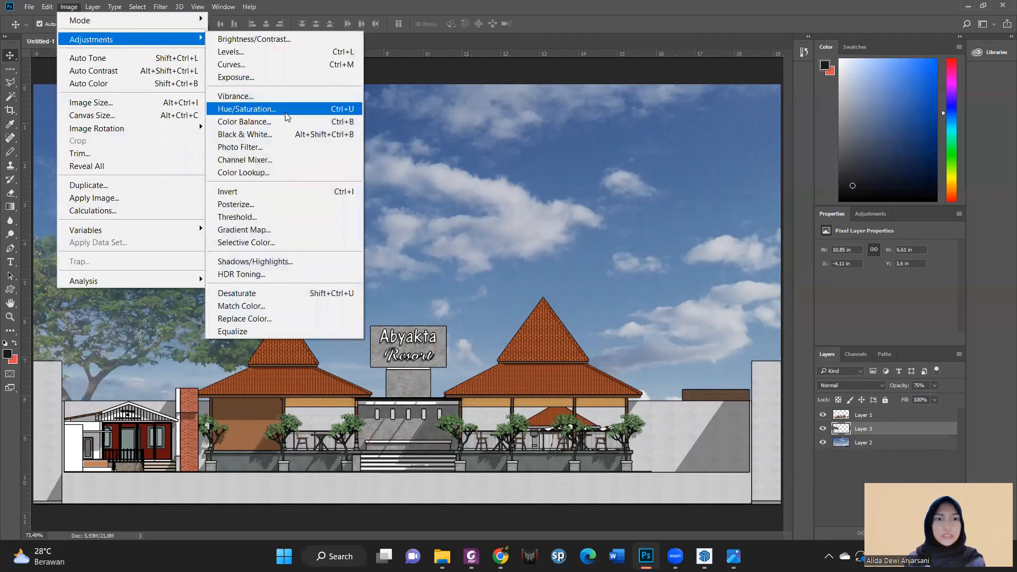
click(285, 113)
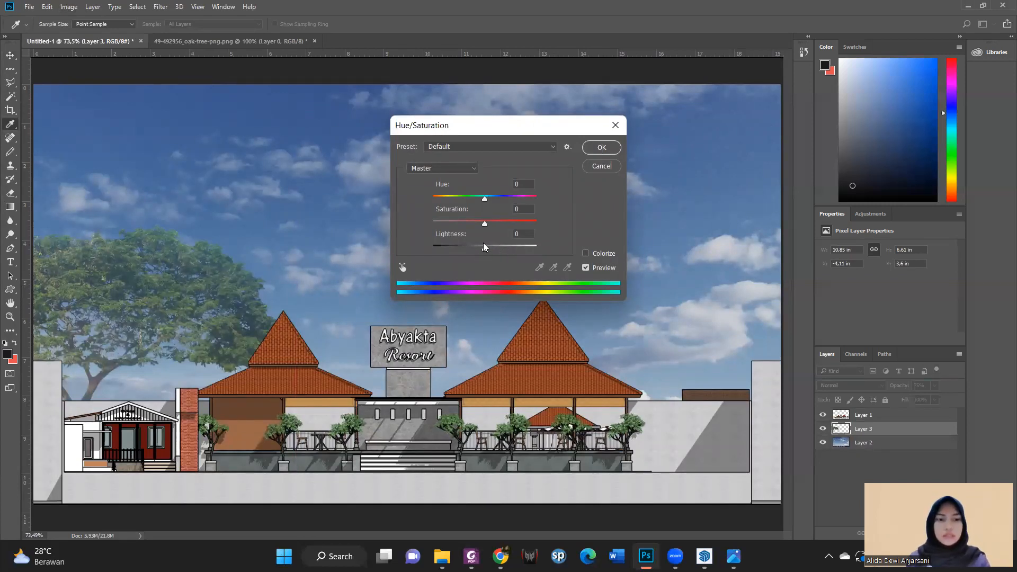
click(523, 234)
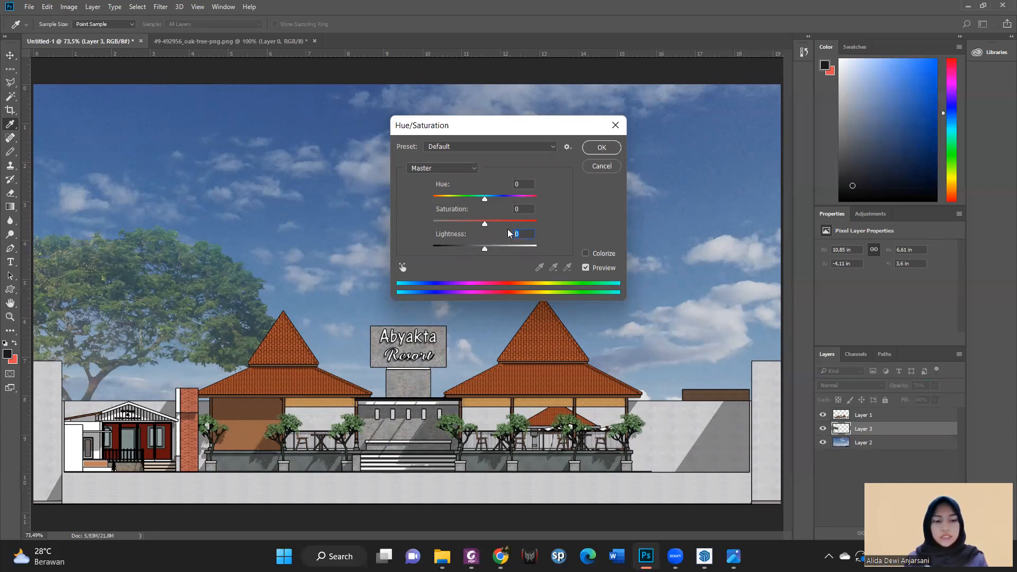
text(-15)
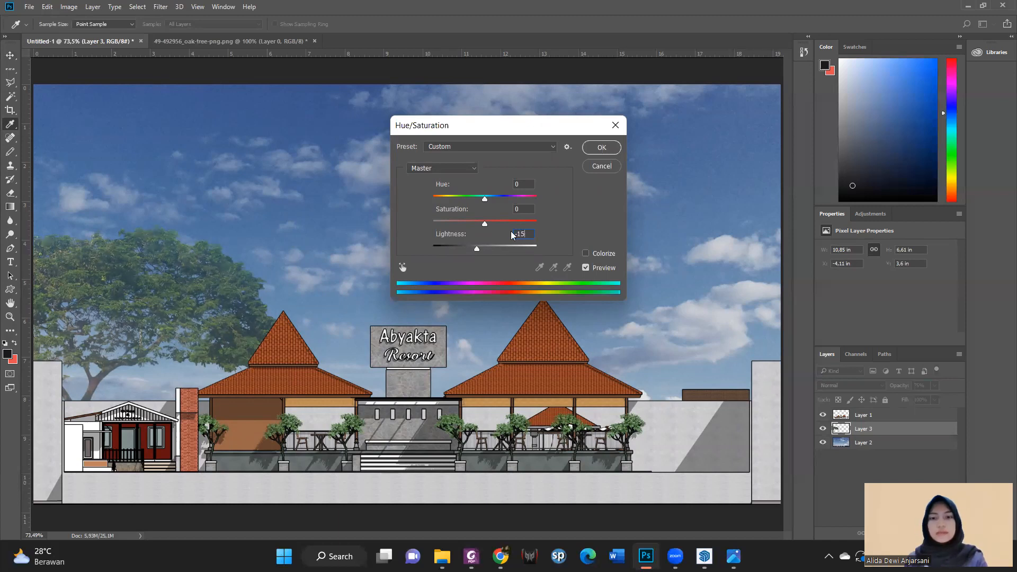
click(610, 144)
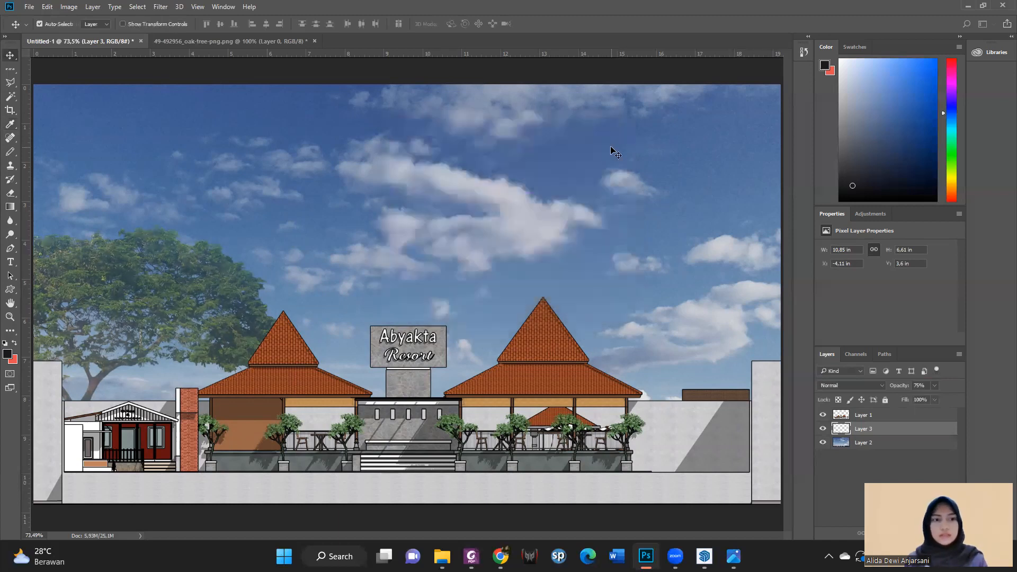
Darken the oak tree further with a second Hue/Saturation adjustment, setting lightness to -20 and leaving saturation at 0.
click(51, 7)
mouse_move(68, 6)
mouse_move(90, 39)
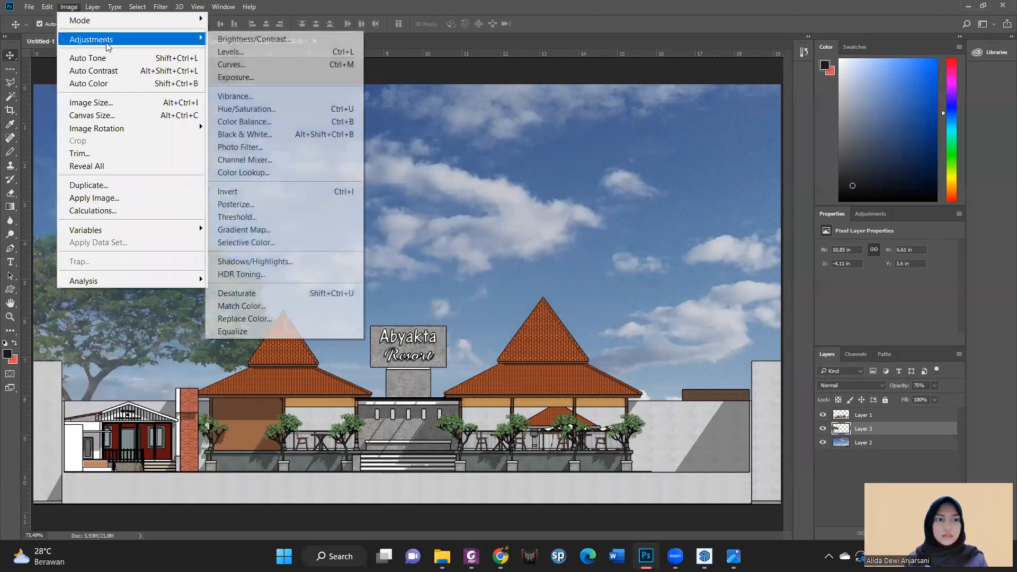
click(265, 108)
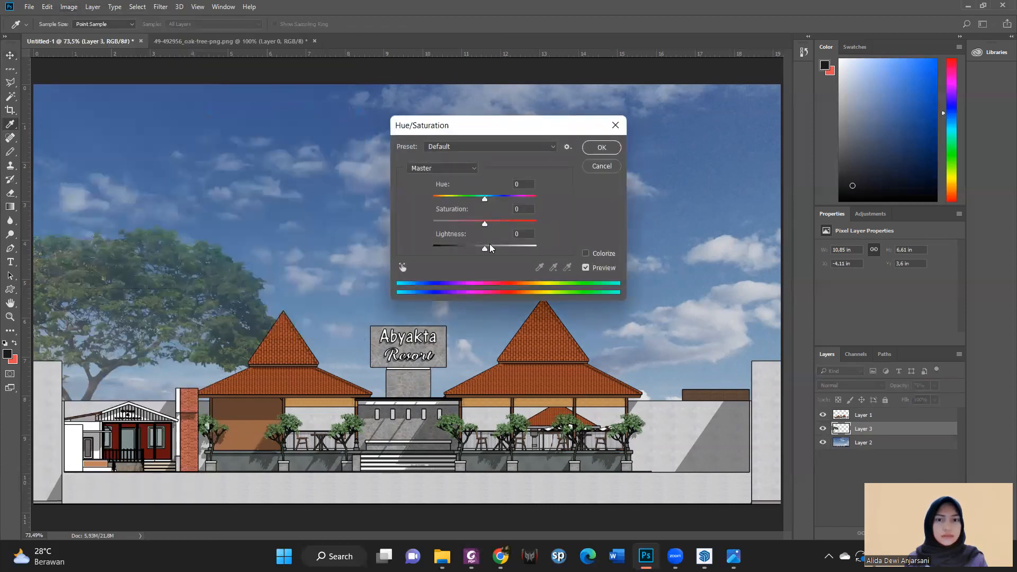
click(515, 234)
text(-20)
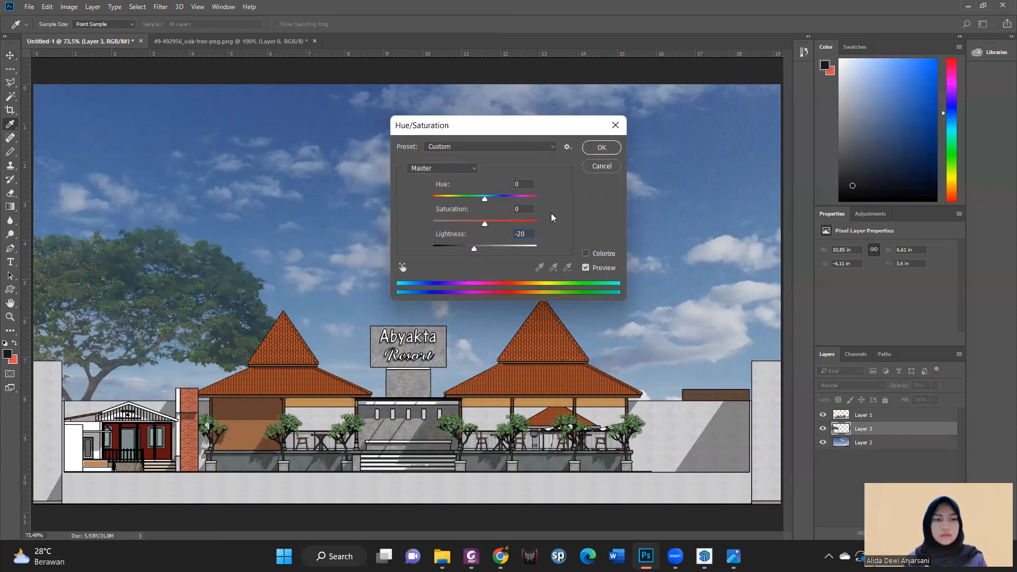
drag(485, 224, 471, 226)
mouse_move(471, 227)
mouse_down()
mouse_move(461, 224)
mouse_move(483, 224)
mouse_up()
click(521, 213)
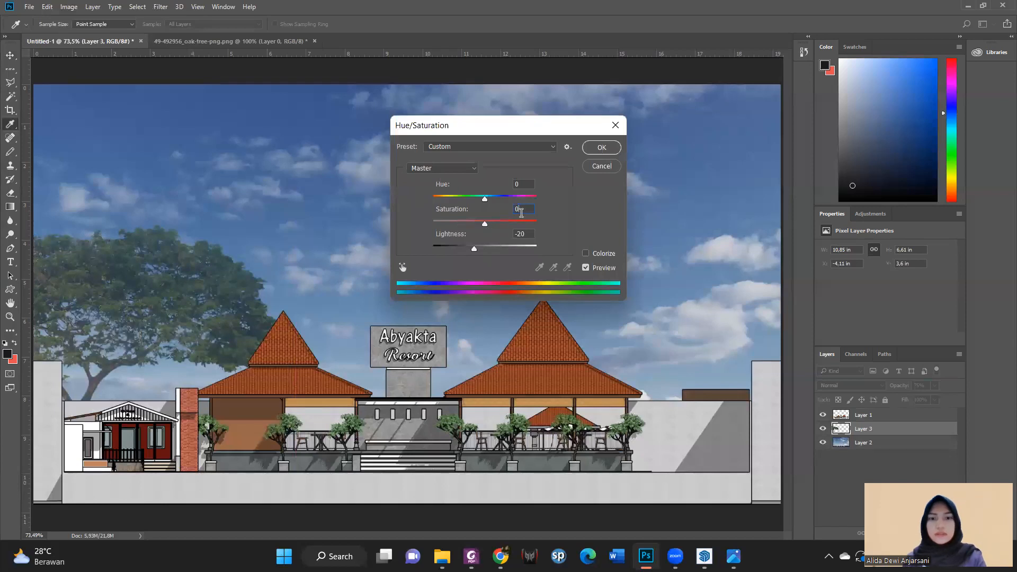
click(607, 148)
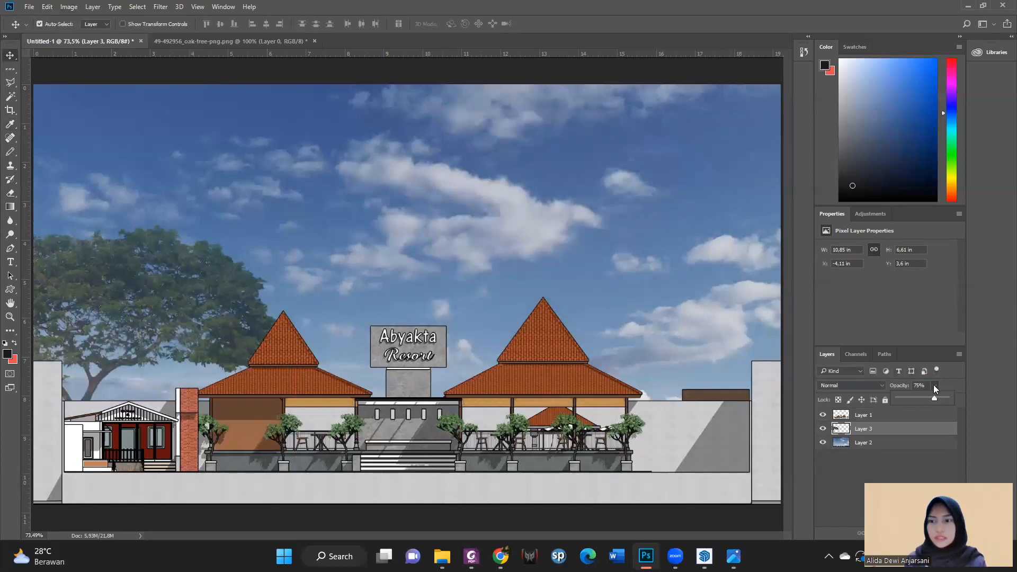
Fade the oak tree layer by setting its opacity to 50% and its fill to 95%.
drag(935, 397, 925, 399)
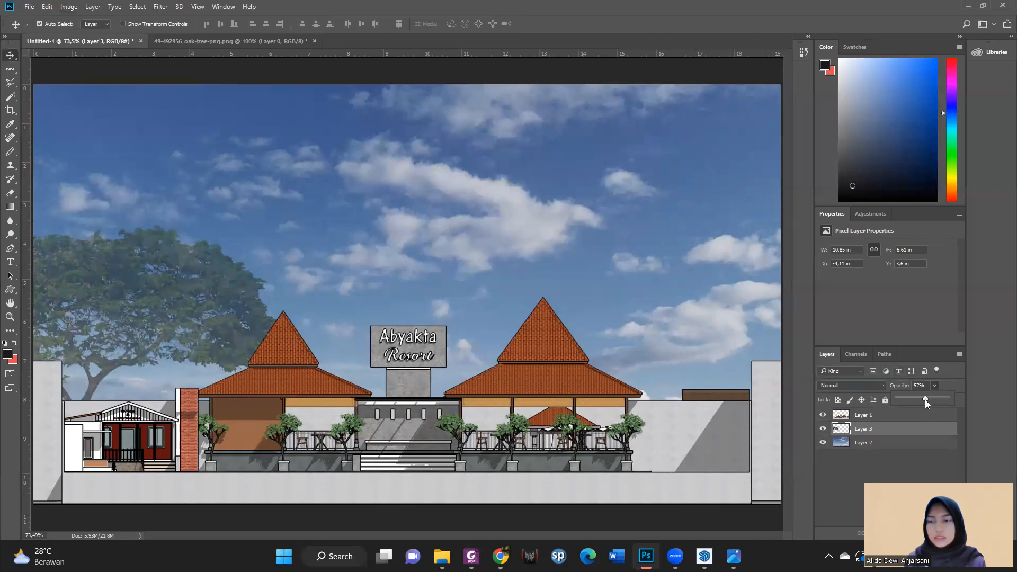
click(914, 386)
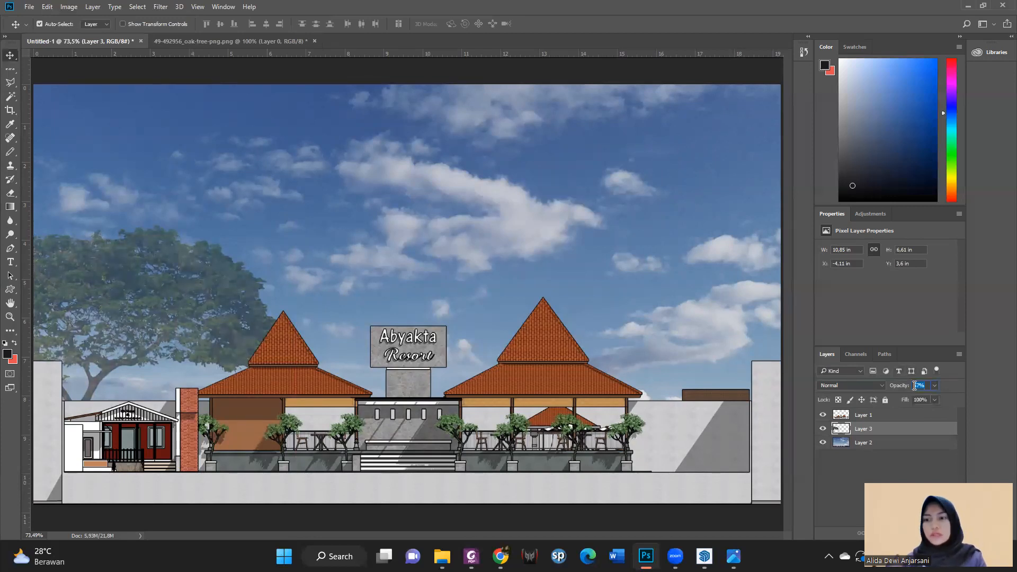
text(50)
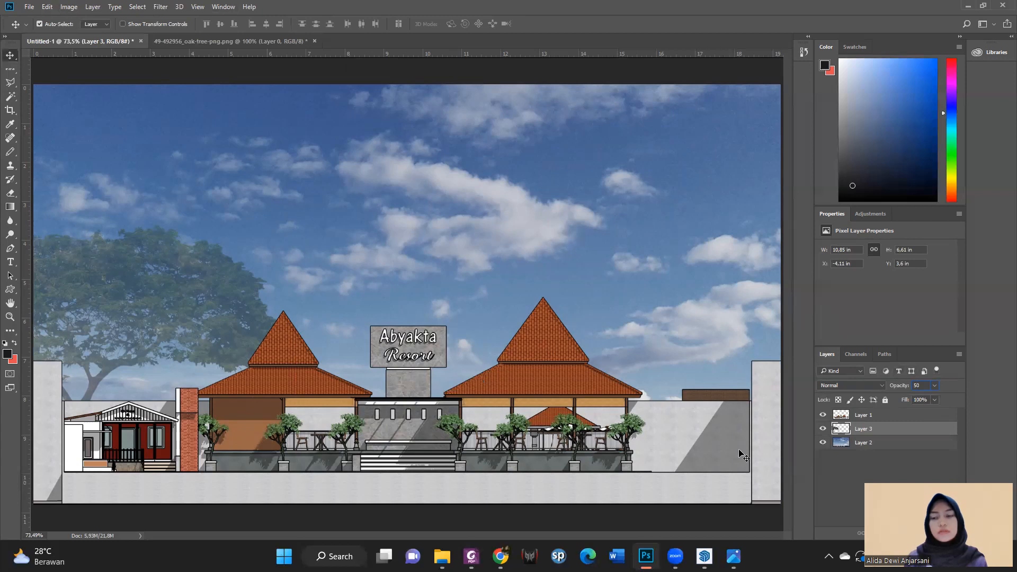
click(934, 399)
drag(925, 412, 924, 412)
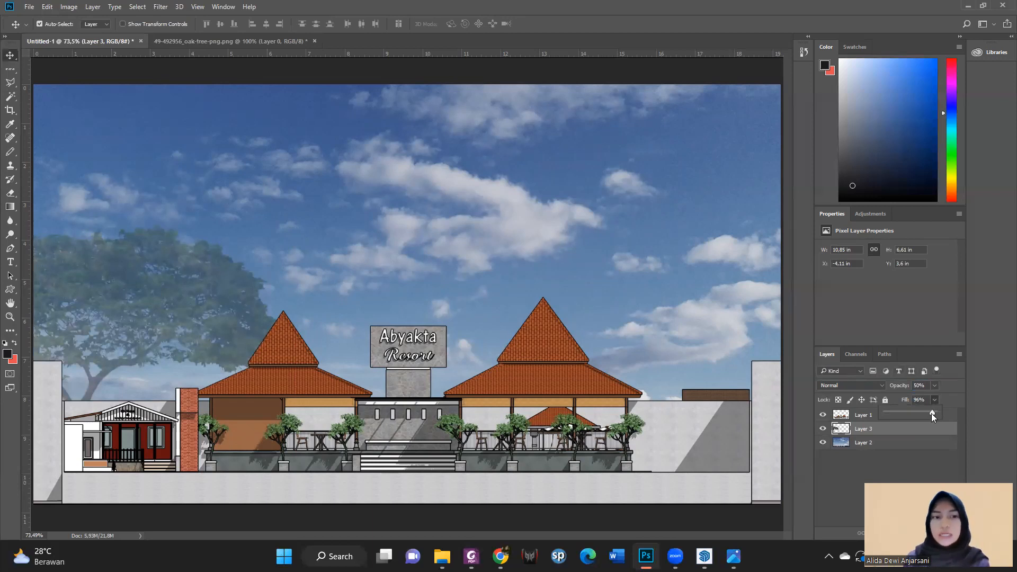
drag(916, 413, 915, 413)
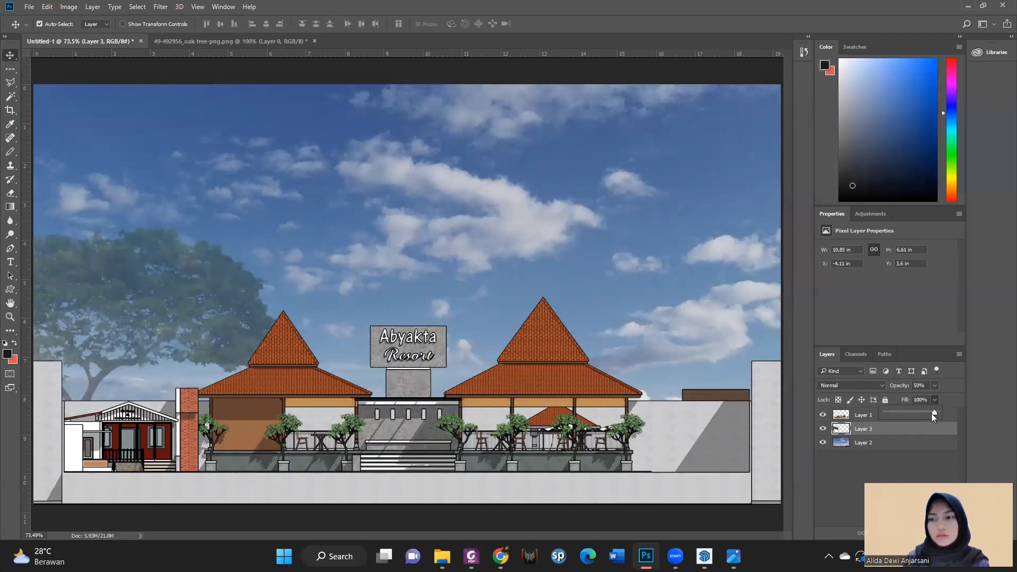
click(932, 398)
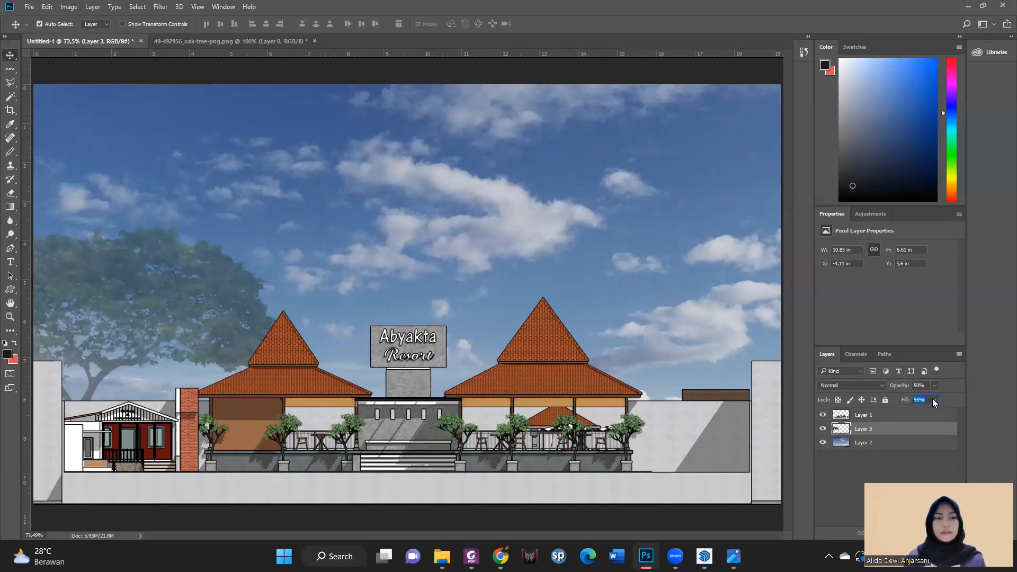
click(932, 398)
Nudge the oak tree layer left and slightly down to about X -4.35, Y 3.7 in.
click(827, 472)
click(862, 430)
key(Left)
key(Left)
key(Left)
key(Left)
key(Left)
key(Left)
key(Left)
key(Left)
key(Left)
key(Left)
key(Left)
key(Left)
key(Left)
key(Left)
key(Left)
key(Left)
key(Left)
key(Left)
key(Left)
key(Left)
key(Down)
key(Down)
key(Down)
key(Down)
key(Down)
key(Down)
key(Down)
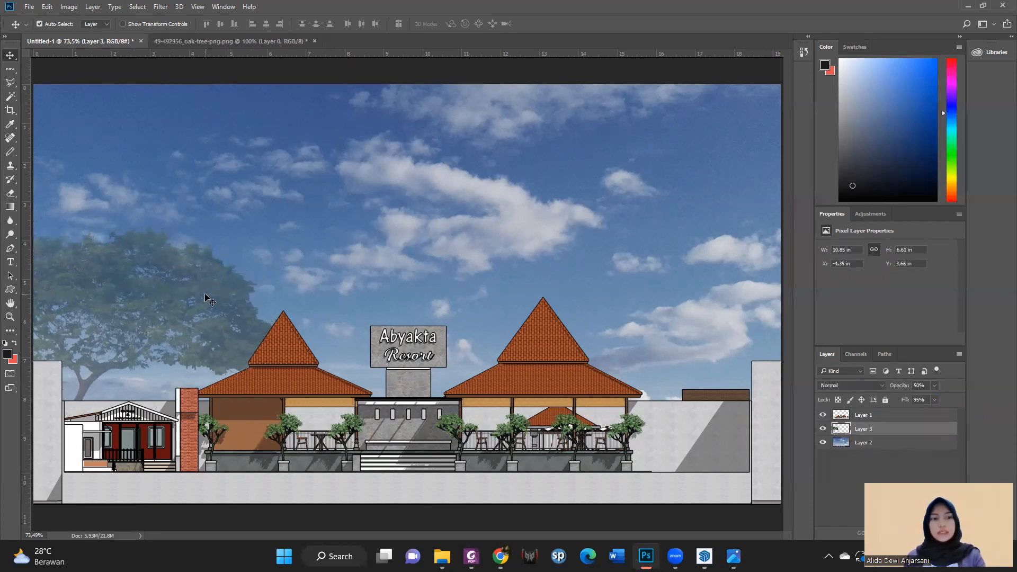
Duplicate the faded tree layer and move the copy behind the right-hand pavilion to about X 13.78, Y 3.46 in.
right_click(869, 431)
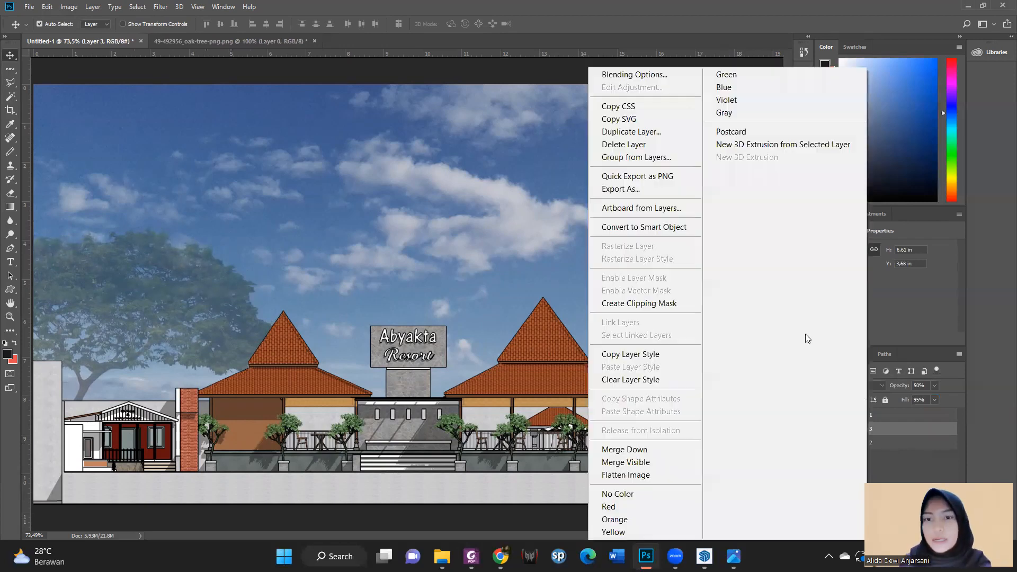
click(605, 132)
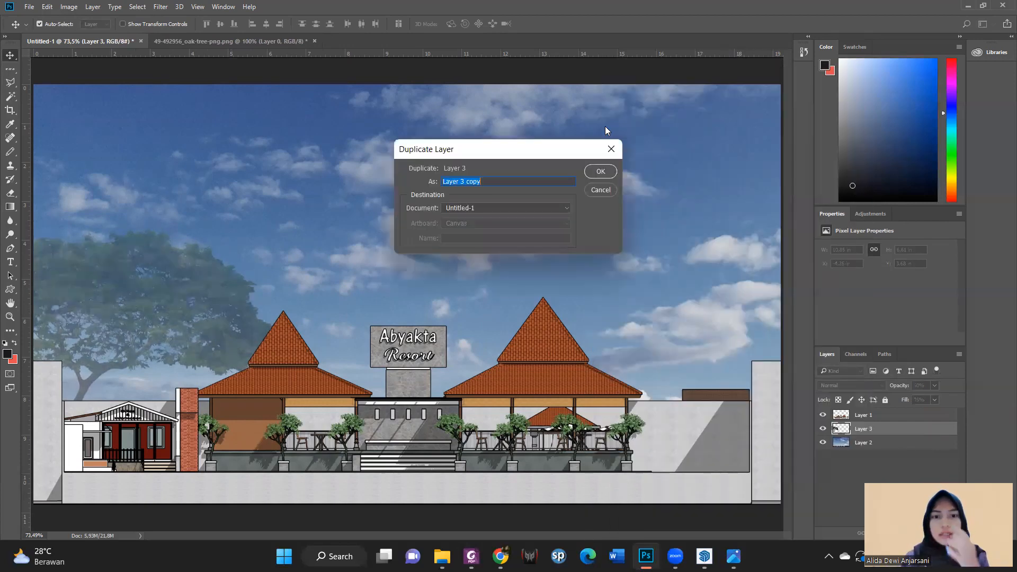
click(604, 173)
drag(152, 295, 875, 282)
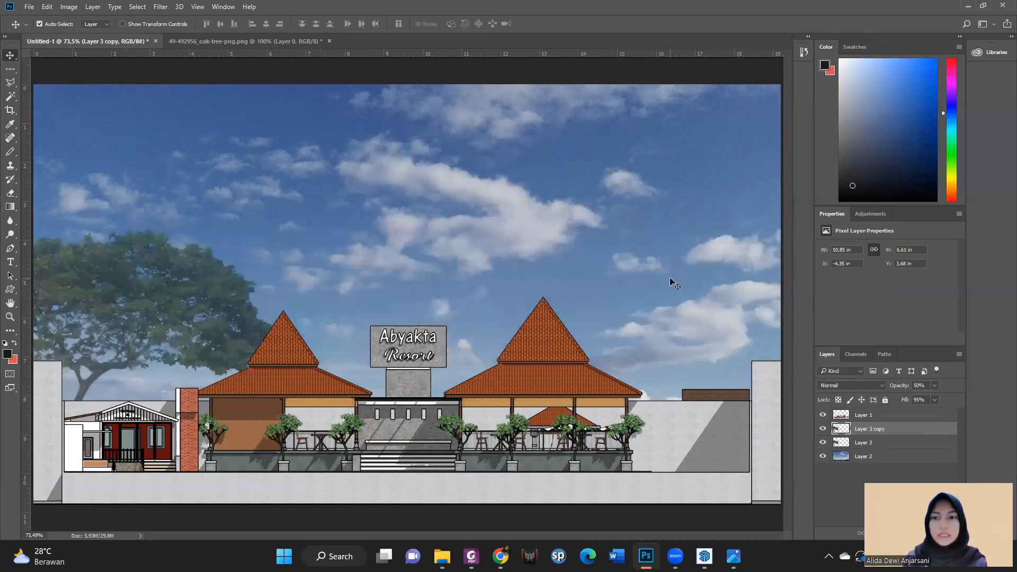
drag(121, 297, 766, 290)
drag(705, 298, 732, 296)
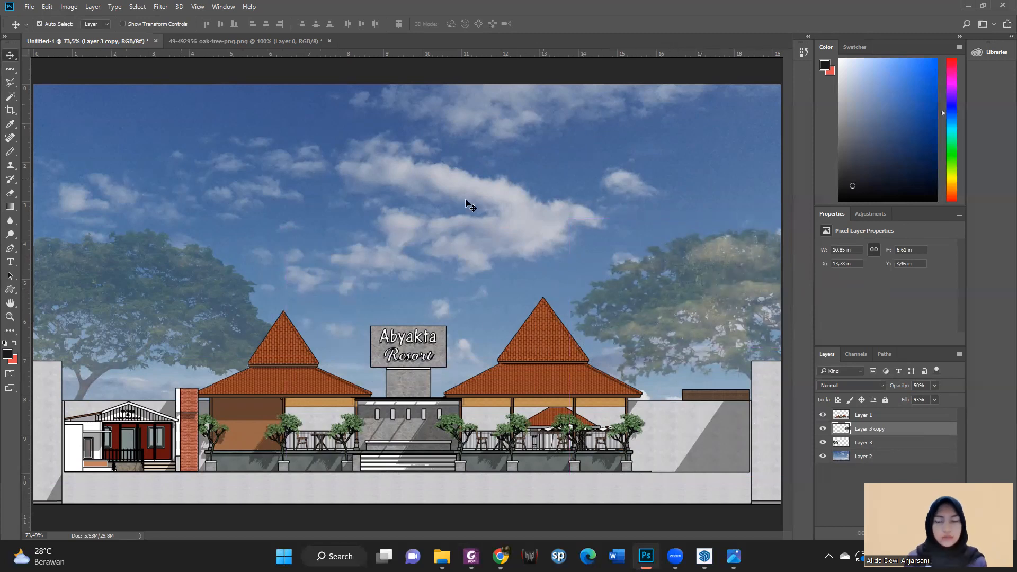
click(840, 486)
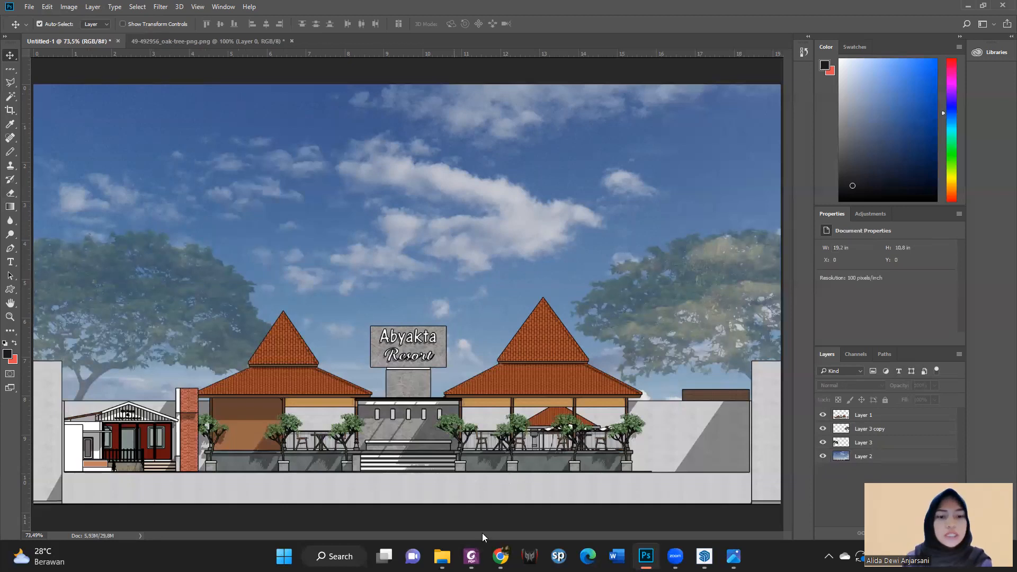
Close the 49-492956_oak-tree-png document without saving its changes.
click(339, 447)
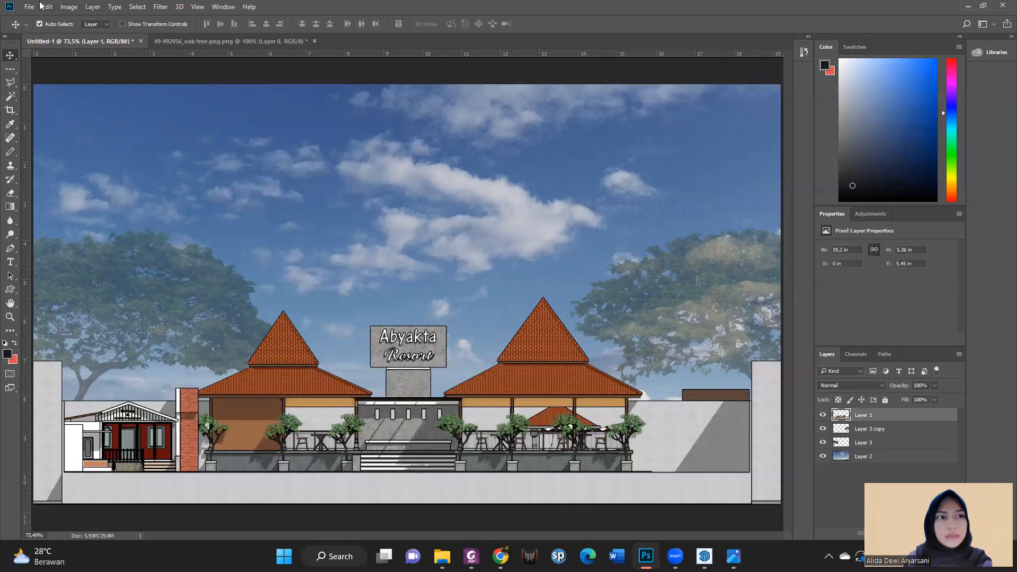
click(302, 41)
click(315, 40)
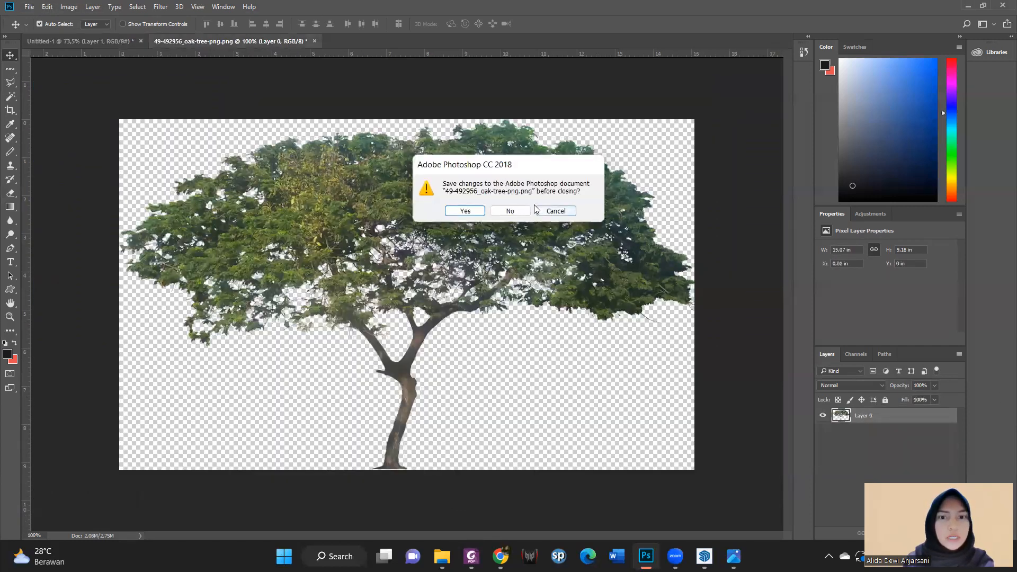
click(520, 212)
Open the fence image pagar.png from the Photoshop folder as a separate document.
click(29, 6)
click(39, 31)
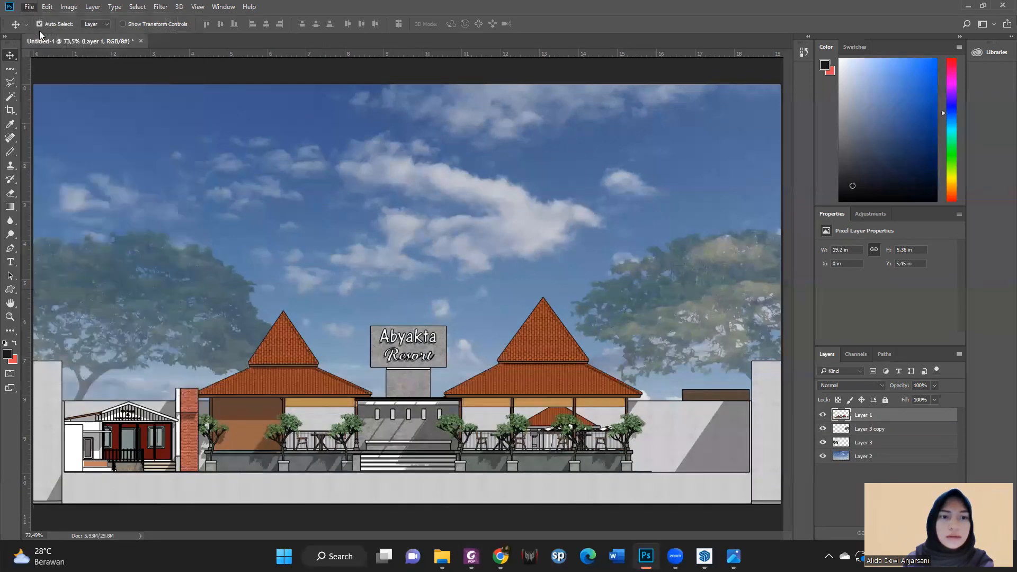
scroll(304, 169, down, 3)
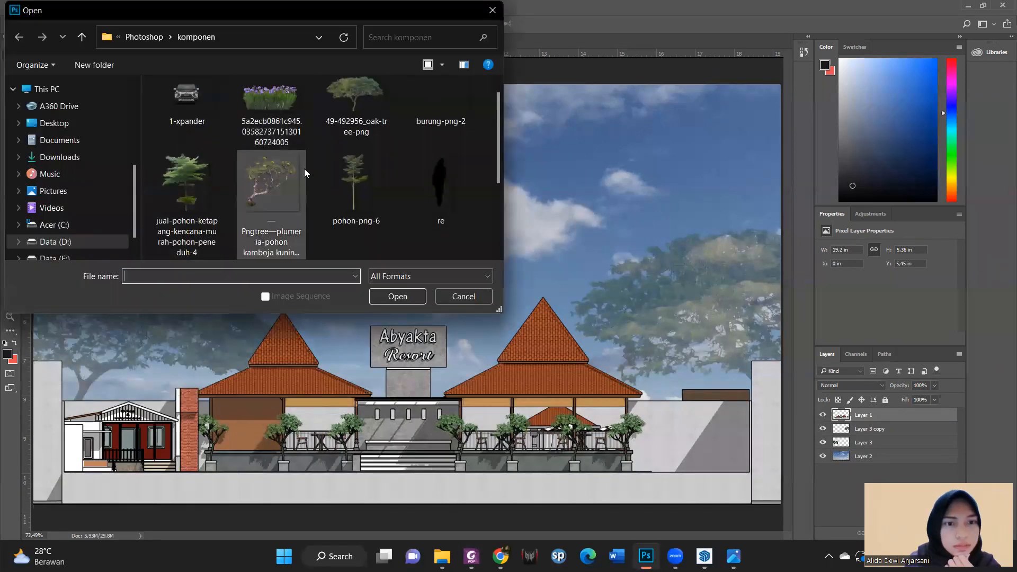
click(144, 36)
click(381, 127)
click(398, 292)
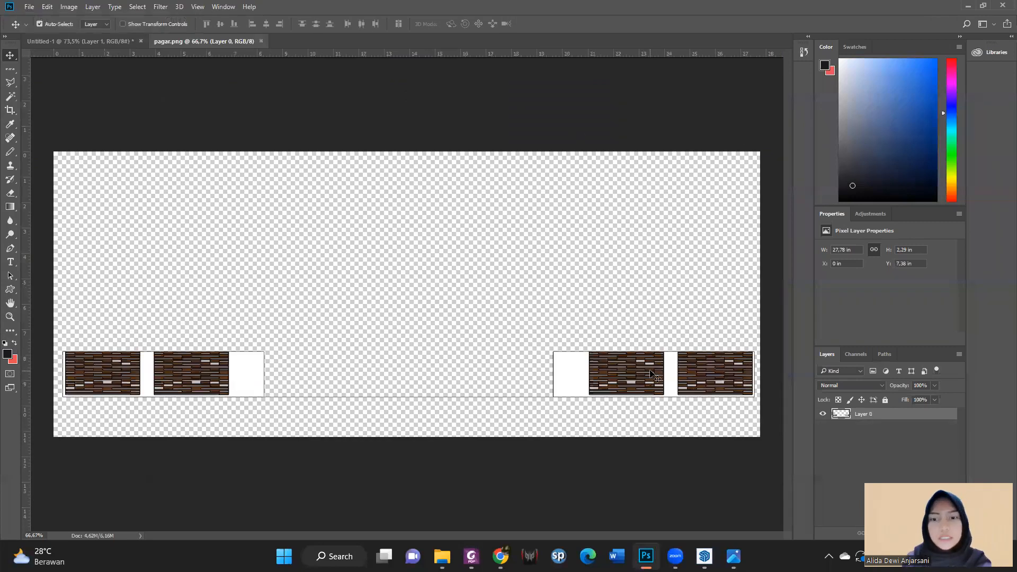
Copy the fence from pagar.png into the Untitled-1 elevation as a new layer.
click(90, 43)
drag(90, 42, 629, 321)
key(t)
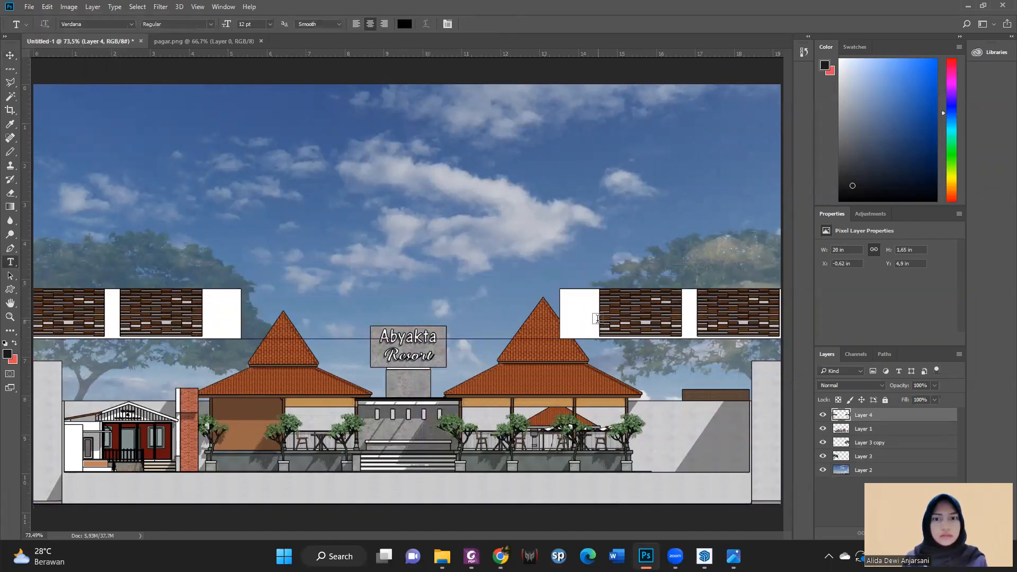
click(10, 55)
Scale the fence layer to about 73% and move it down in front of the buildings, to about X 0.59, Y 8.75 in.
drag(604, 324, 729, 334)
key(ctrl+t)
drag(126, 292, 335, 309)
drag(440, 350, 141, 452)
click(47, 6)
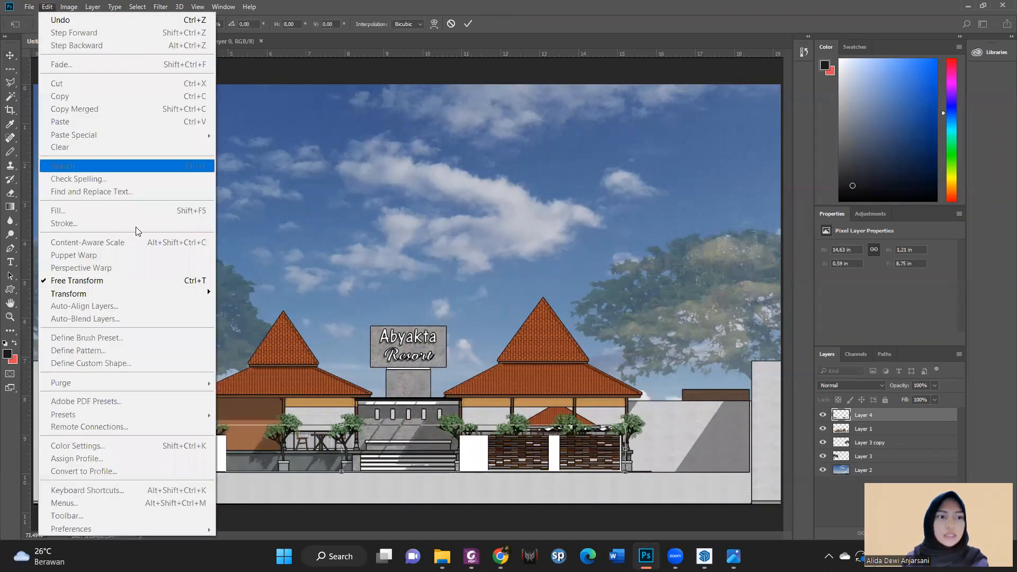
mouse_move(138, 292)
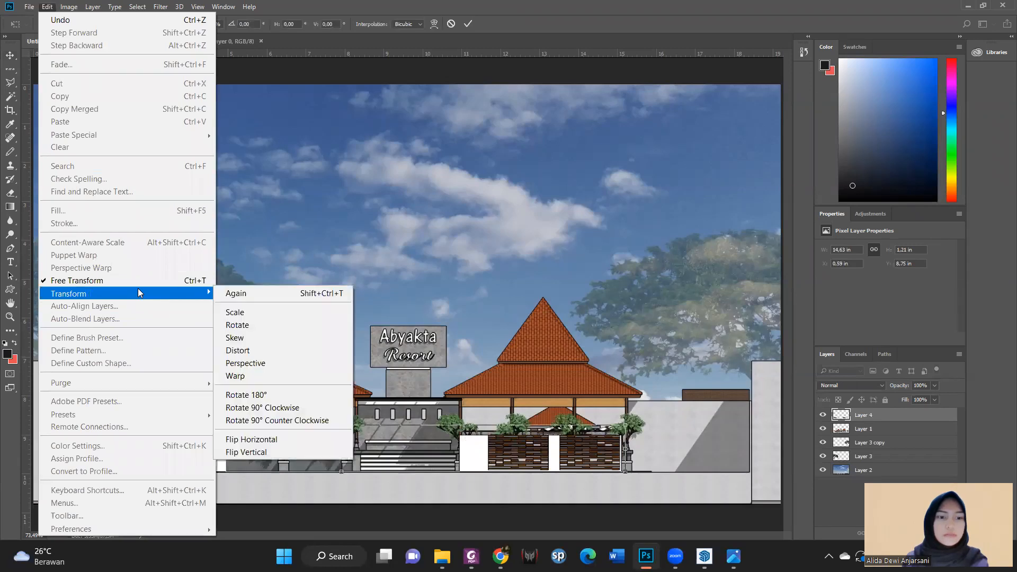
click(155, 279)
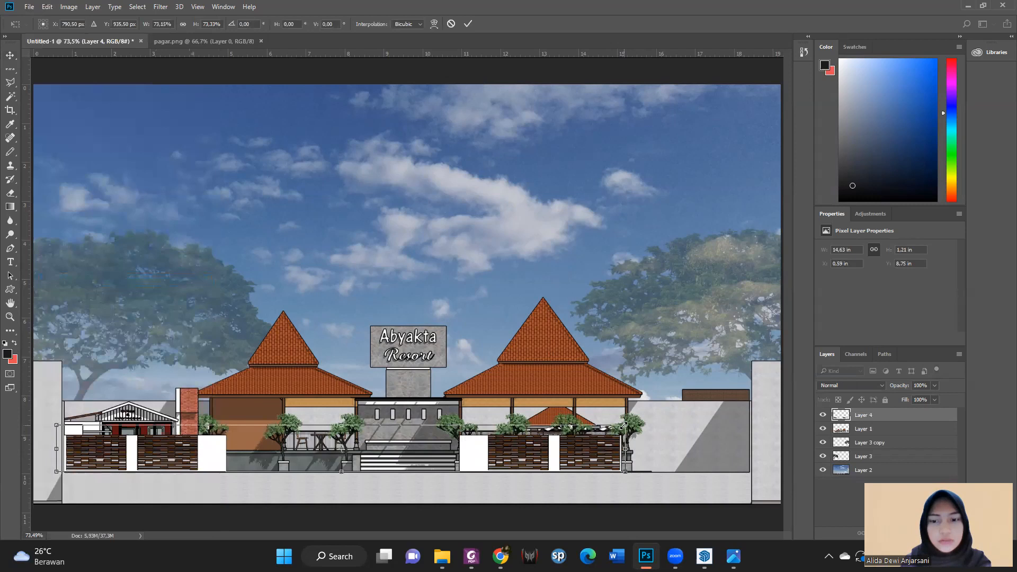
Enlarge the fence to about 18.02 by 1.49 in so it spans between the two side walls.
drag(629, 425, 757, 416)
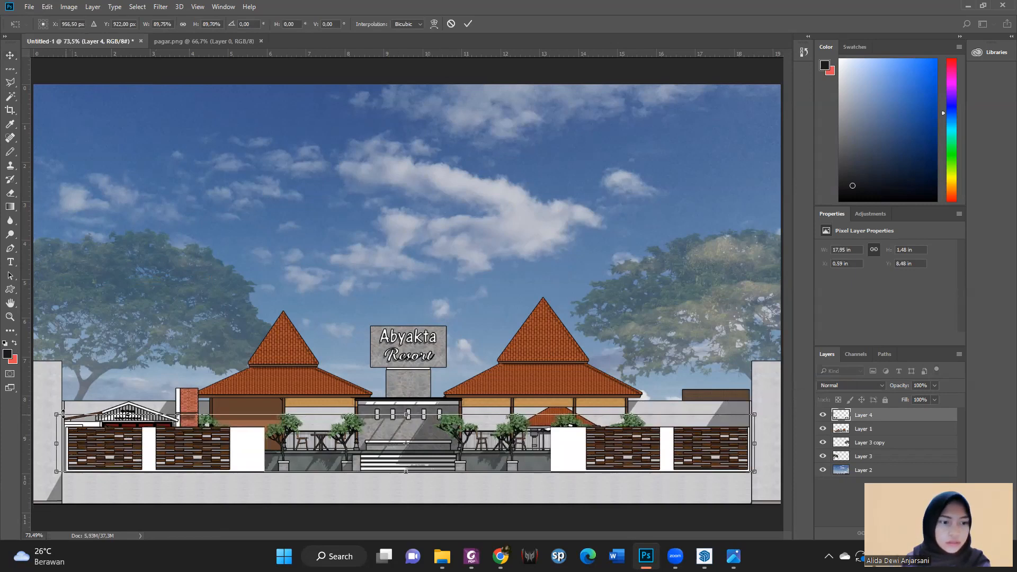
drag(63, 413, 60, 413)
key(Return)
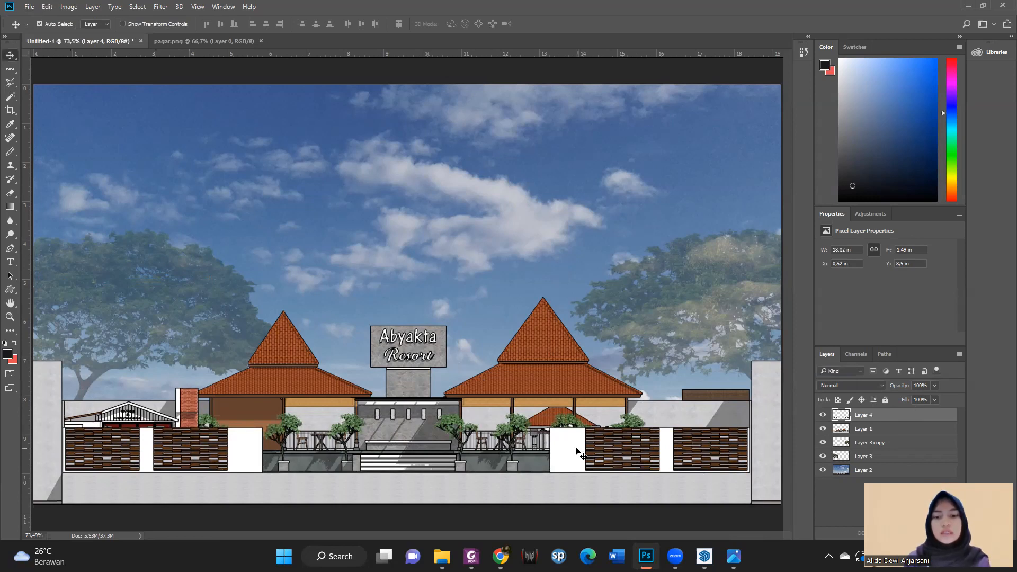
Set the fence layer's opacity to 45%.
click(934, 386)
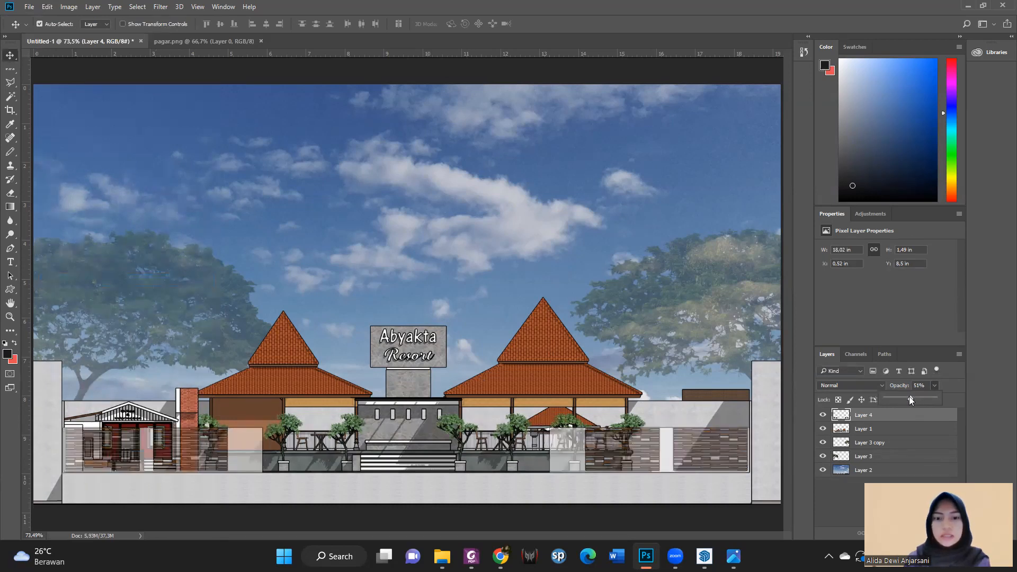
click(916, 387)
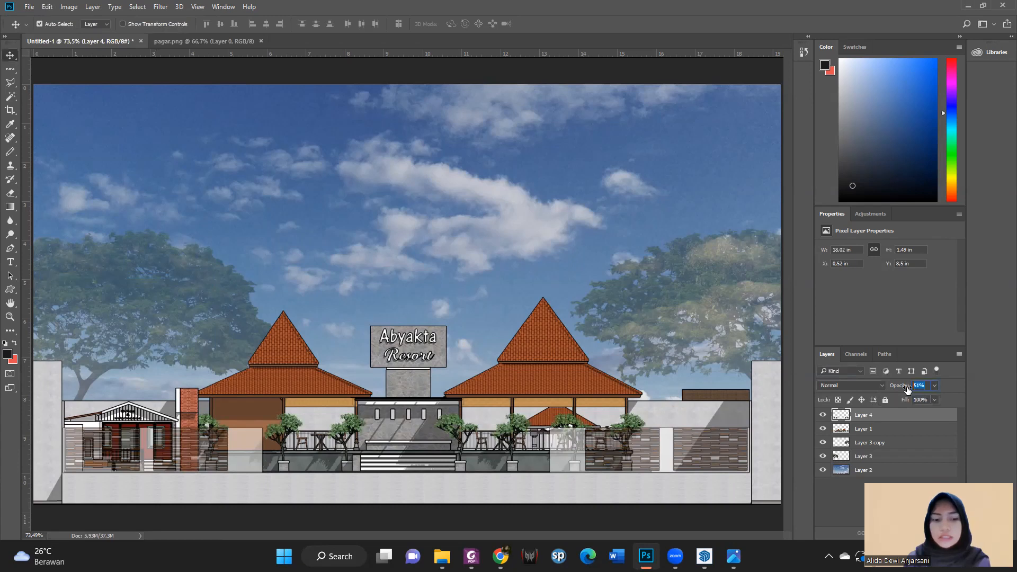
text(45)
key(Return)
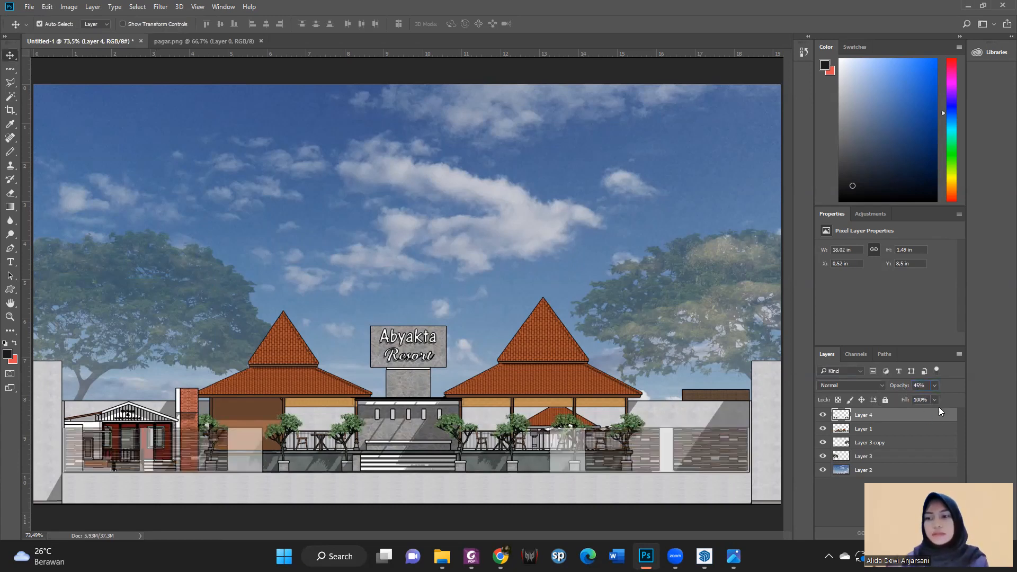
Set the fence layer's fill to 90% and its opacity to 50%.
click(935, 401)
click(912, 400)
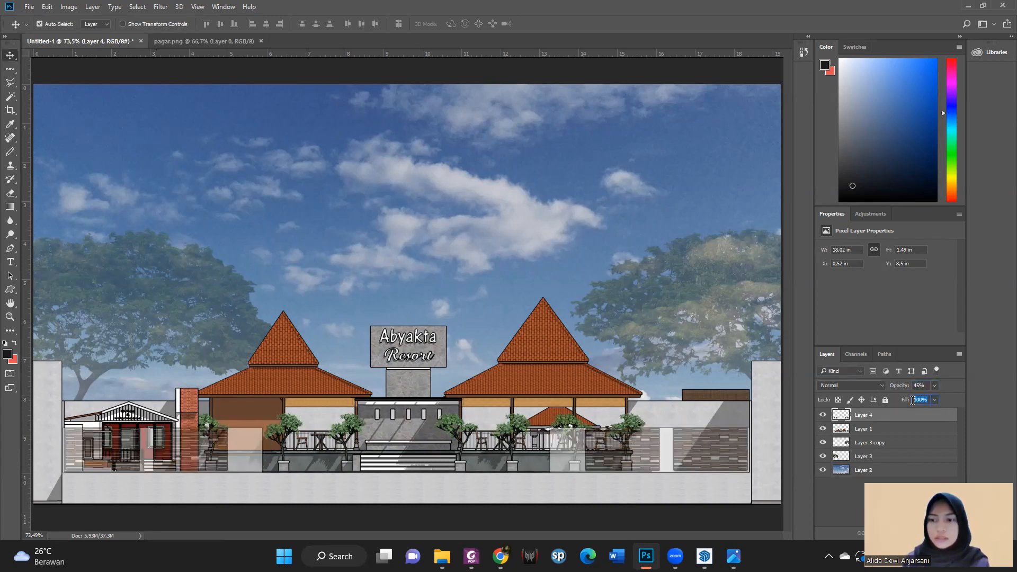
text(90)
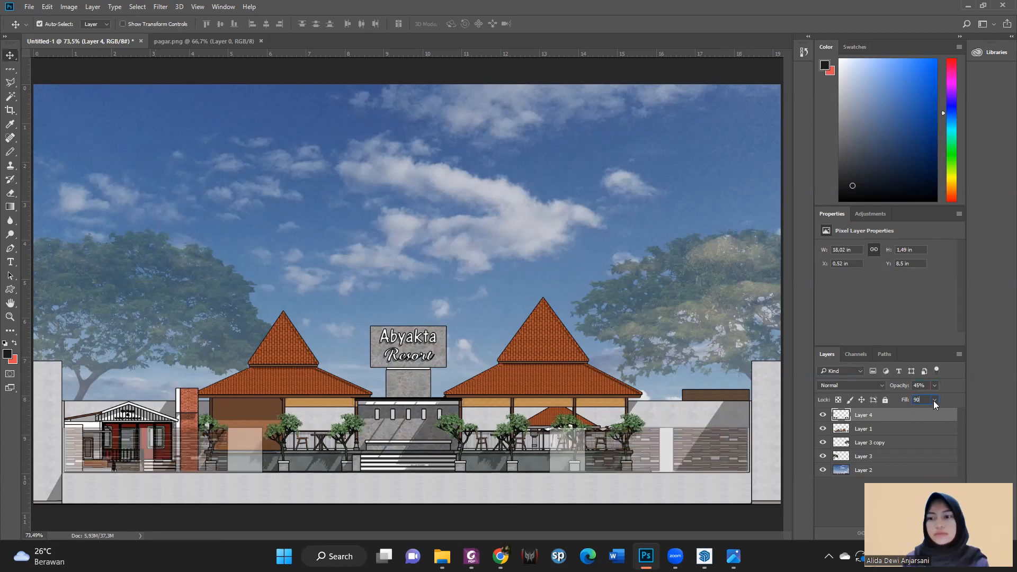
click(624, 469)
key(5)
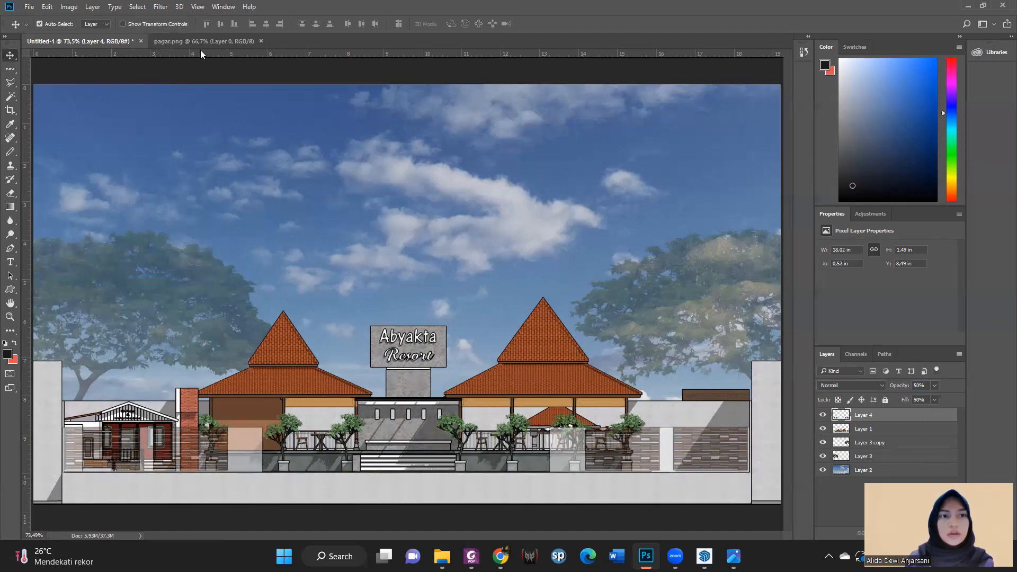
Close the pagar.png document and open the human silhouette re.png from the komponen folder.
click(248, 40)
click(260, 41)
click(30, 6)
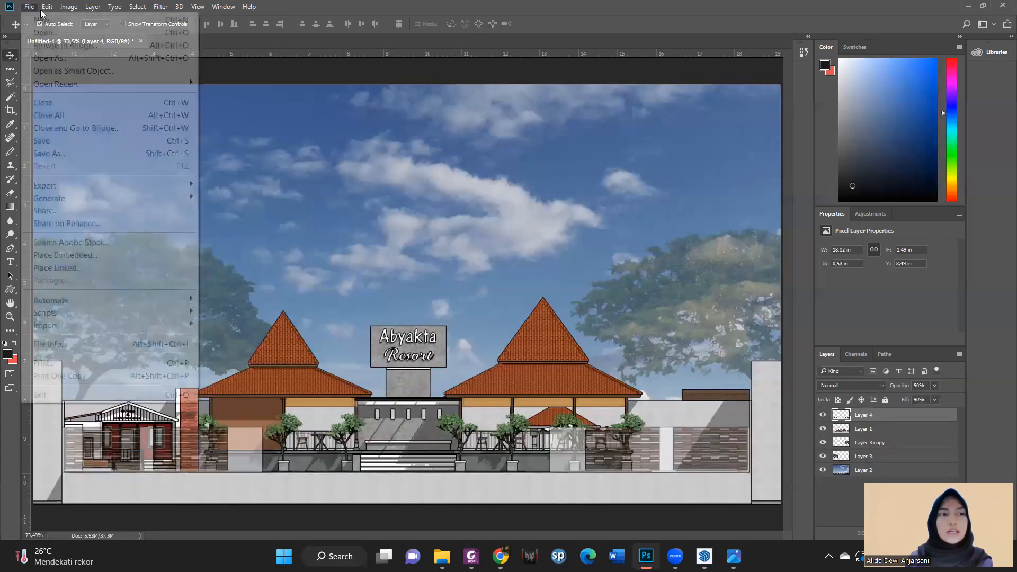
click(48, 33)
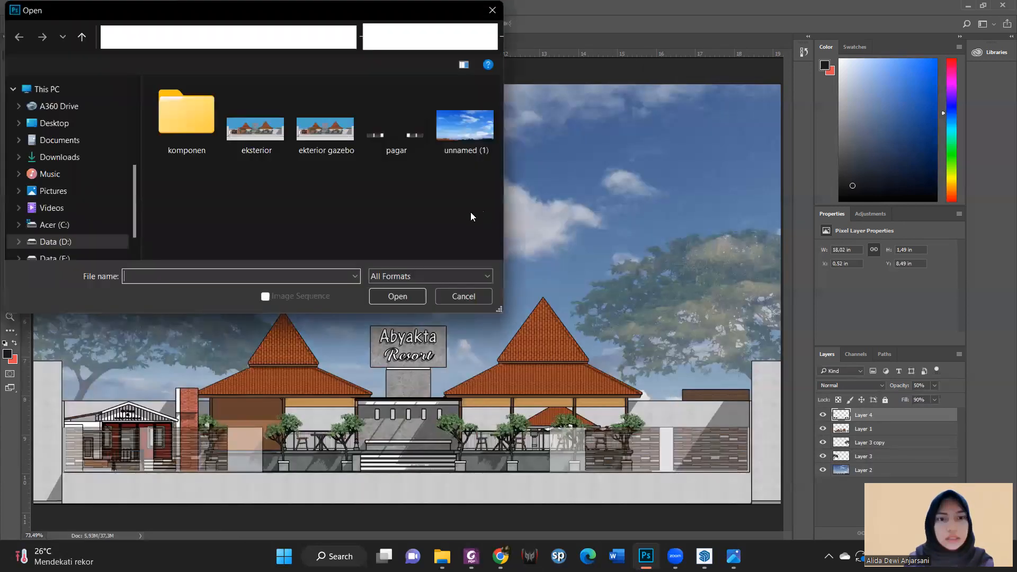
double_click(186, 114)
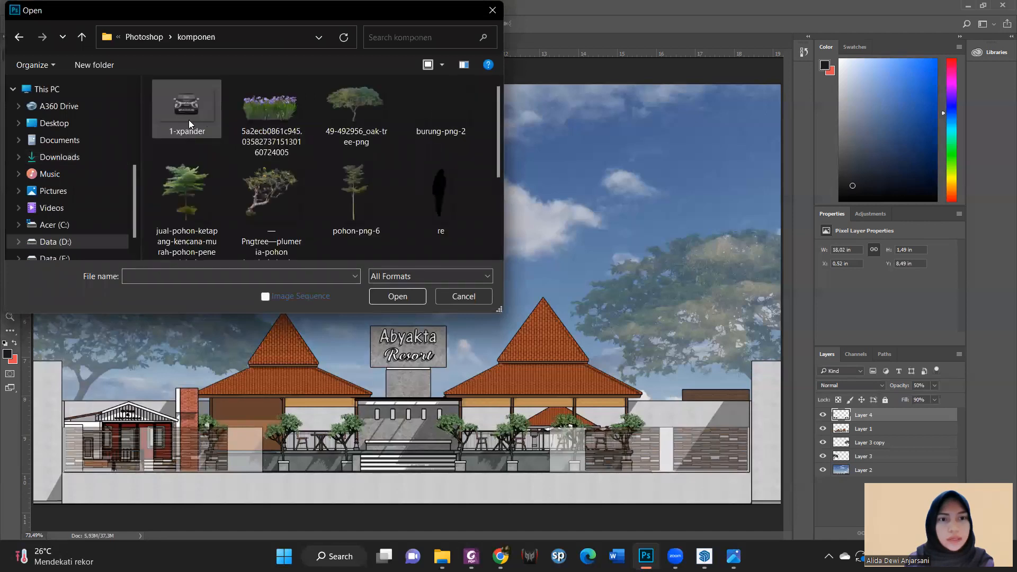
click(432, 198)
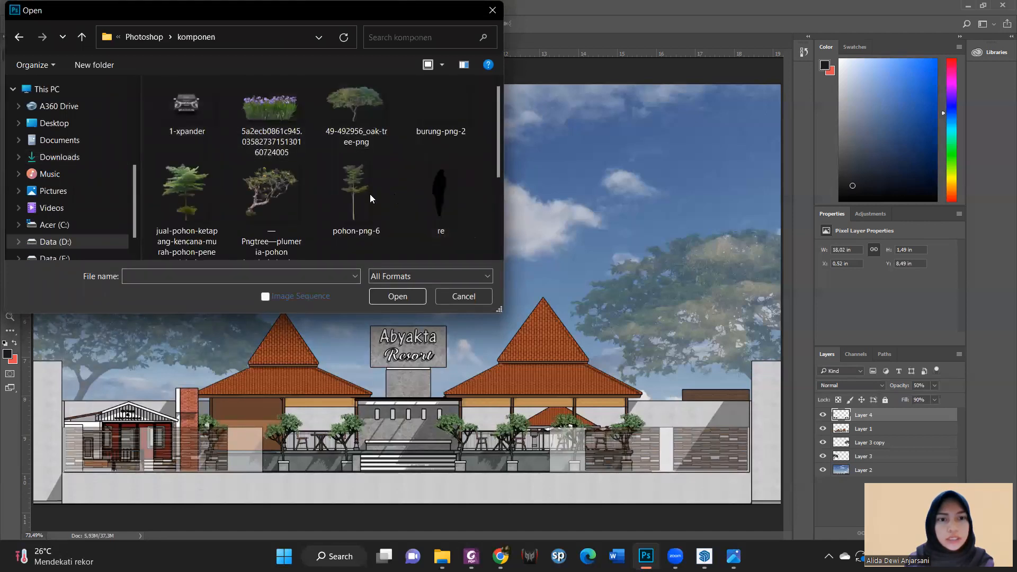
click(404, 295)
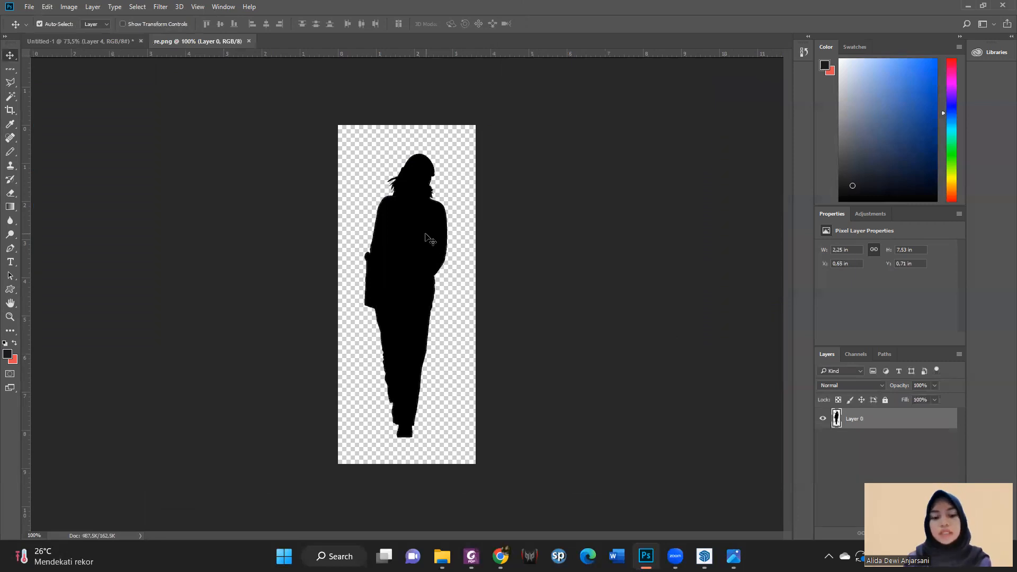
Copy the re.png silhouette into the Untitled-1 elevation as a new layer near the sign.
key(ctrl)
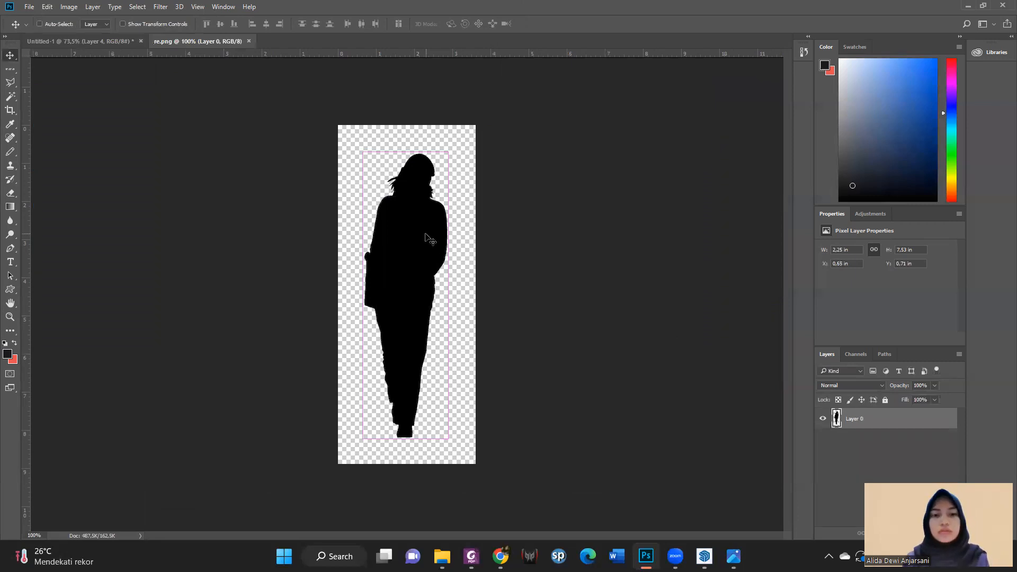
drag(426, 237, 429, 397)
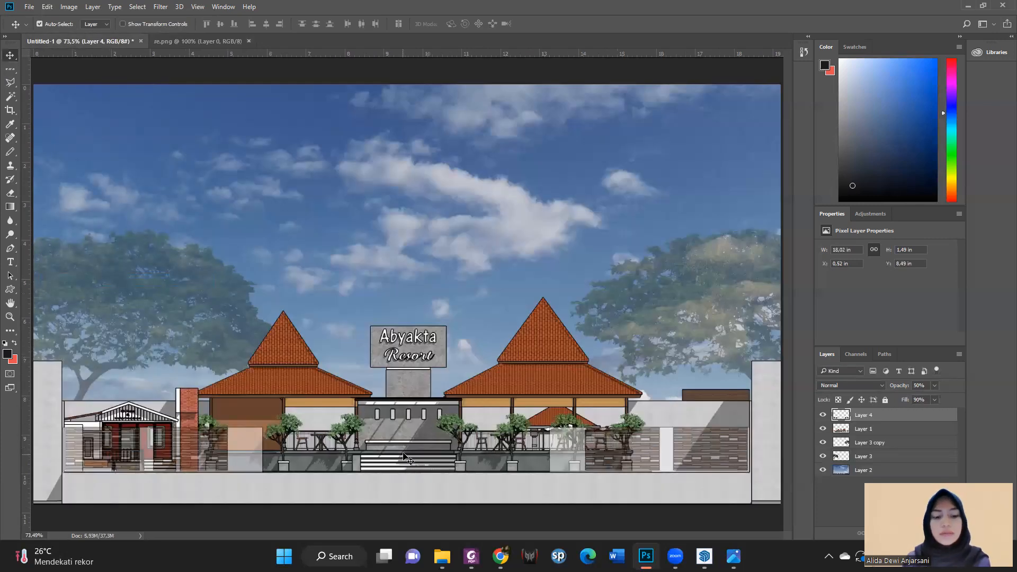
key(ctrl+v)
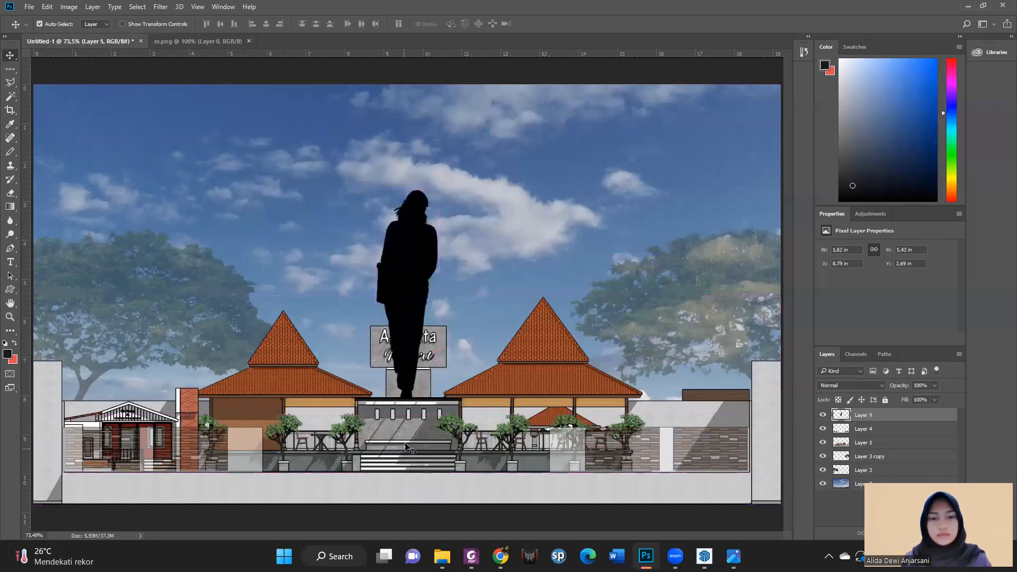
drag(410, 236, 419, 251)
Scale the silhouette to about 19% and place it on the entrance stairs at about X 9.84, Y 8.71 in.
key(ctrl+t)
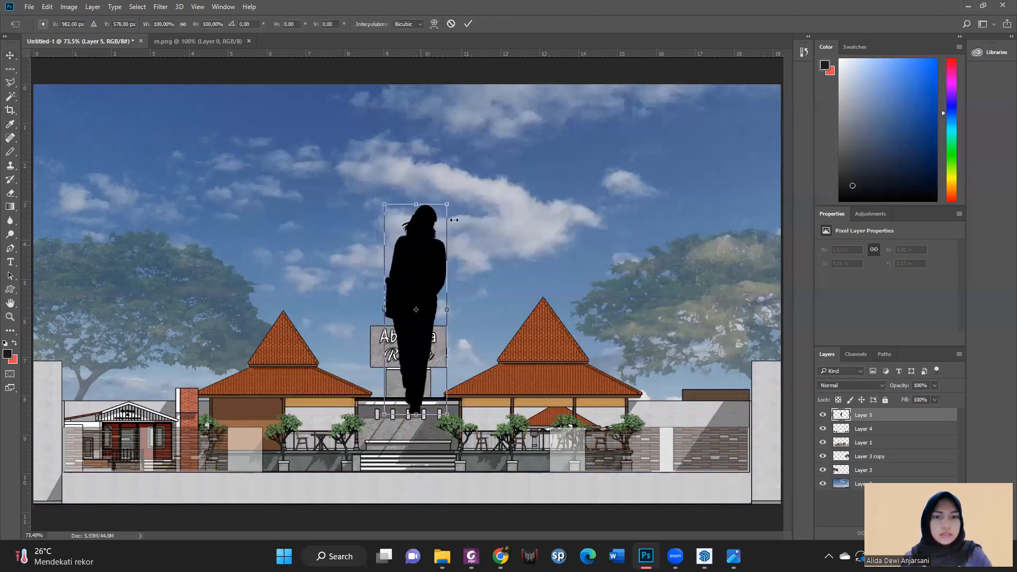
drag(443, 214, 382, 422)
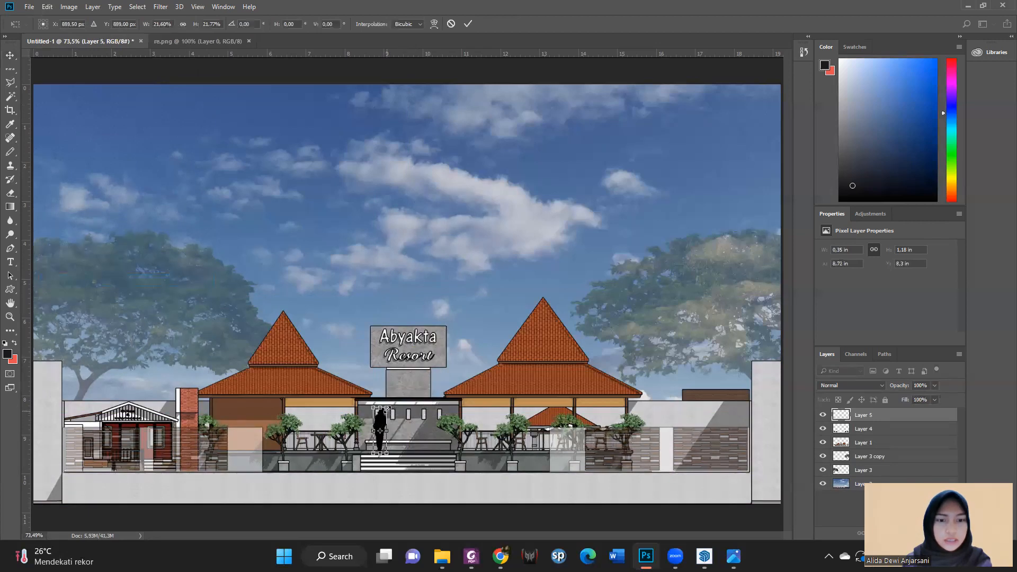
drag(380, 422, 432, 436)
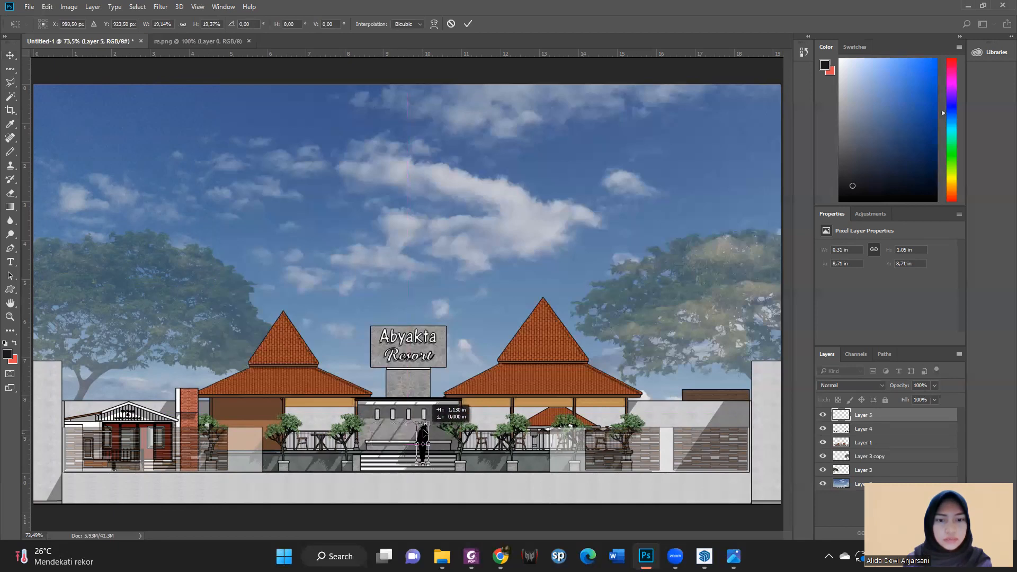
click(468, 24)
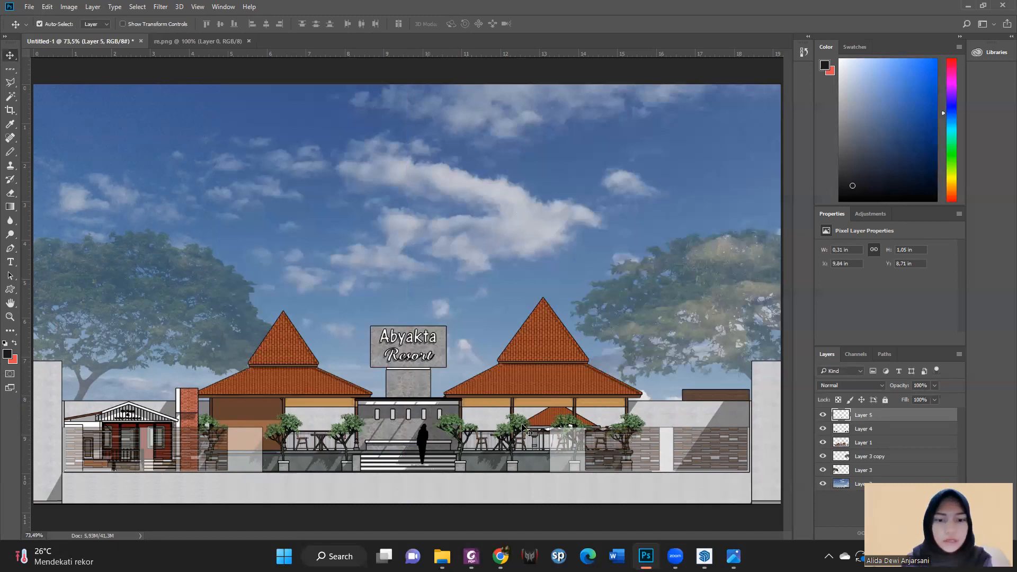
Open the image silhouette-g87849e7a7_1280 from the komponen folder as a separate document.
click(29, 6)
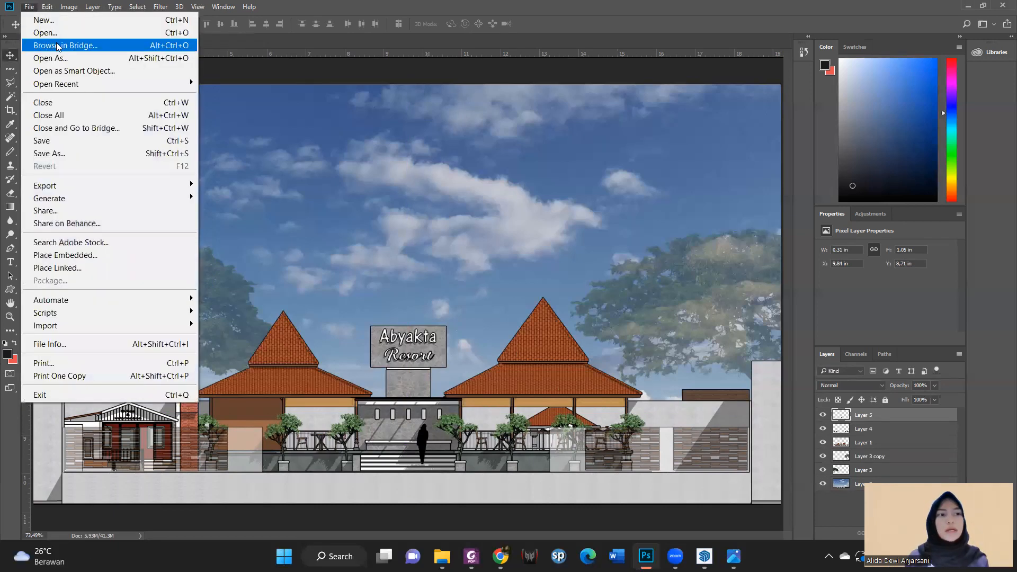
click(48, 33)
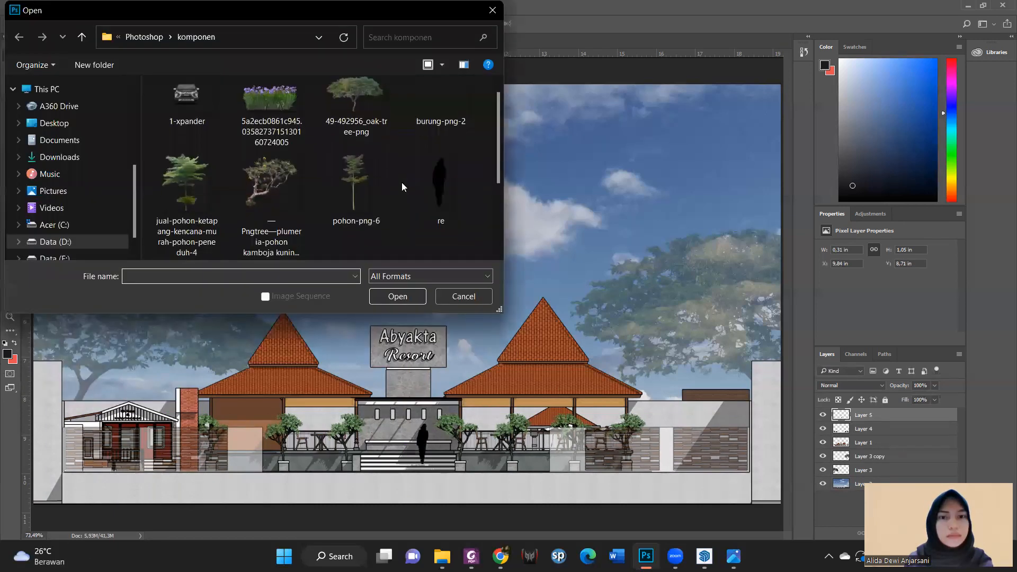
scroll(401, 186, down, 2)
click(189, 209)
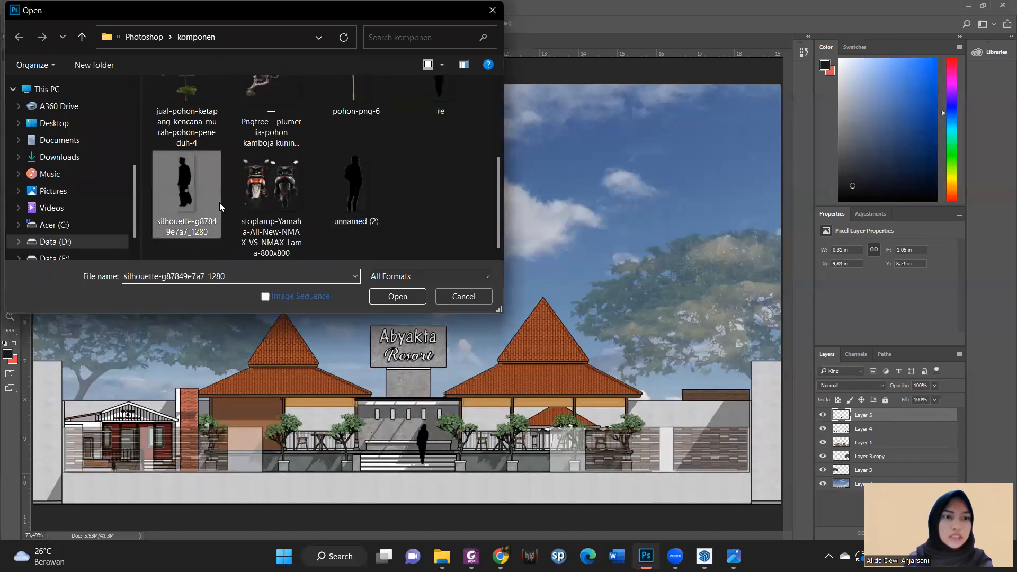
click(397, 296)
Copy the whole suitcase-man silhouette and paste it into the Untitled-1 elevation as a new layer.
key(ctrl+a)
key(ctrl+c)
key(ctrl+Tab)
key(ctrl+v)
Scale the suitcase-man silhouette to about 0.33 by 1.11 in and place it beside the stairs at about X 11.66, Y 8.87 in.
key(ctrl+t)
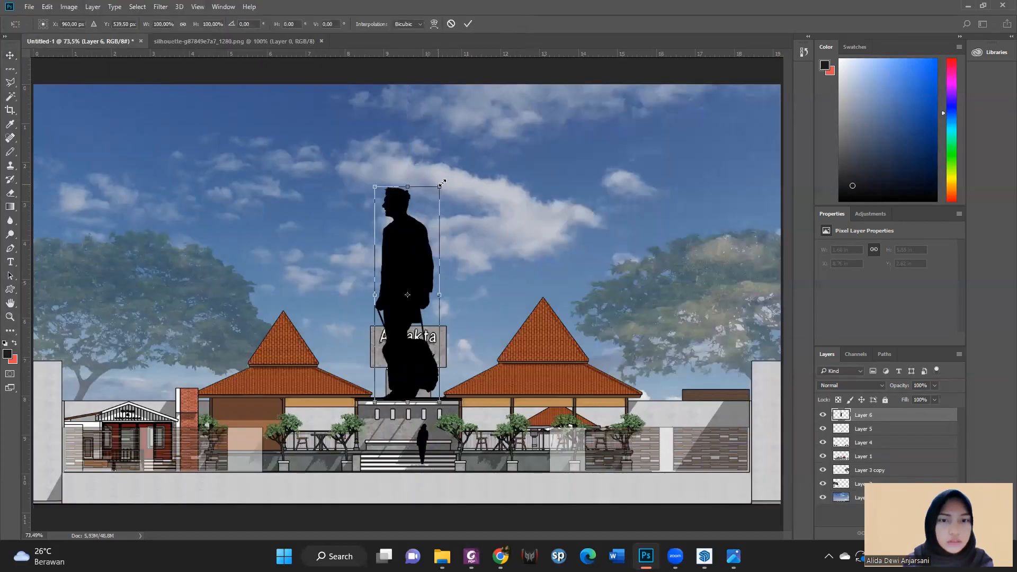
drag(442, 185, 431, 218)
drag(431, 218, 428, 219)
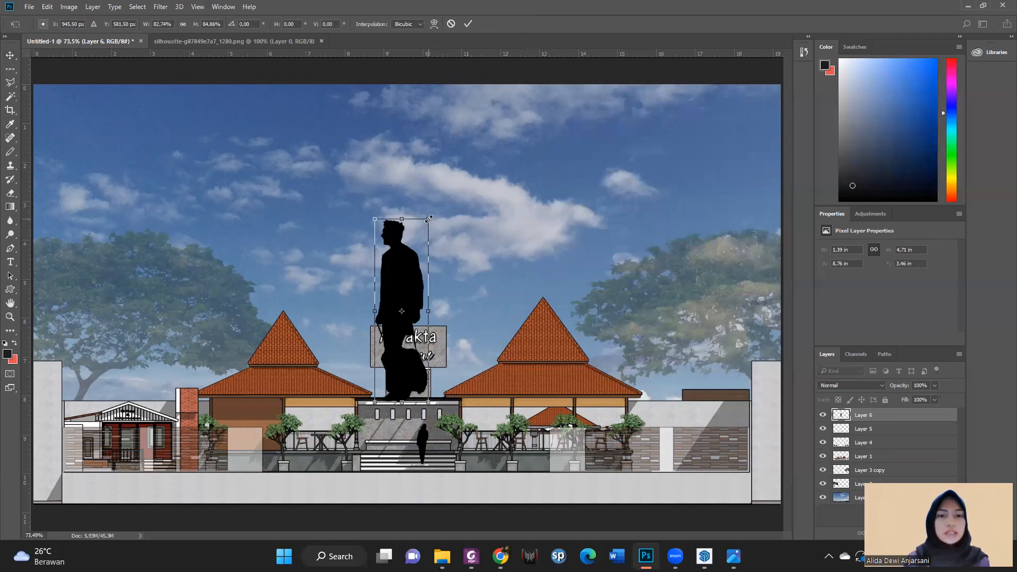
mouse_move(429, 219)
mouse_down()
mouse_move(435, 254)
mouse_move(392, 237)
mouse_move(483, 197)
mouse_move(429, 219)
mouse_up()
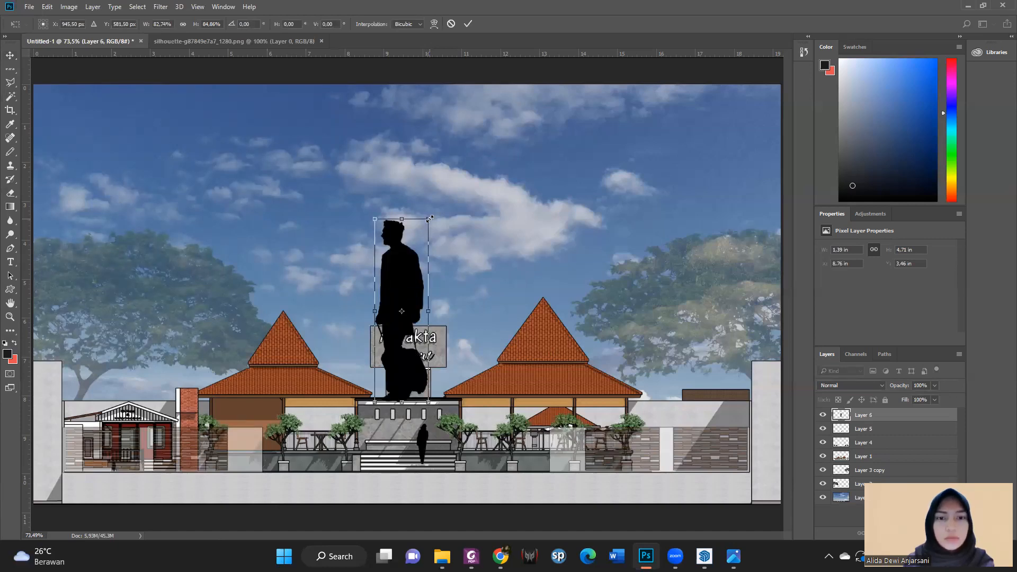
drag(430, 219, 433, 318)
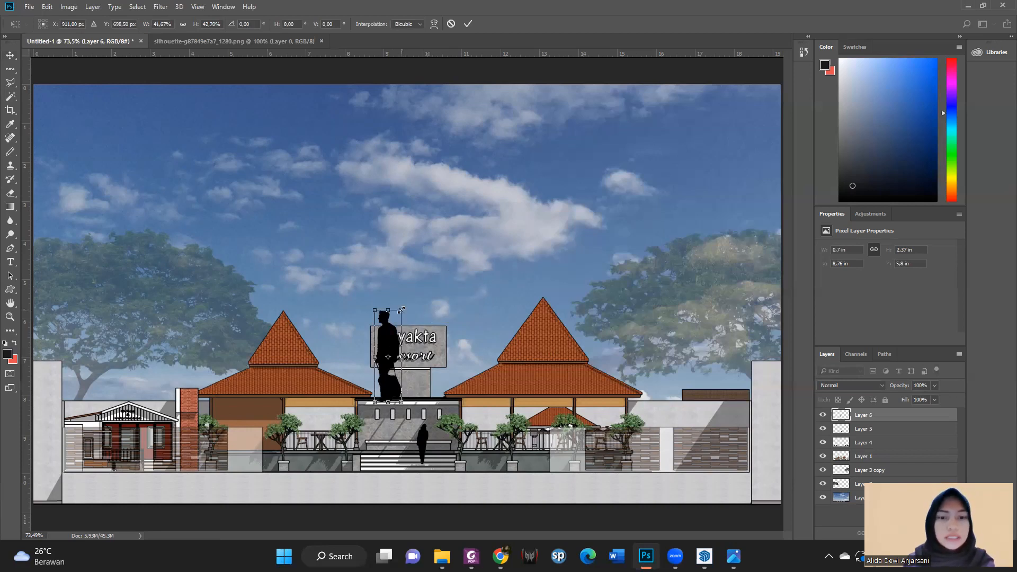
drag(402, 308, 494, 450)
key(Return)
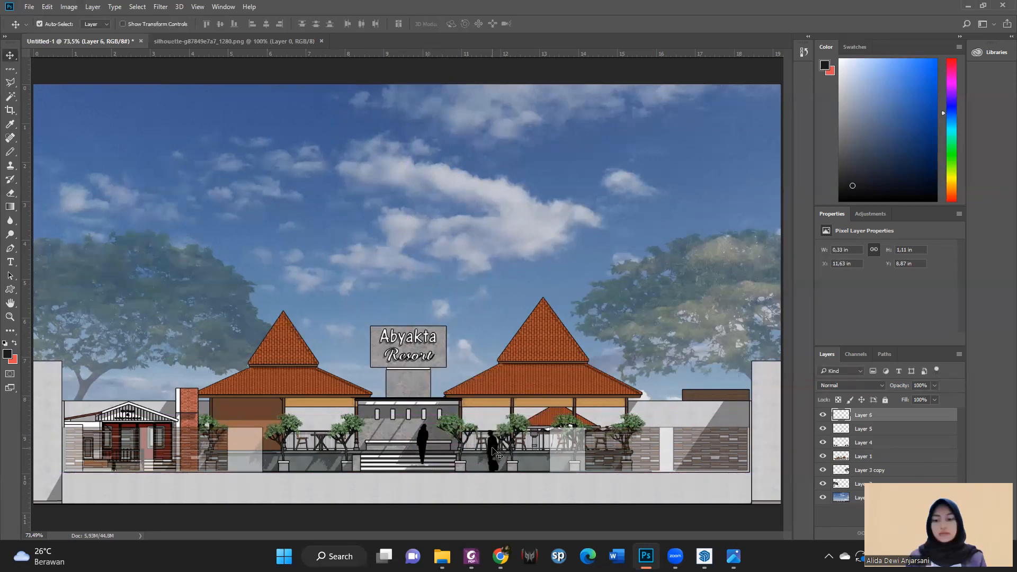
drag(496, 453, 498, 453)
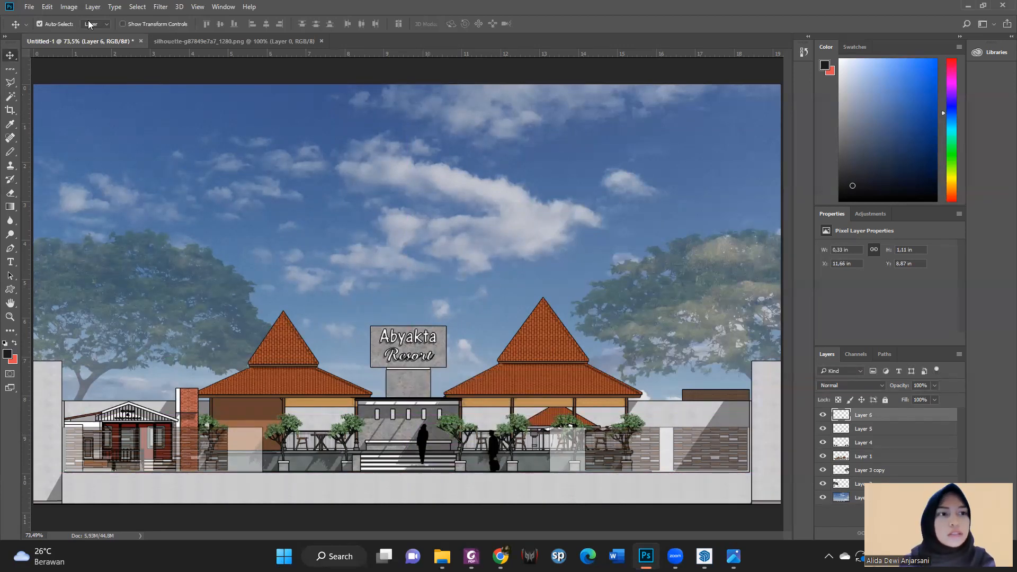
Close the suitcase-man silhouette document and open the jual-pohon-ketapang-kencana tree image from the komponen folder.
click(191, 40)
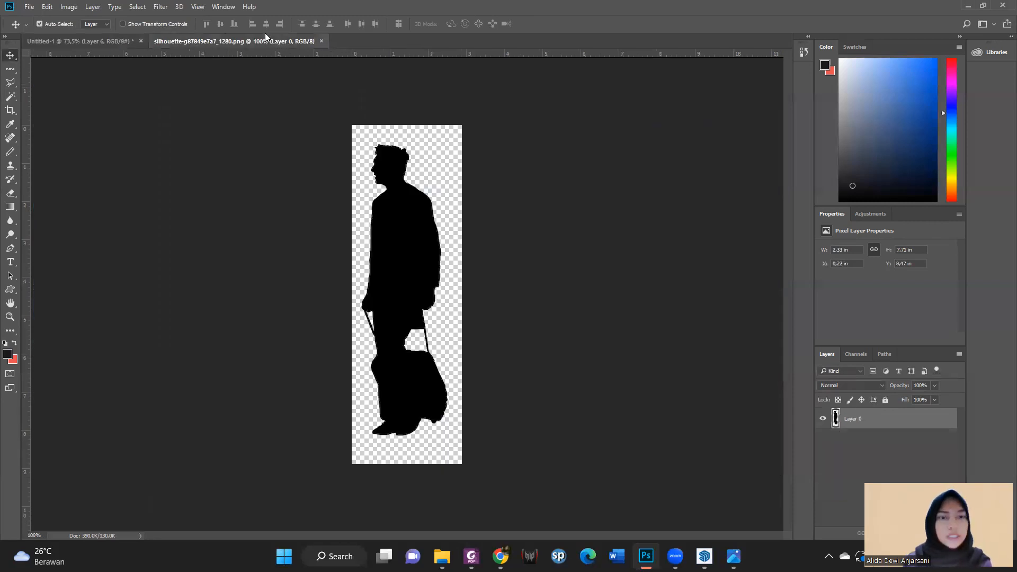
click(321, 41)
click(47, 9)
mouse_move(29, 7)
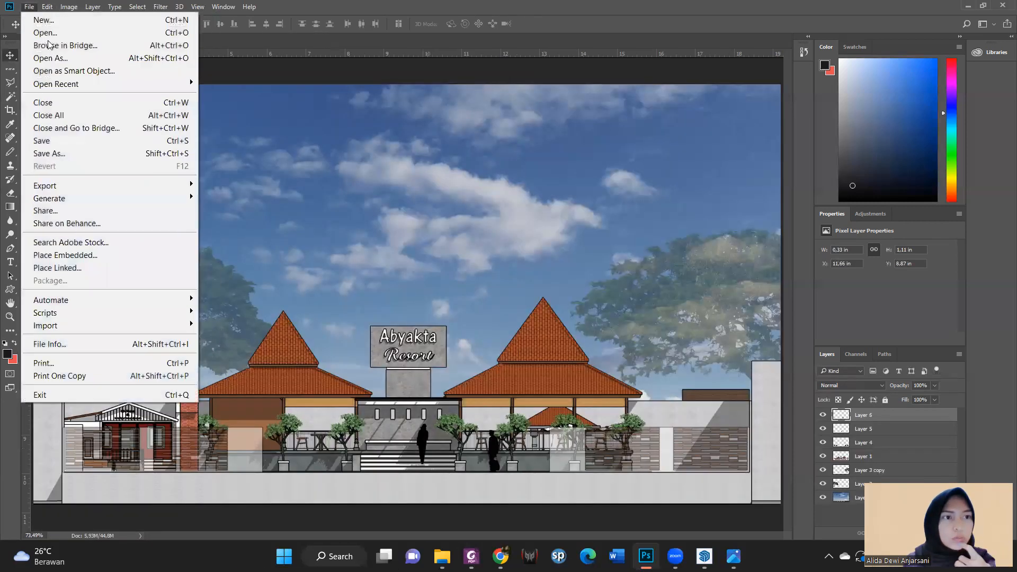
click(59, 33)
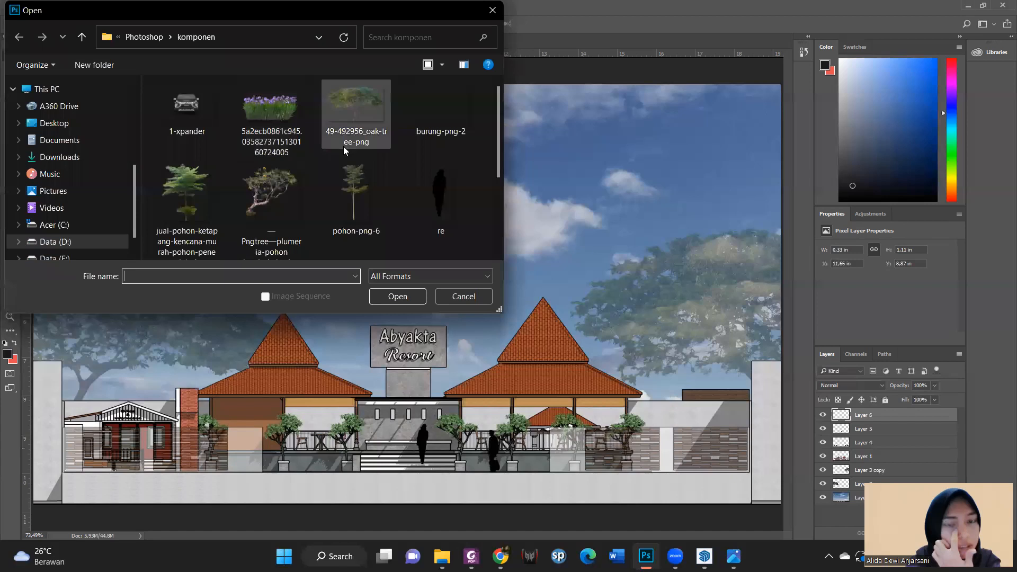
click(220, 223)
click(413, 296)
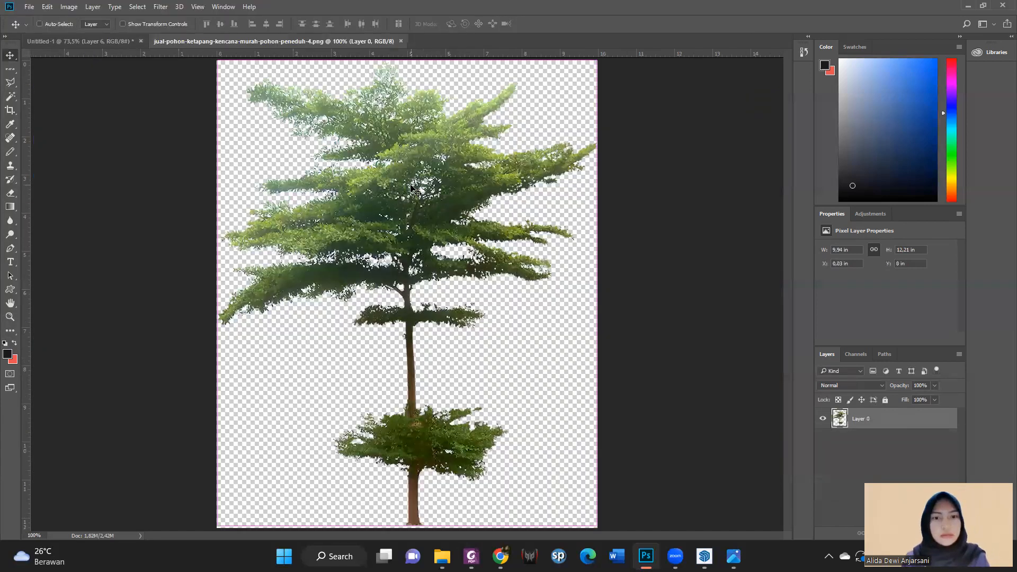
Paste the ketapang tree into the Untitled-1 elevation, scale it to about 53% and place it at about X 6.04, Y 5.31 in.
click(92, 41)
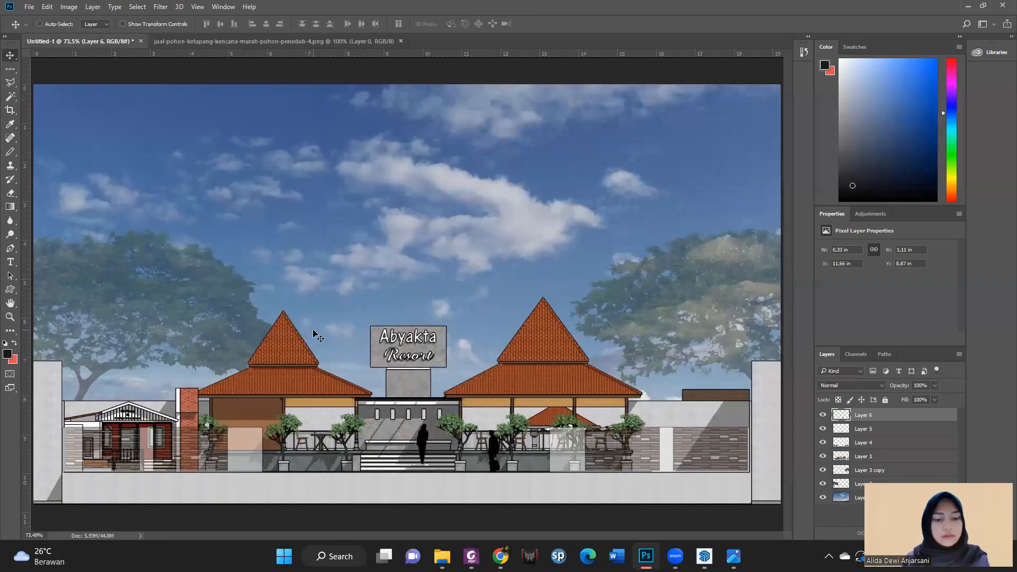
key(ctrl+v)
key(ctrl+t)
drag(531, 128, 399, 284)
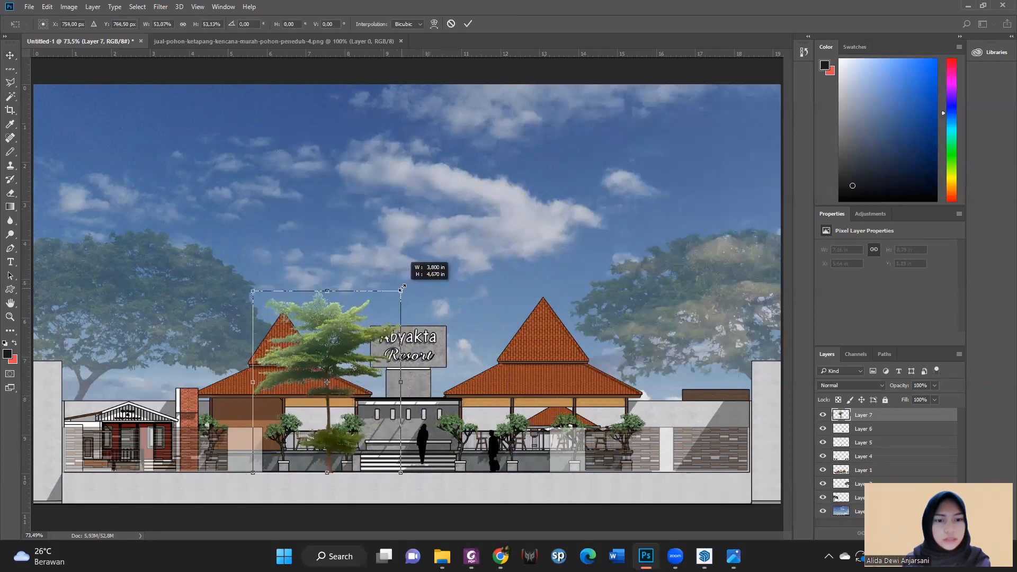
mouse_move(339, 331)
mouse_down()
mouse_move(357, 322)
mouse_move(352, 330)
mouse_up()
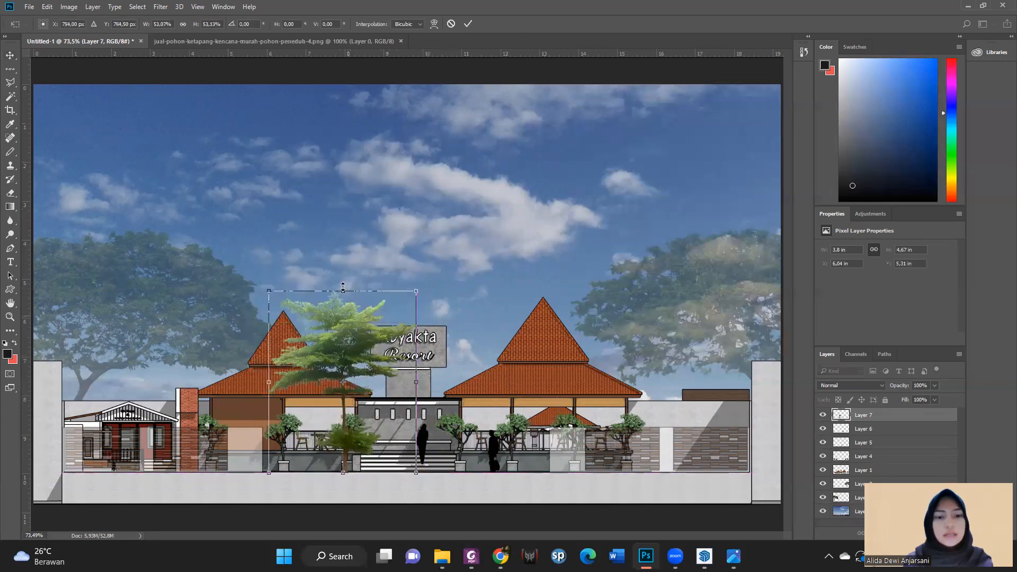
click(467, 25)
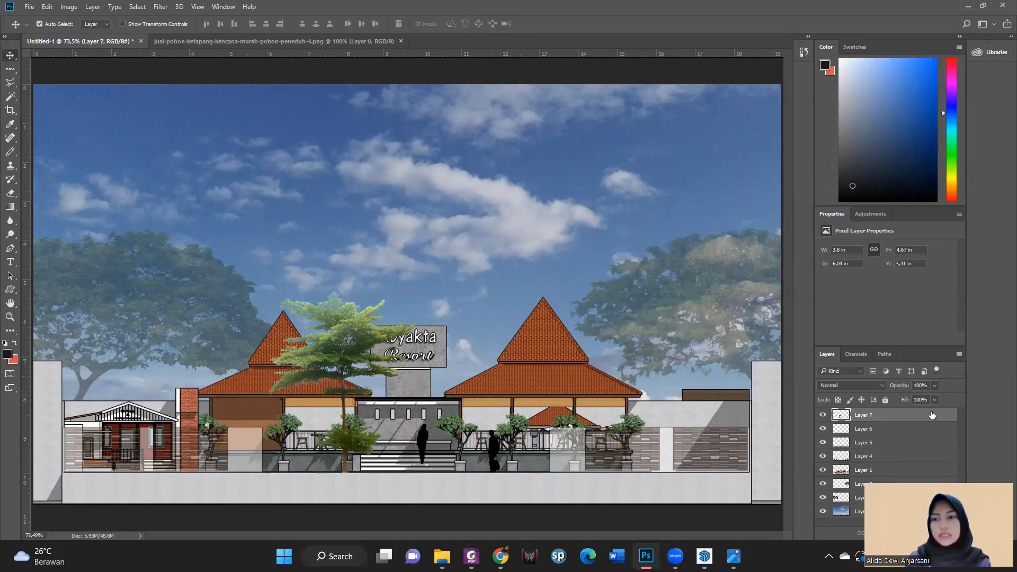
Move the ketapang tree layer behind the buildings in Layer 1 and enlarge it to about 3.93 by 4.83 in.
drag(861, 417, 861, 465)
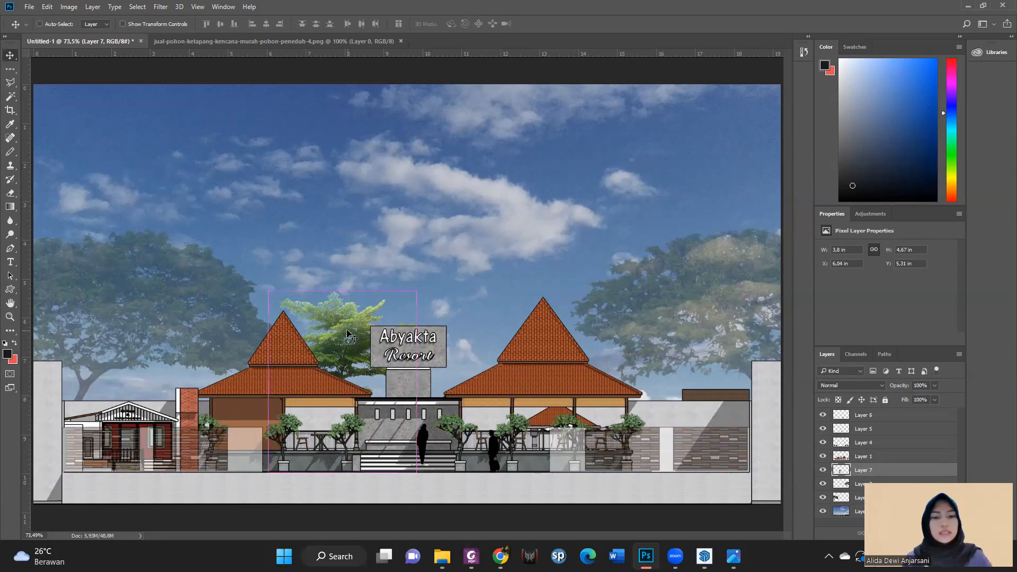
key(ctrl+t)
mouse_move(417, 290)
mouse_down()
mouse_move(427, 278)
mouse_move(421, 285)
mouse_up()
click(469, 24)
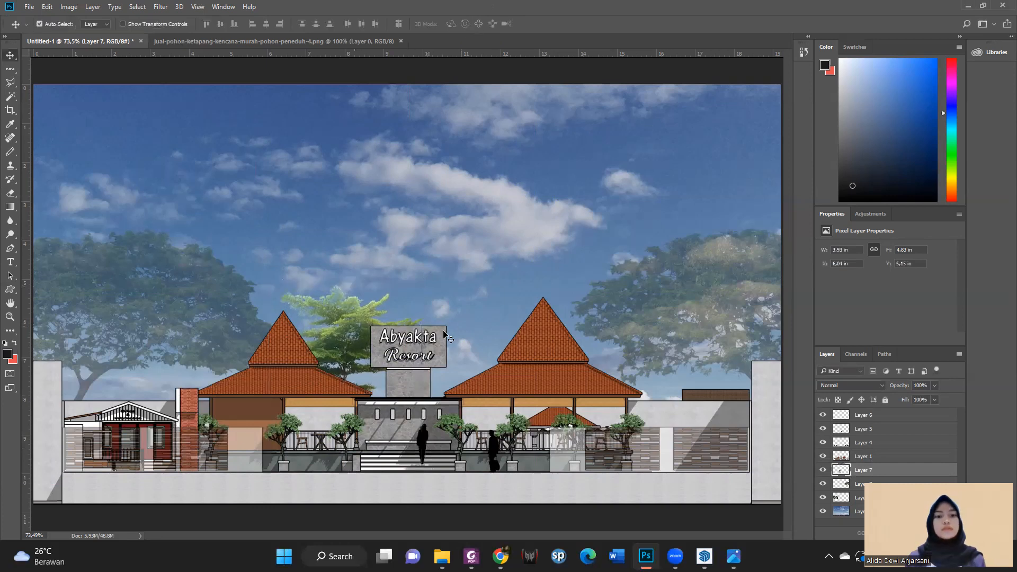
Darken the ketapang tree by lowering its Lightness with a Hue/Saturation adjustment.
click(64, 6)
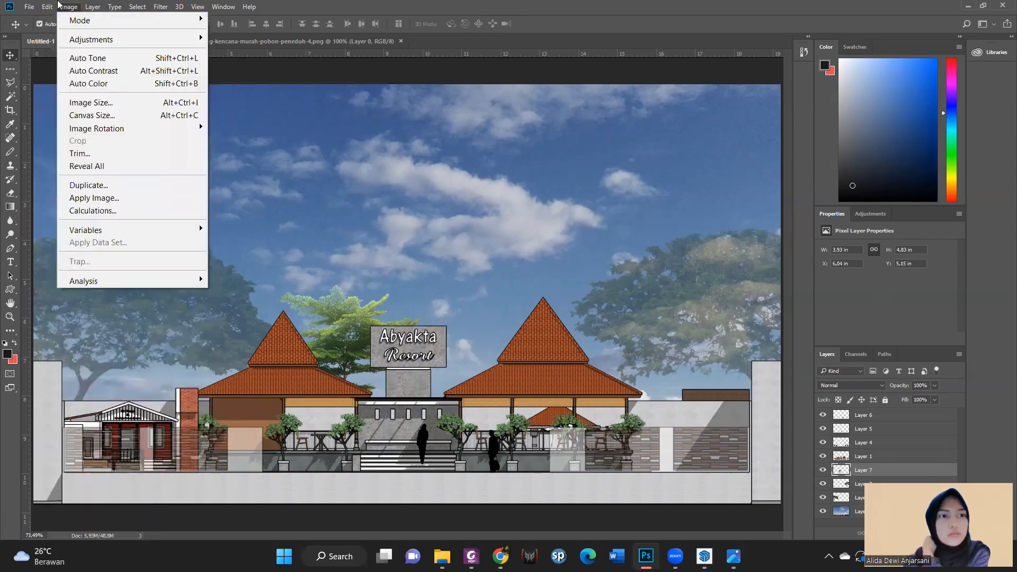
mouse_move(197, 7)
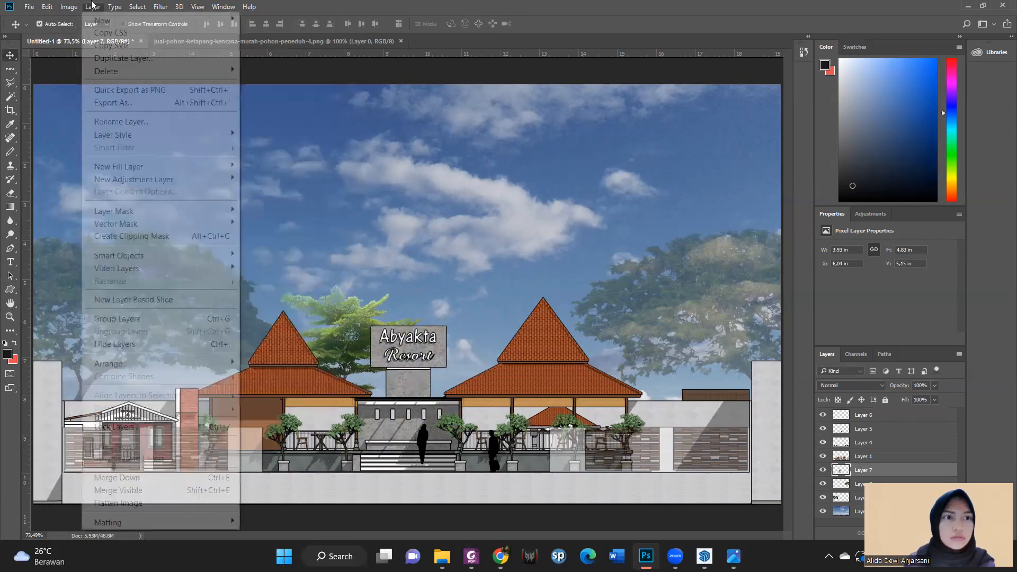
mouse_move(69, 6)
mouse_move(87, 41)
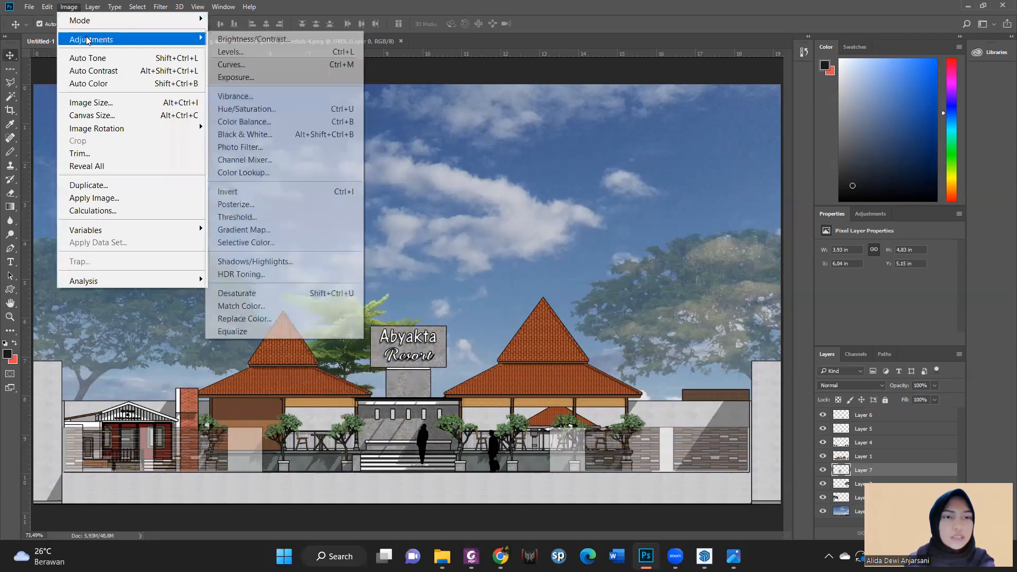
click(301, 108)
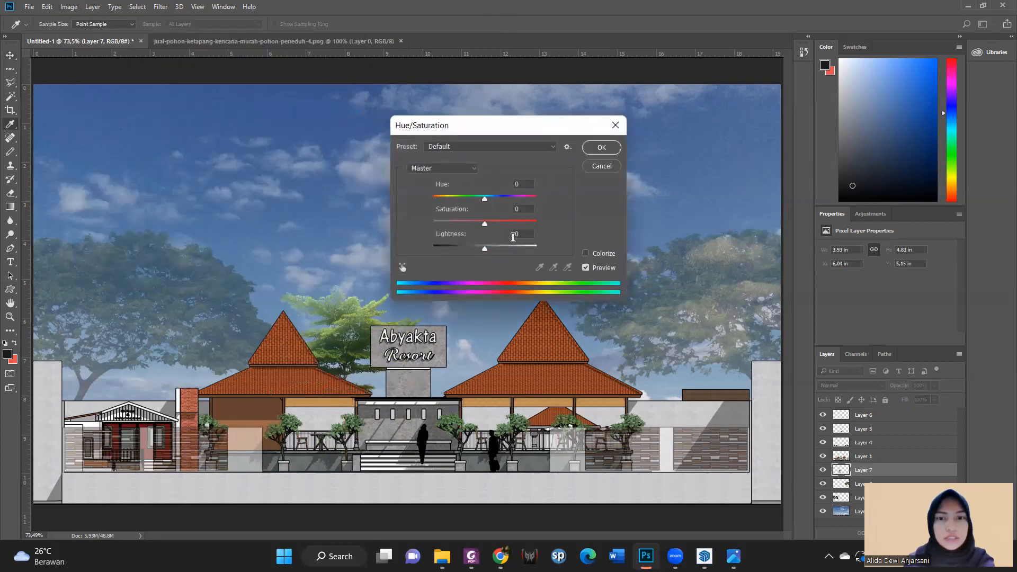
drag(483, 248, 422, 250)
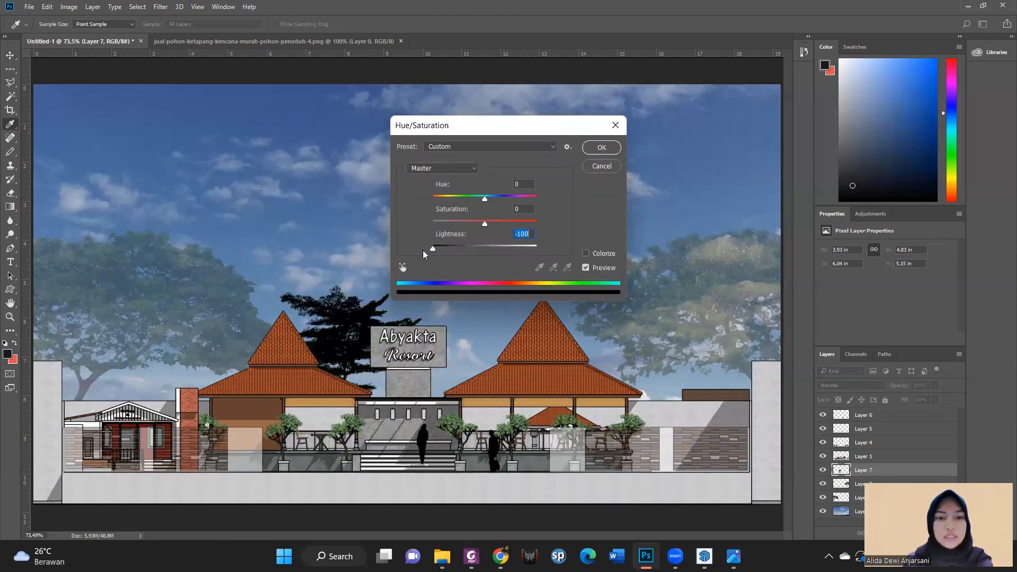
drag(430, 253, 464, 250)
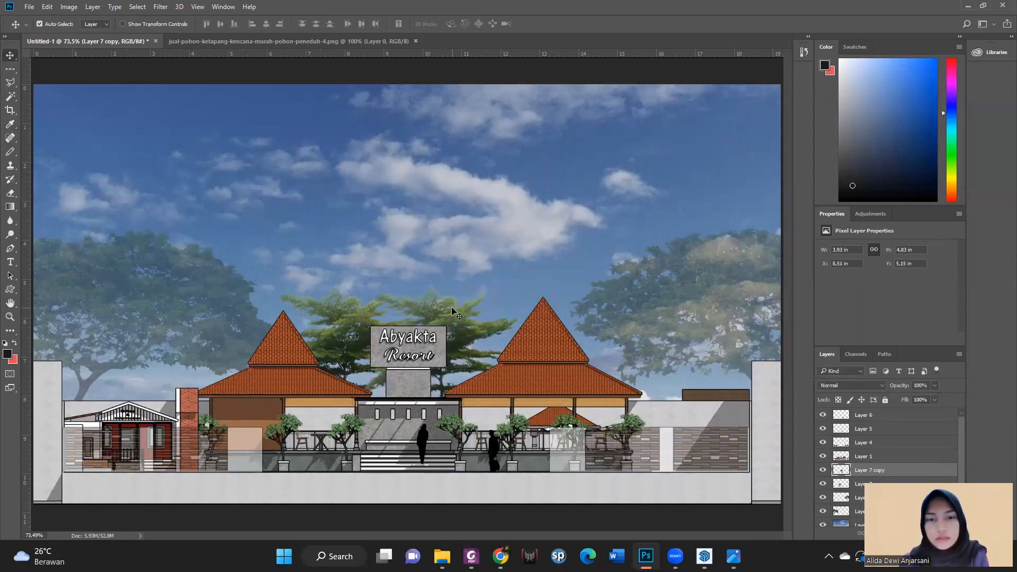
Duplicate the Layer 7 copy tree and place the duplicate behind the right-hand roof at about X 11.47, Y 5.15 in.
right_click(866, 467)
click(631, 135)
click(600, 172)
drag(457, 320, 572, 319)
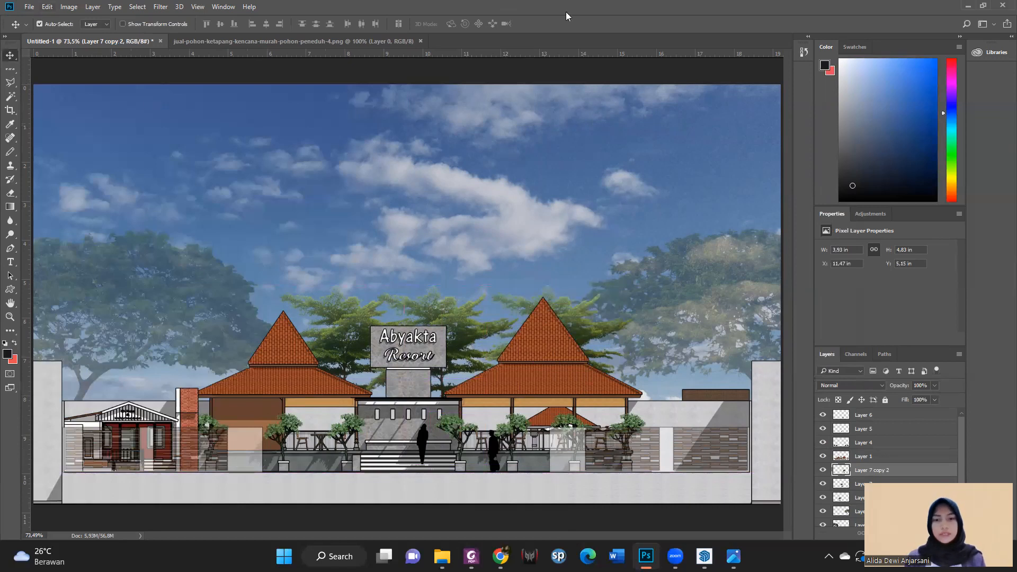
click(698, 322)
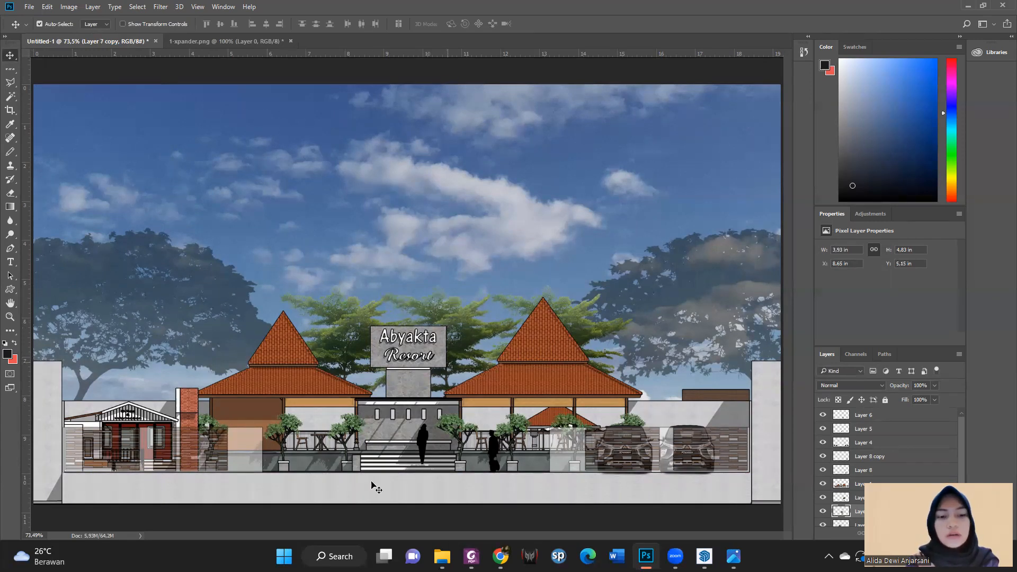
Select the semi-transparent fence layer and close the 1-xpander.png document without saving its changes.
click(244, 448)
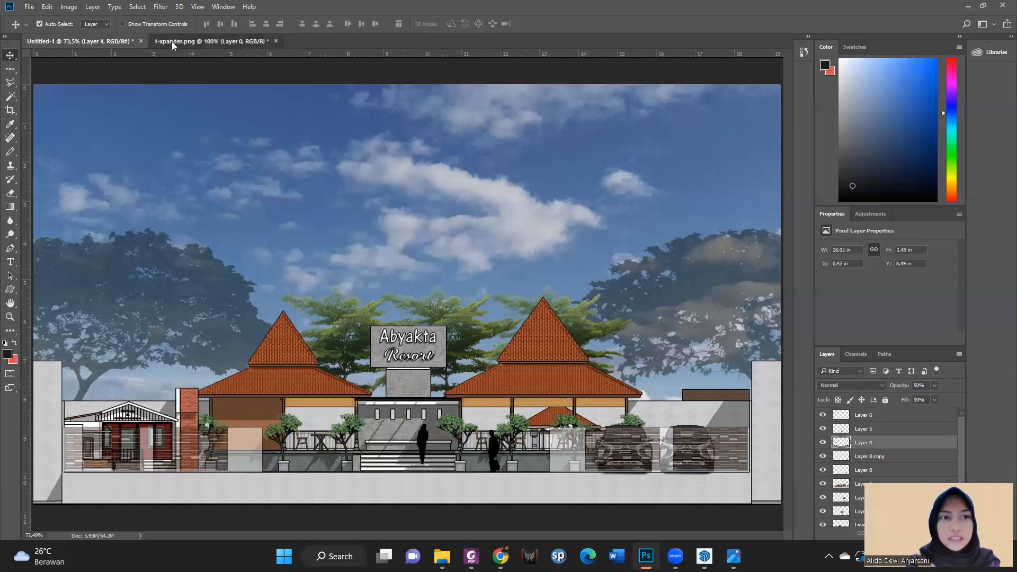
click(172, 42)
click(275, 42)
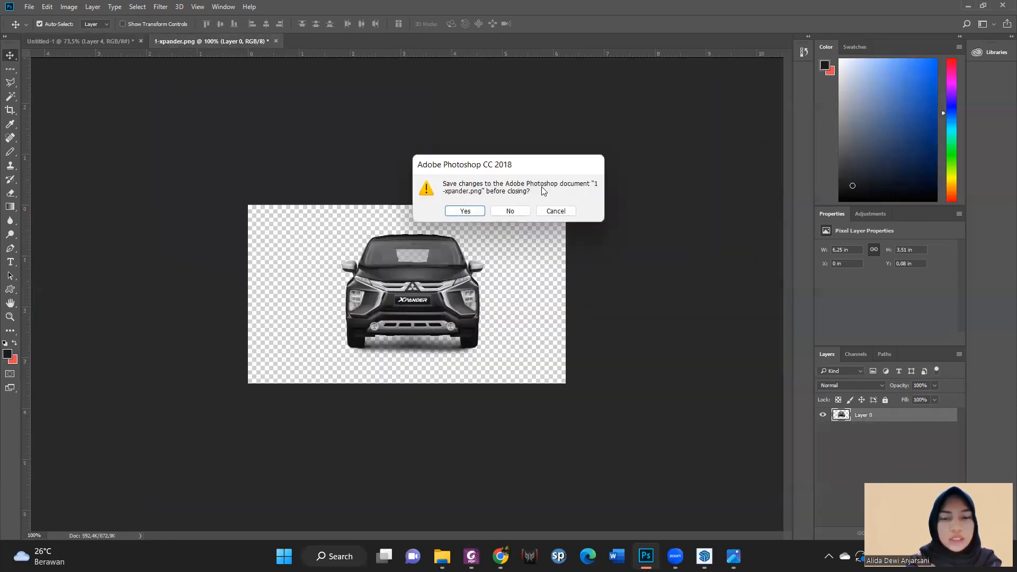
click(509, 211)
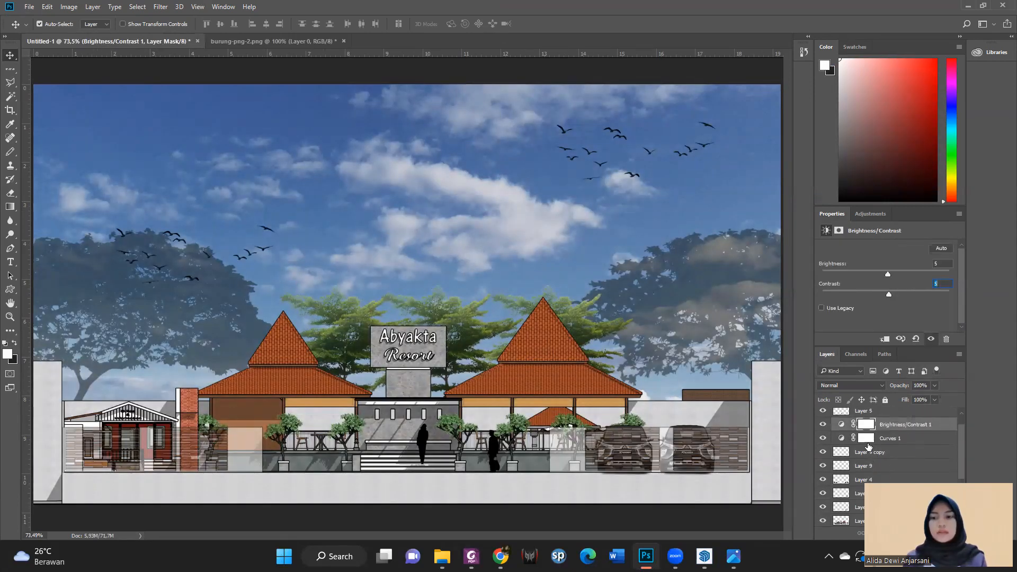
Look through the layer stack from the adjustment layers down to the sky and select the suitcase-man silhouette layer.
click(866, 438)
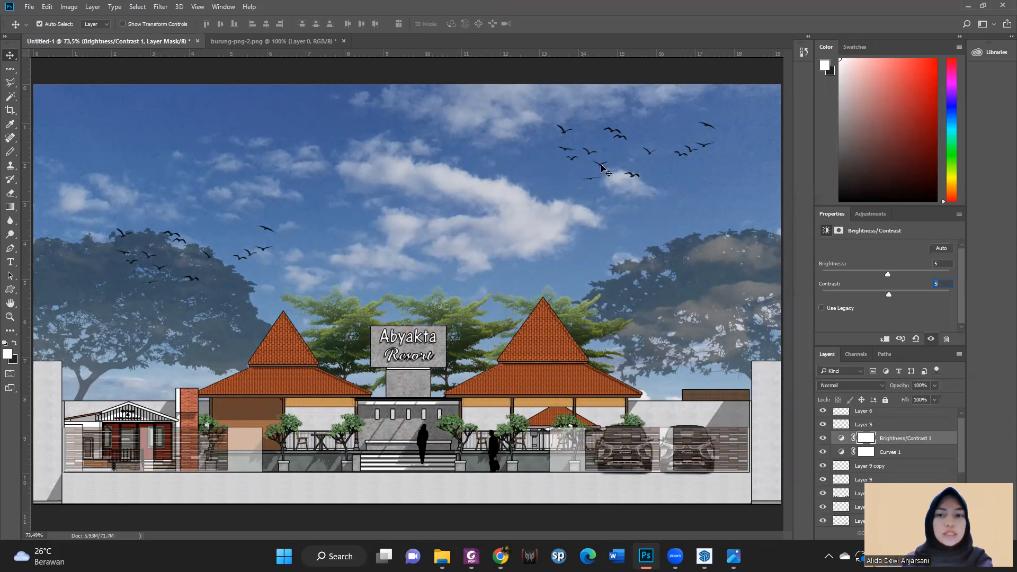
scroll(884, 445, down, 2)
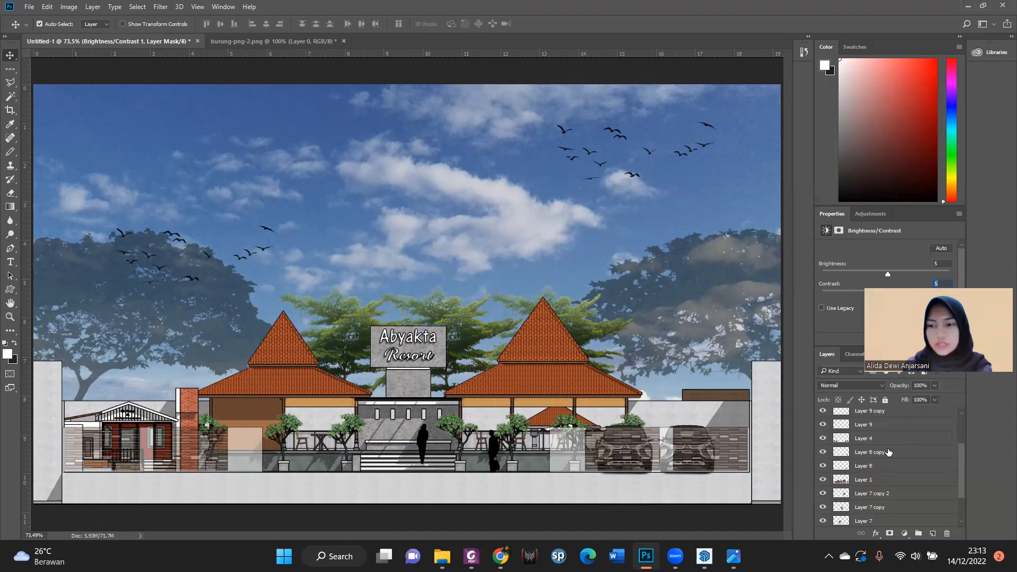
scroll(860, 462, down, 2)
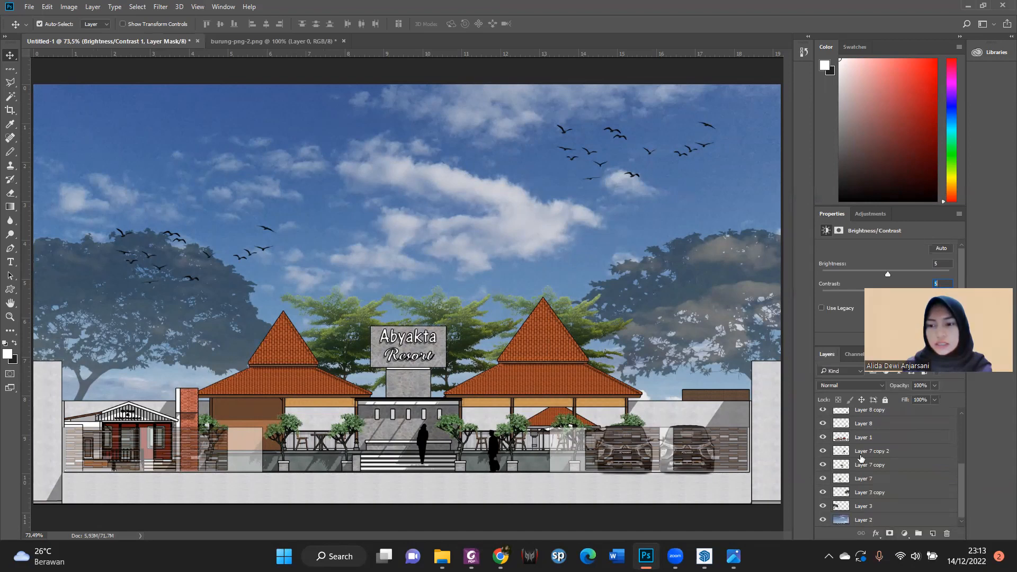
click(869, 521)
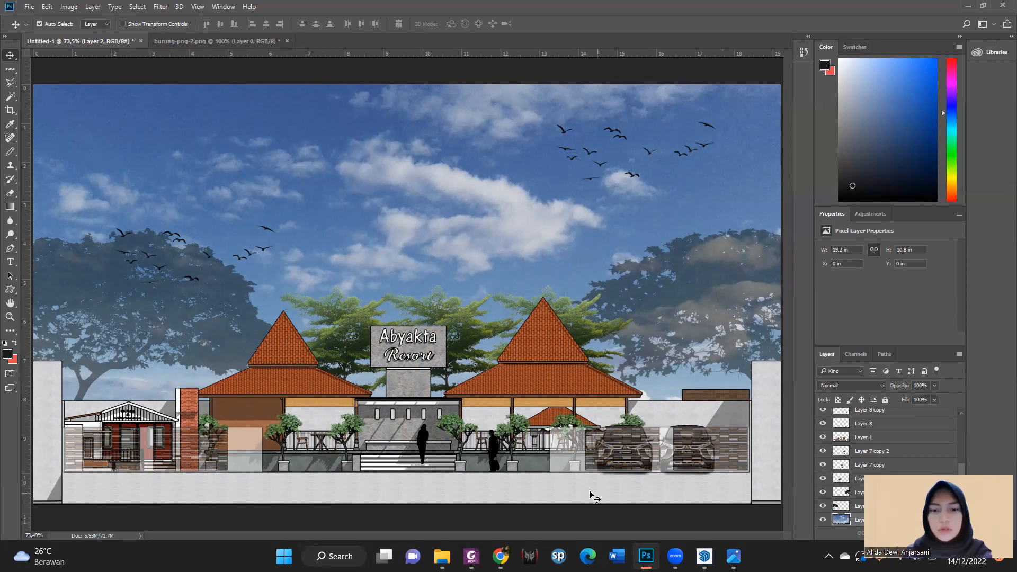
click(497, 453)
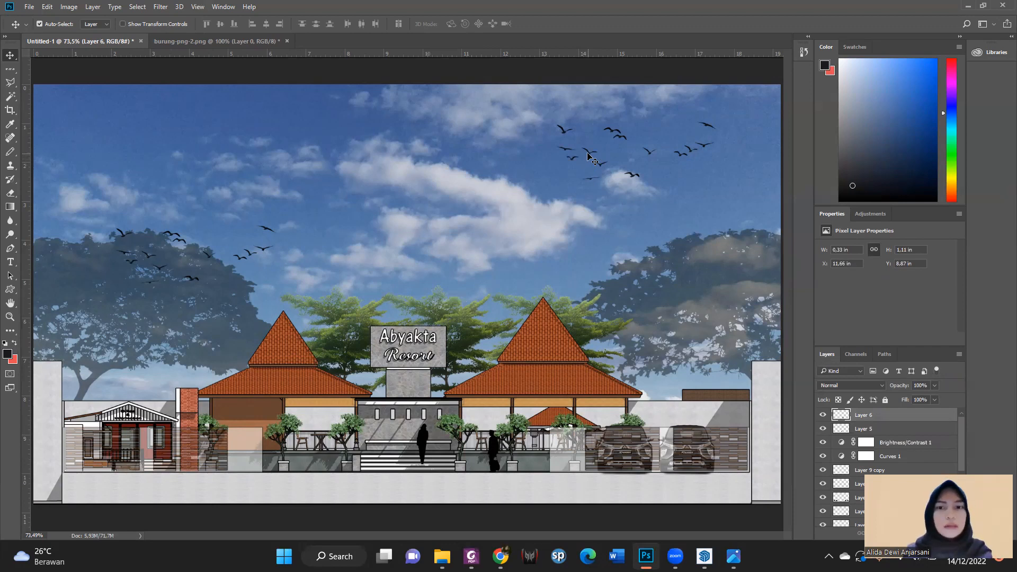
Open the Export As settings for the elevation and choose PNG as the file format.
click(29, 7)
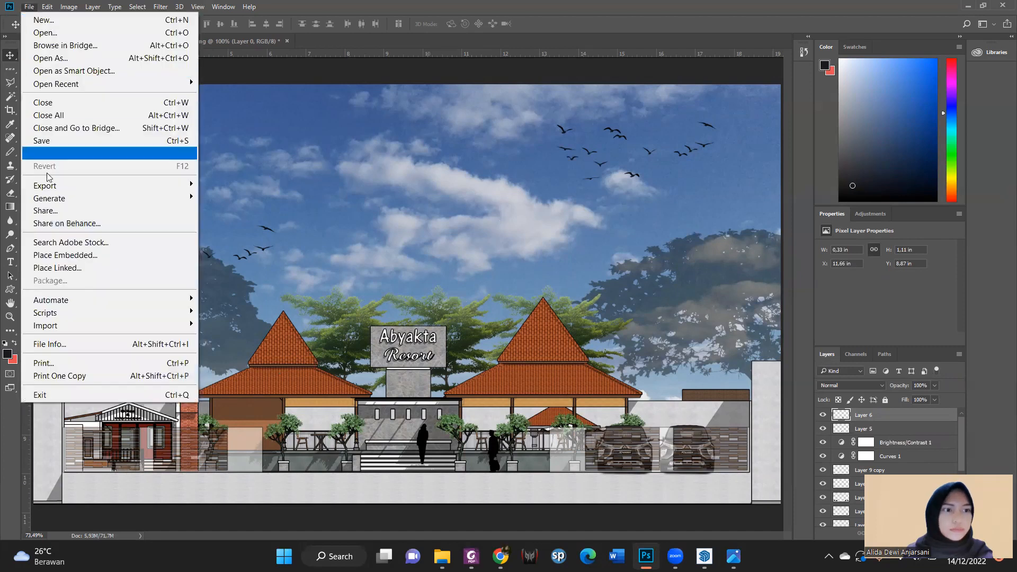
click(30, 7)
click(31, 7)
mouse_move(53, 186)
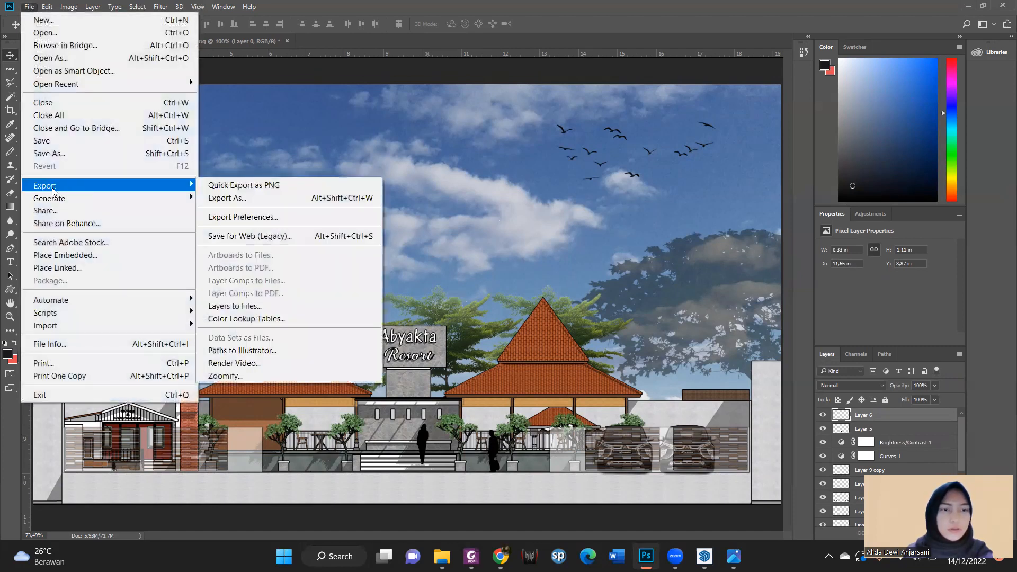
click(218, 200)
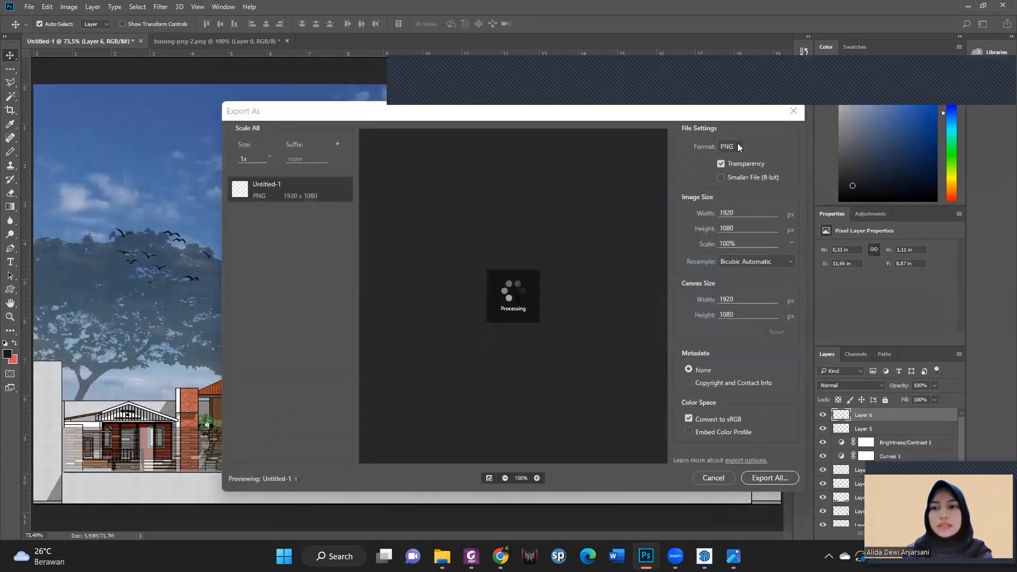
click(739, 148)
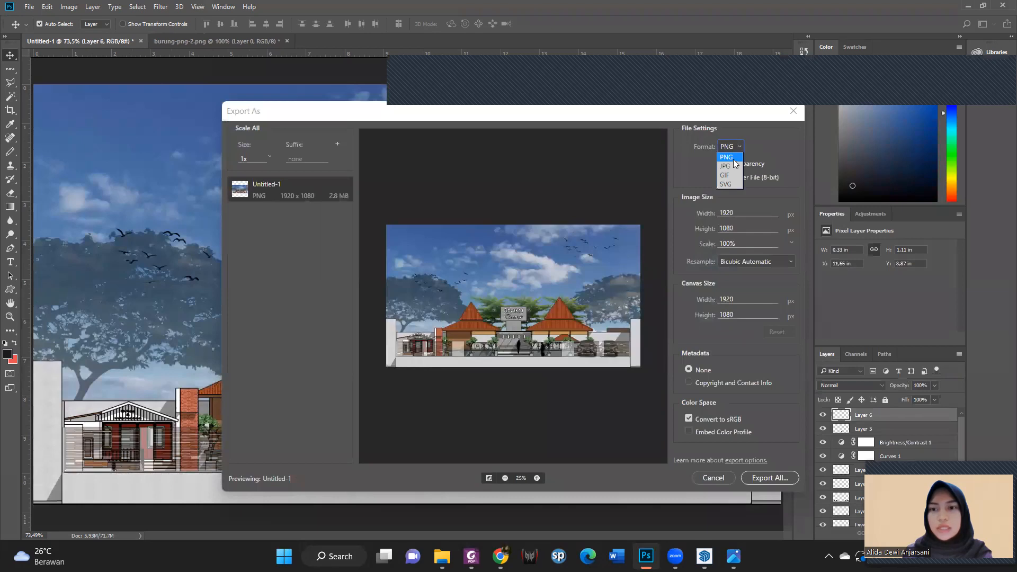
click(726, 166)
click(740, 149)
click(727, 156)
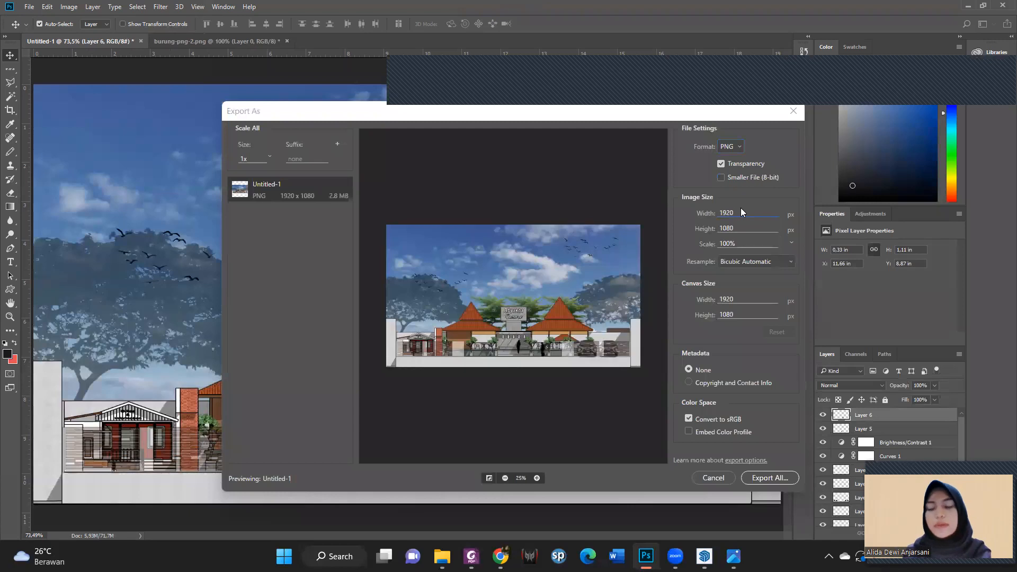
Proceed with the PNG export and choose the Photoshop subfolder of the Permodelan Animasi project, under UNNES > Semester 5 on Data (D:), as the destination.
click(776, 480)
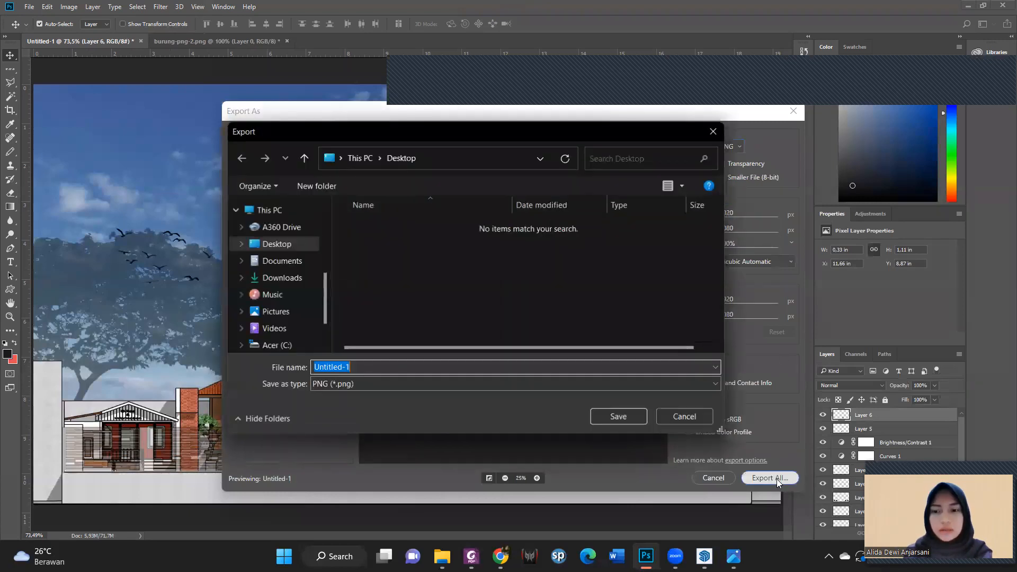
scroll(287, 303, down, 1)
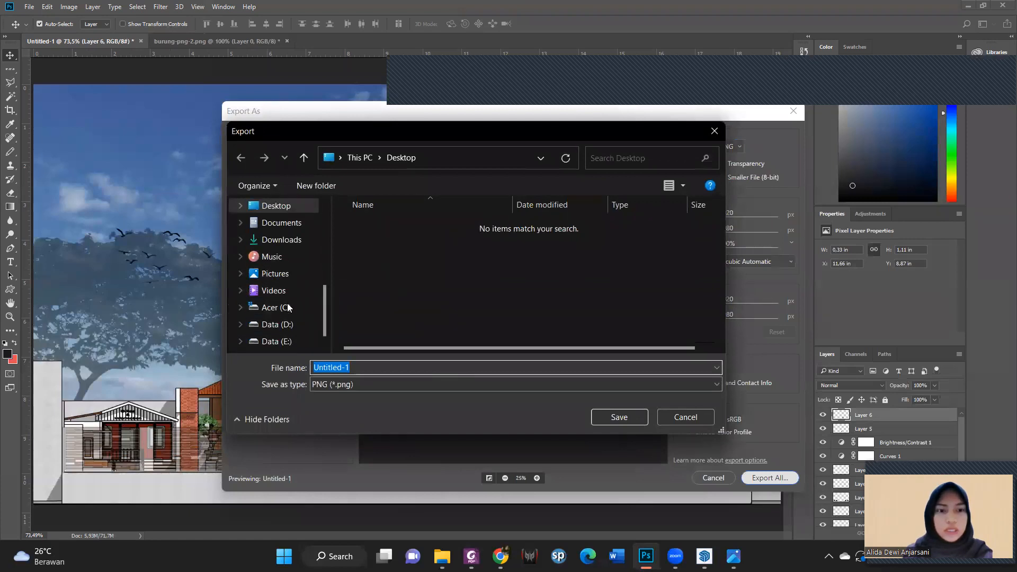
click(277, 324)
scroll(529, 281, down, 5)
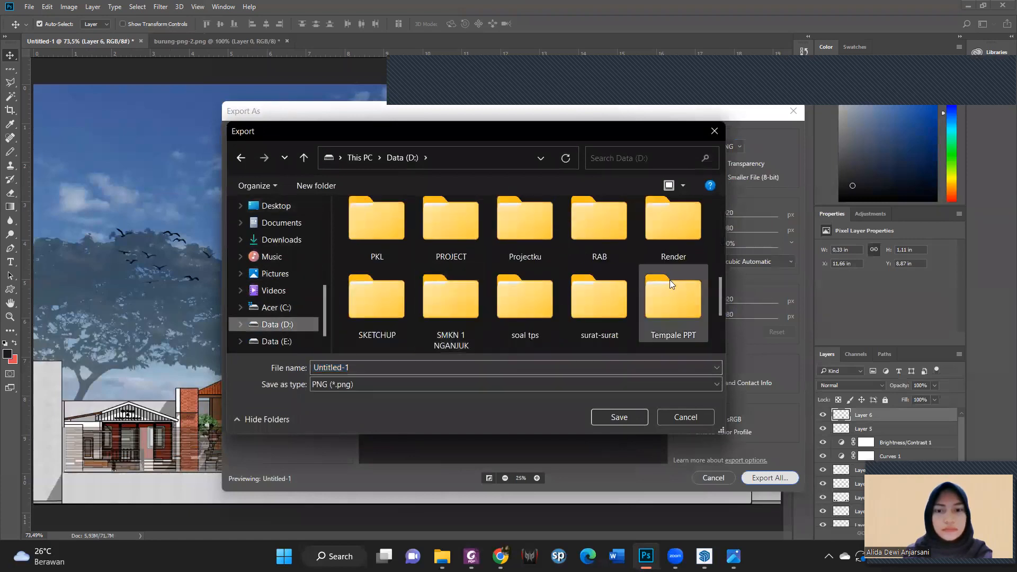
click(428, 301)
double_click(428, 301)
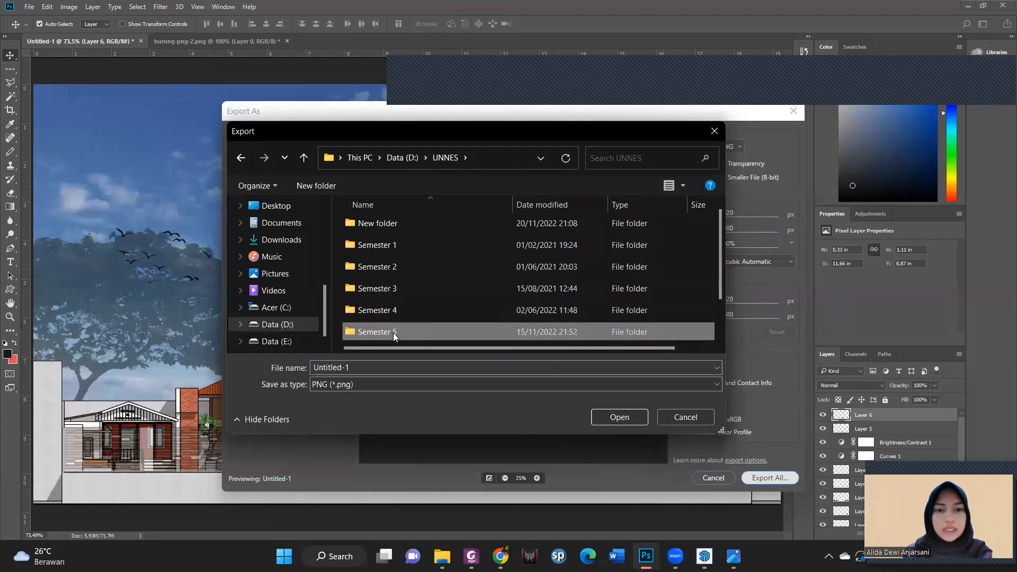
double_click(392, 331)
click(412, 339)
double_click(412, 335)
click(383, 240)
double_click(382, 238)
Name the exported PNG "eksterior render photoshop" and save it in the Photoshop folder.
click(375, 366)
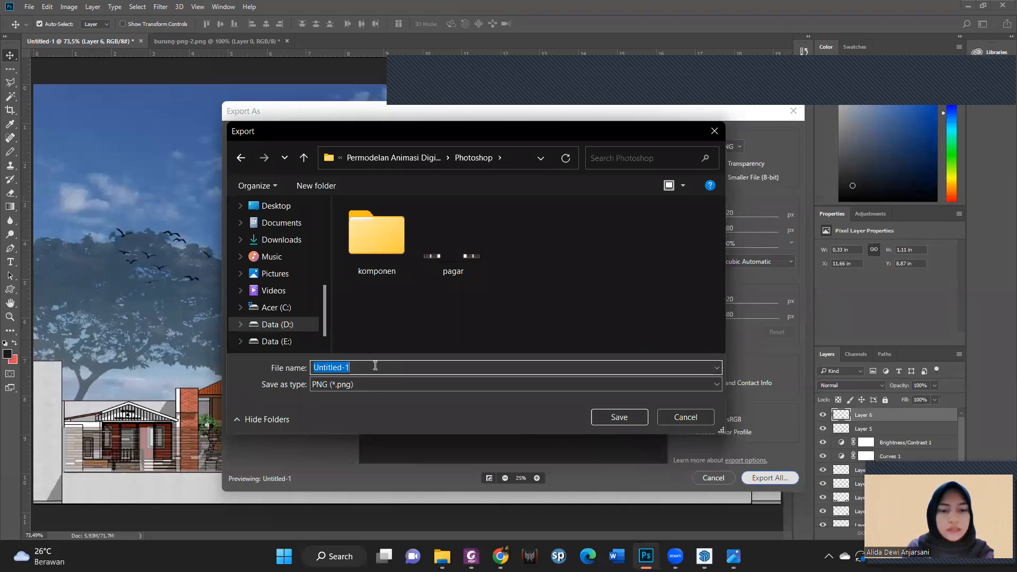
text(eksterior render photoshop)
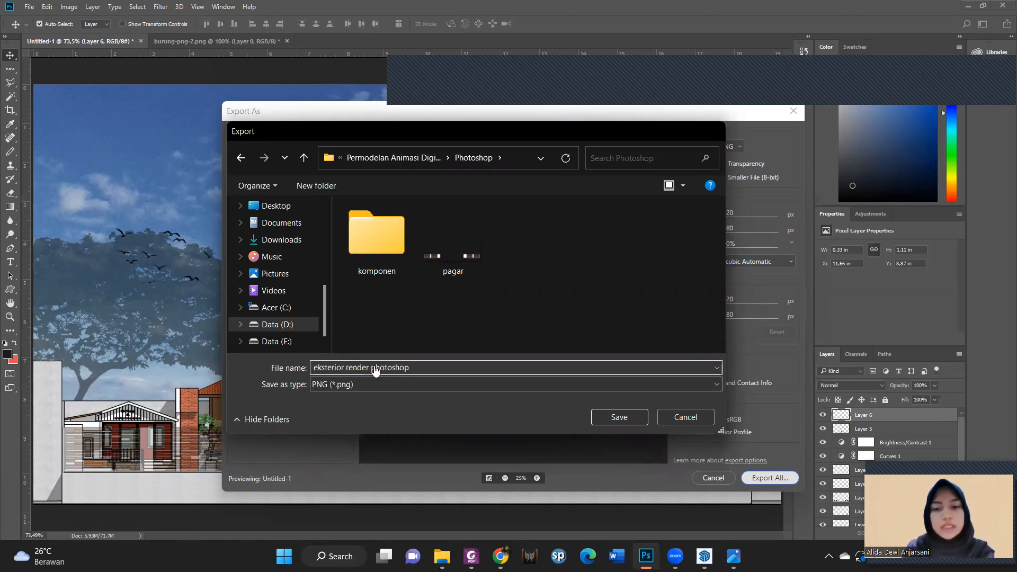
key(Return)
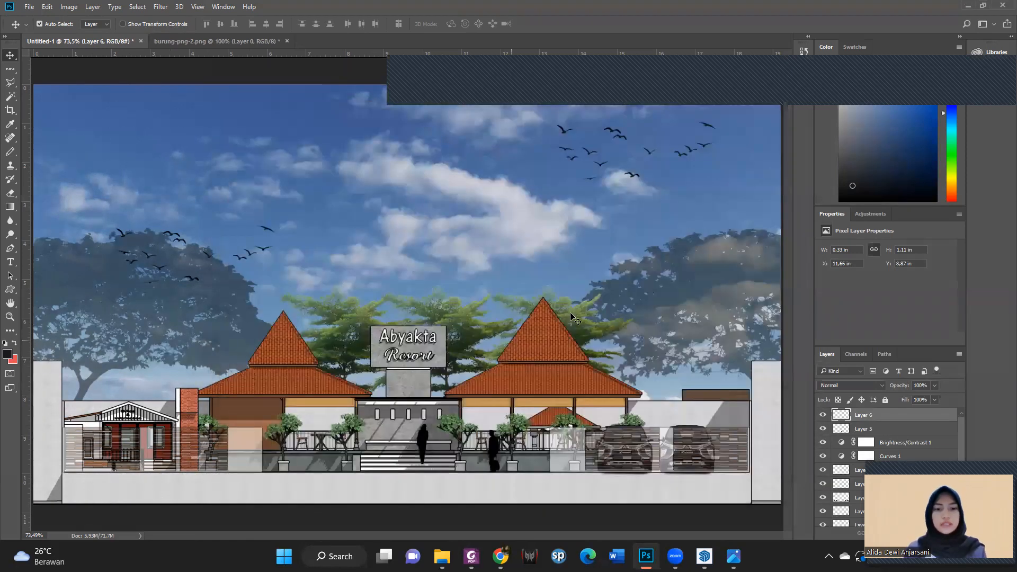
Deselect the layers and save the layered document as render eksterior.psd in the komponen folder, with Maximize Compatibility enabled.
mouse_move(442, 556)
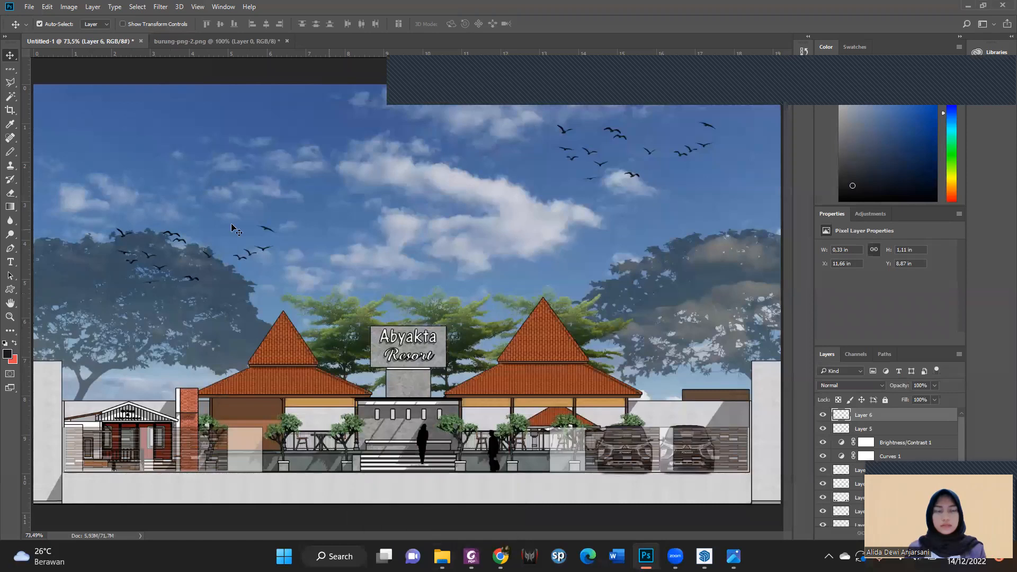
click(198, 69)
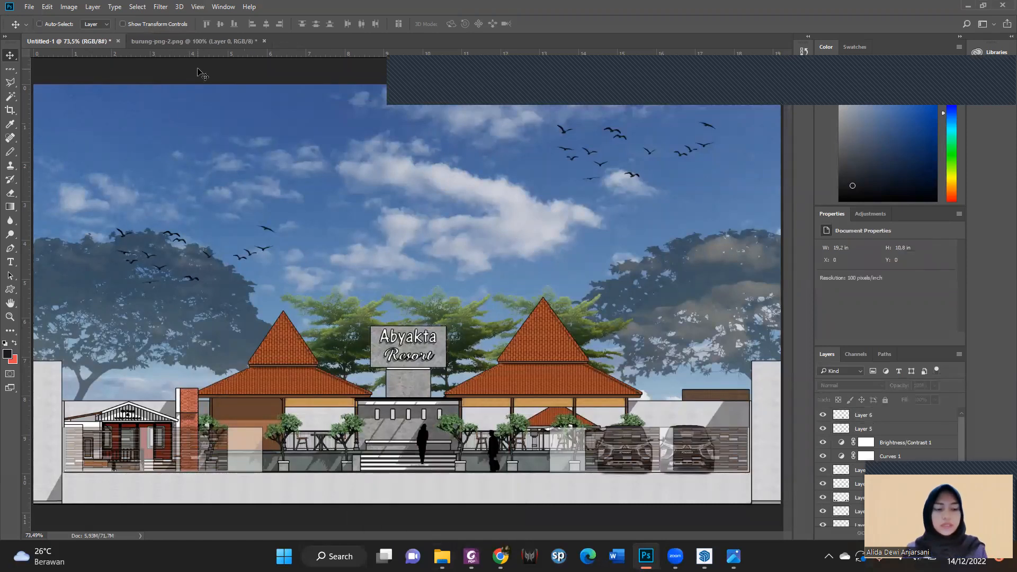
key(ctrl+s)
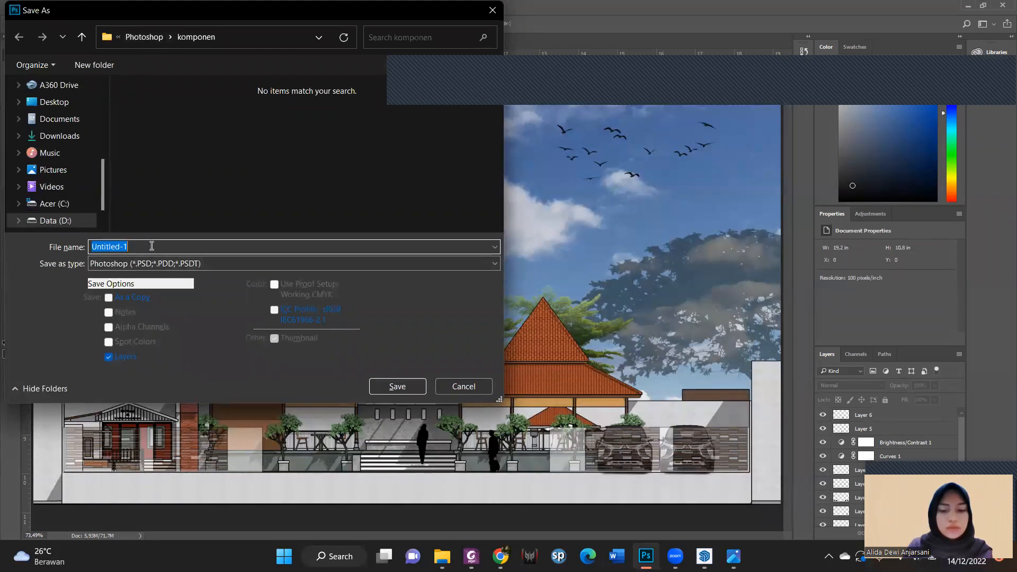
key(Return)
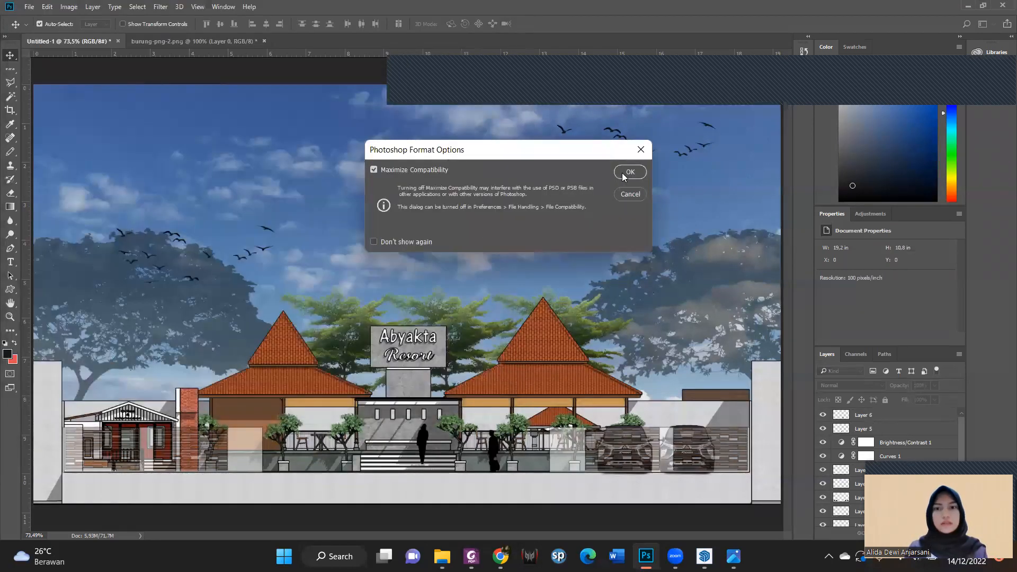
click(623, 172)
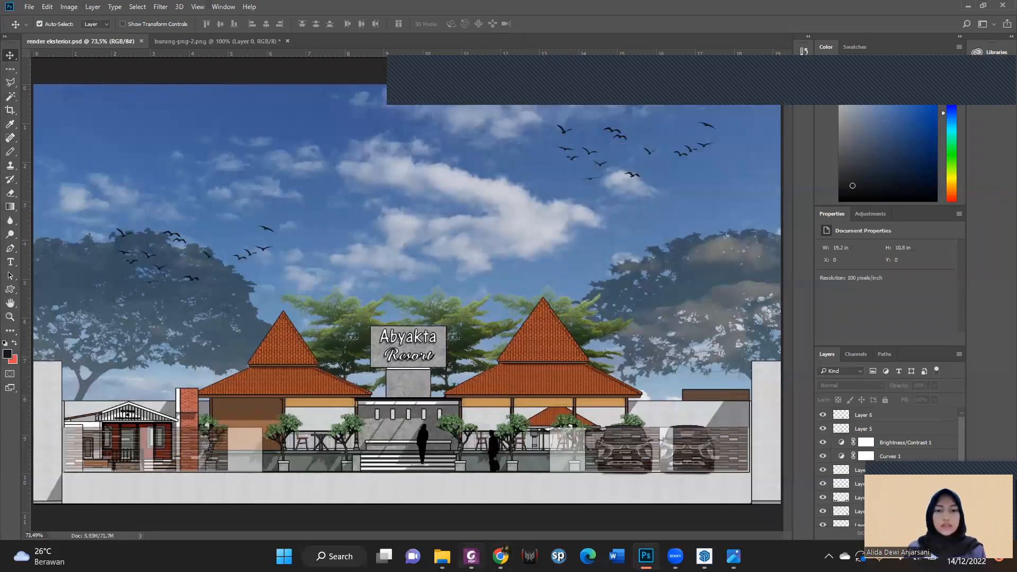
Open the exported eksterior render photoshop image from its folder and view it in a maximized image viewer.
click(442, 556)
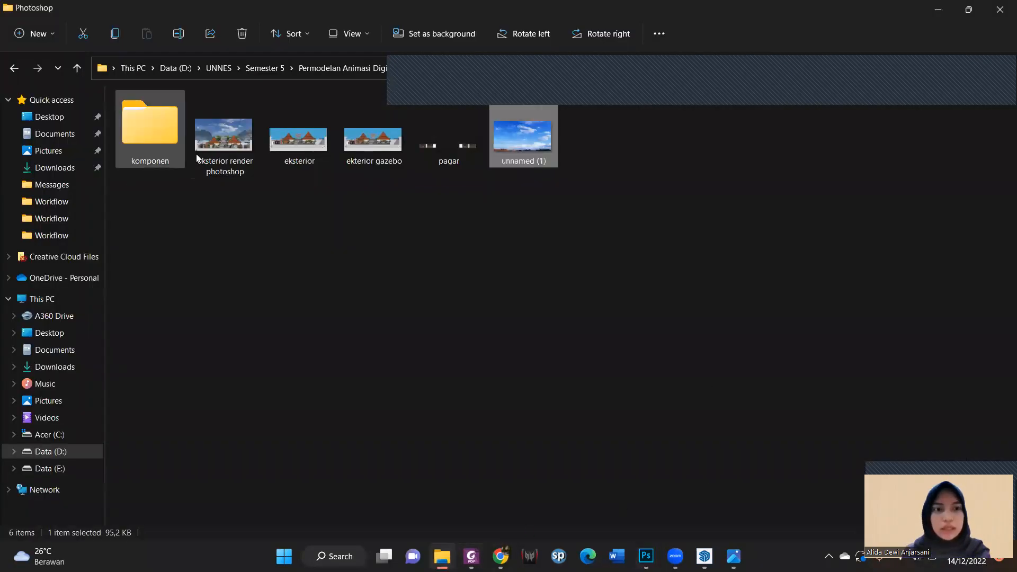
double_click(215, 131)
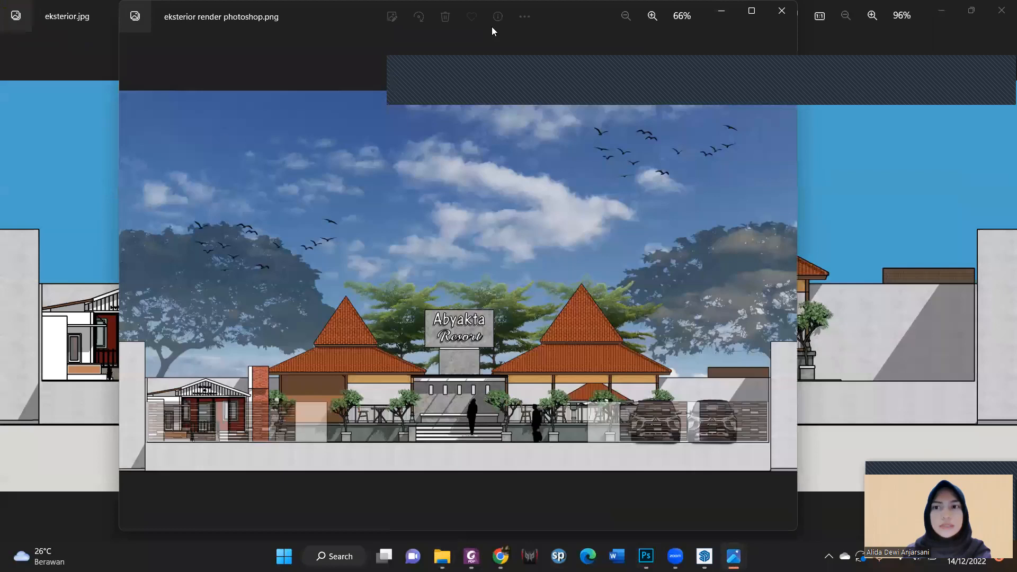
click(751, 11)
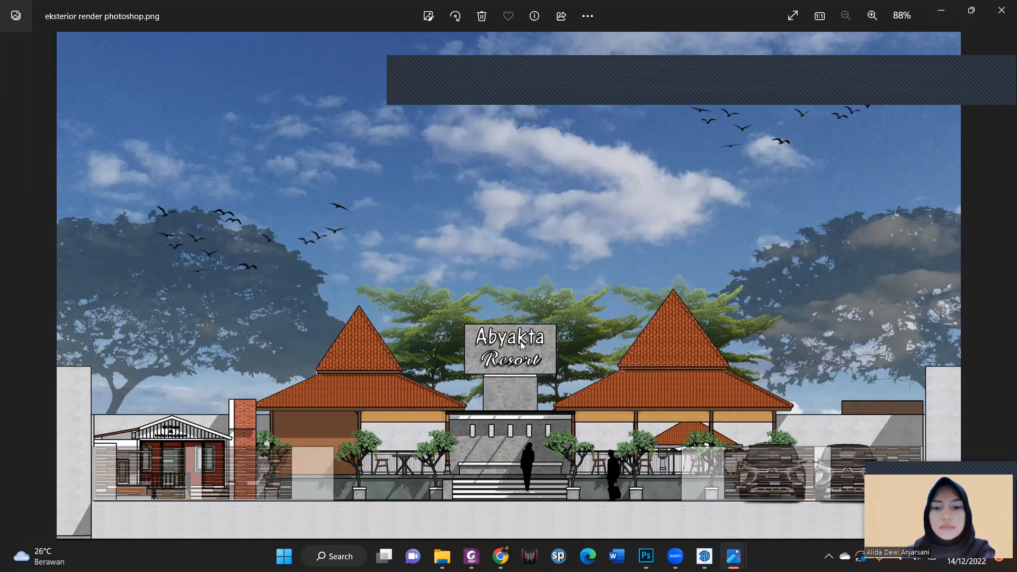
Switch back to Photoshop and close the burung-png-2.png document without saving its changes.
click(941, 10)
click(940, 11)
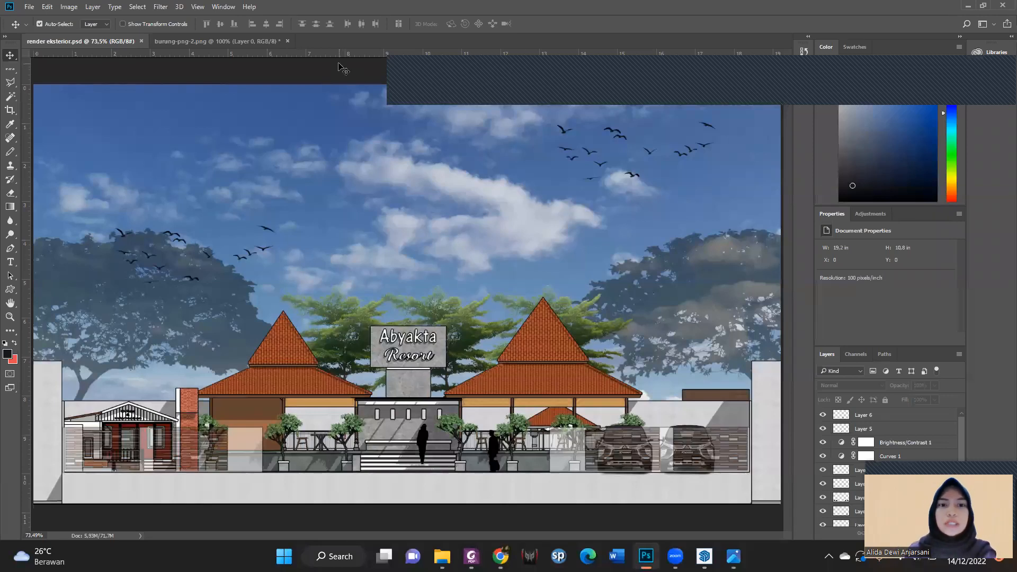
click(287, 41)
click(511, 211)
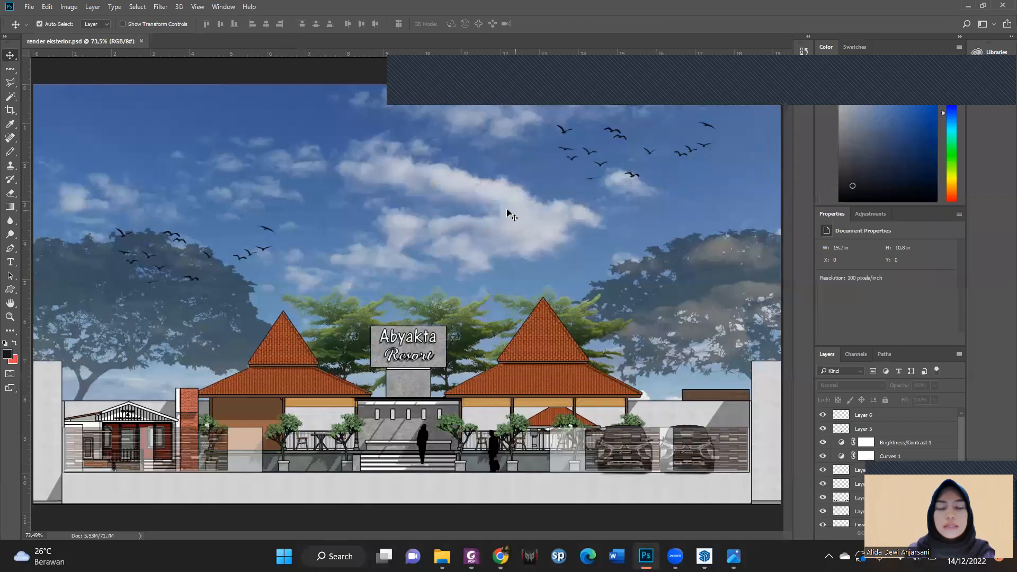